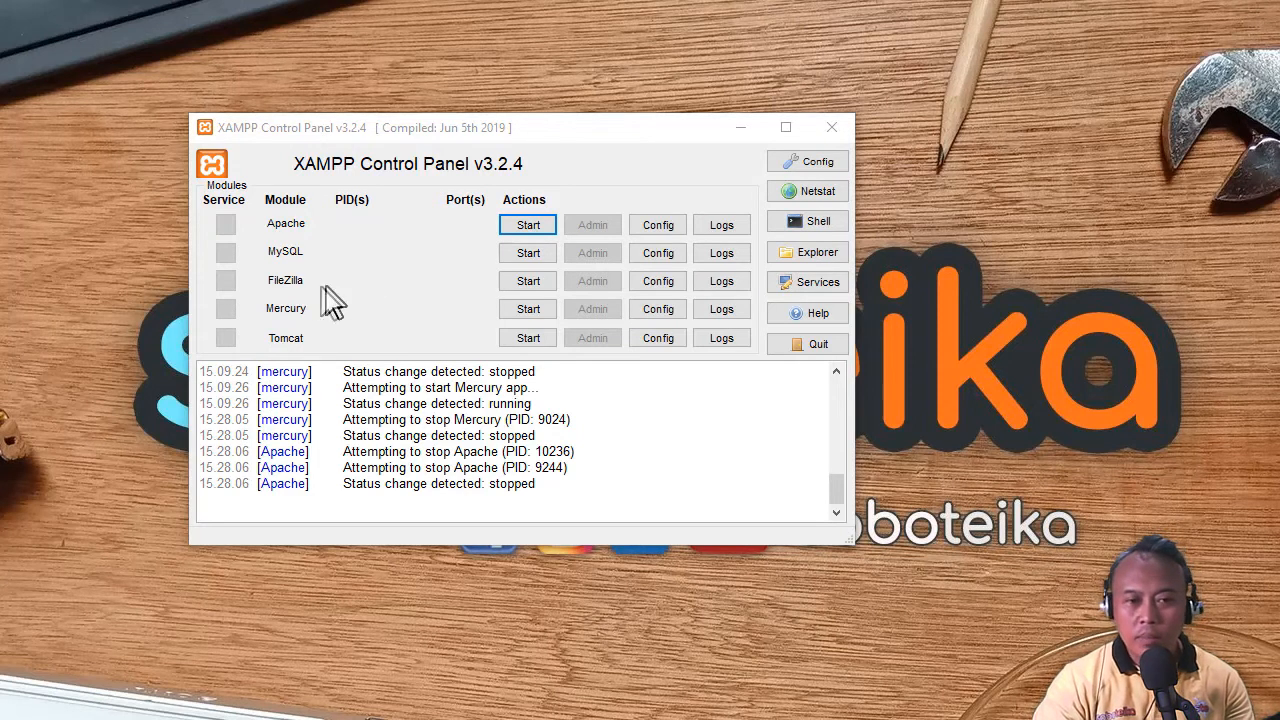
- Start FileZilla in XAMPP and log into its admin at 127.0.0.1:14147 with no password
{"action": "left_click", "coordinate": [520, 281]}
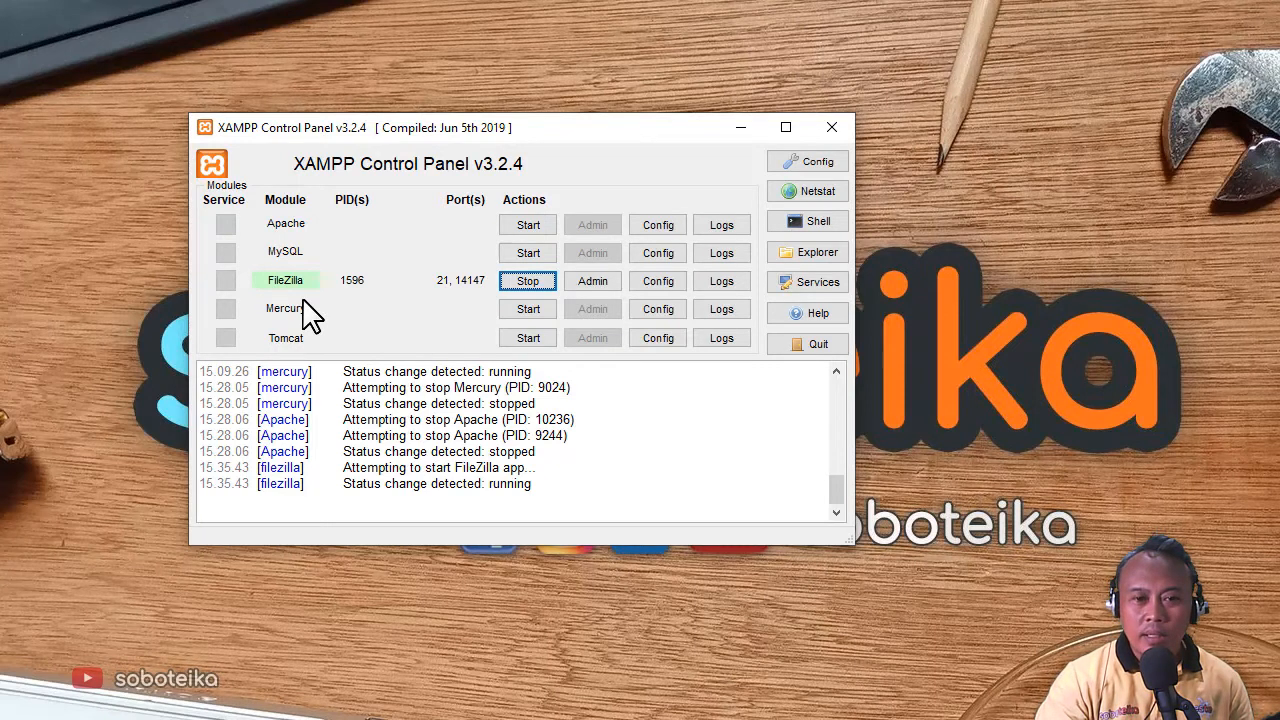
{"action": "left_click", "coordinate": [604, 284]}
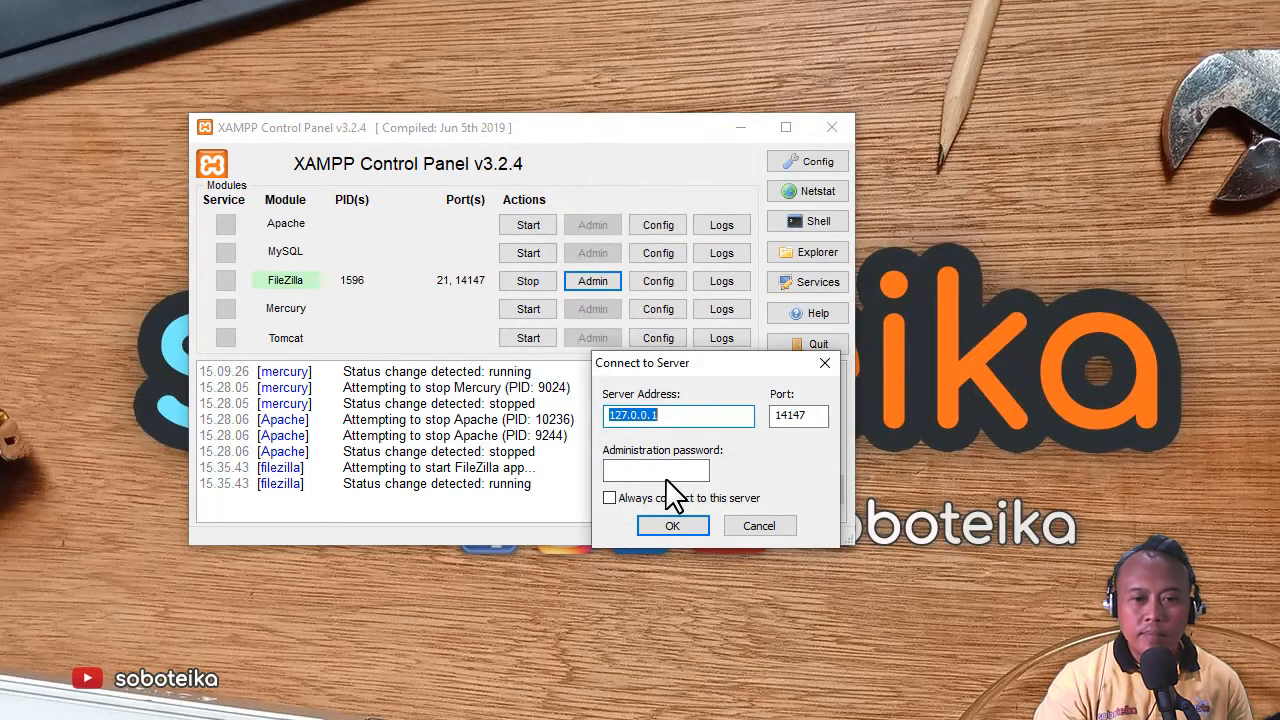
{"action": "left_click", "coordinate": [666, 476]}
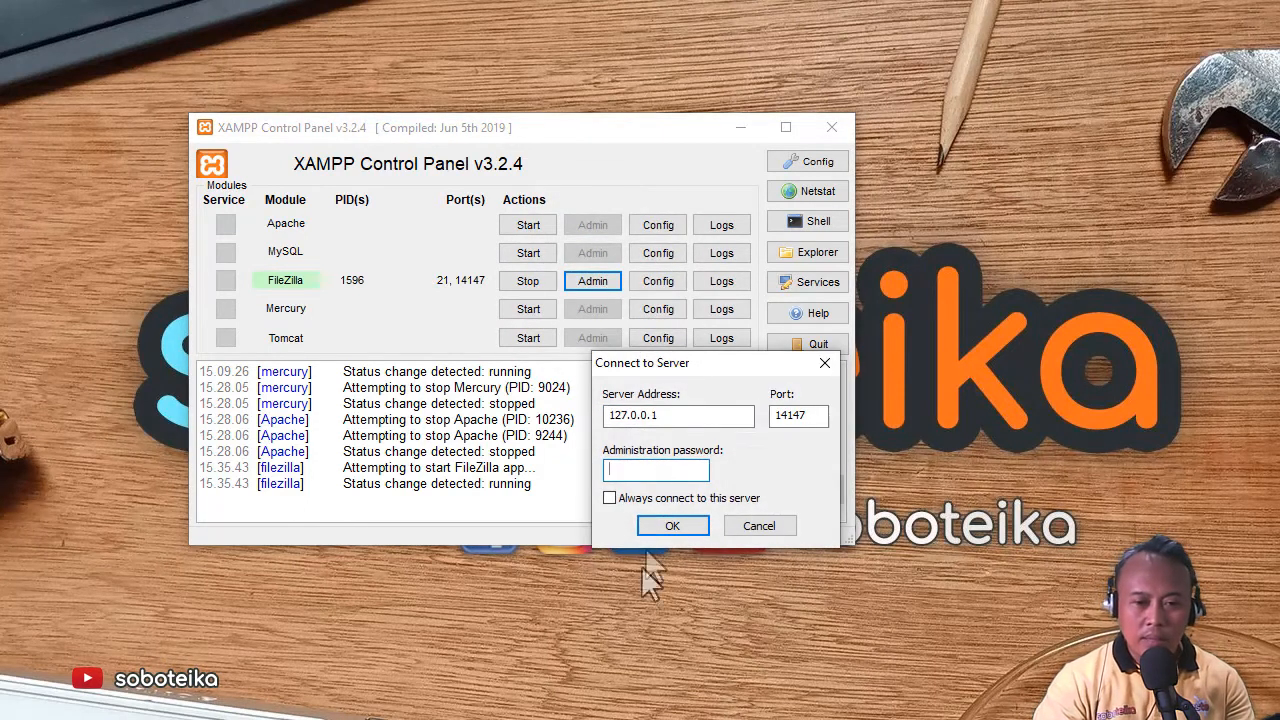
{"action": "left_click", "coordinate": [660, 526]}
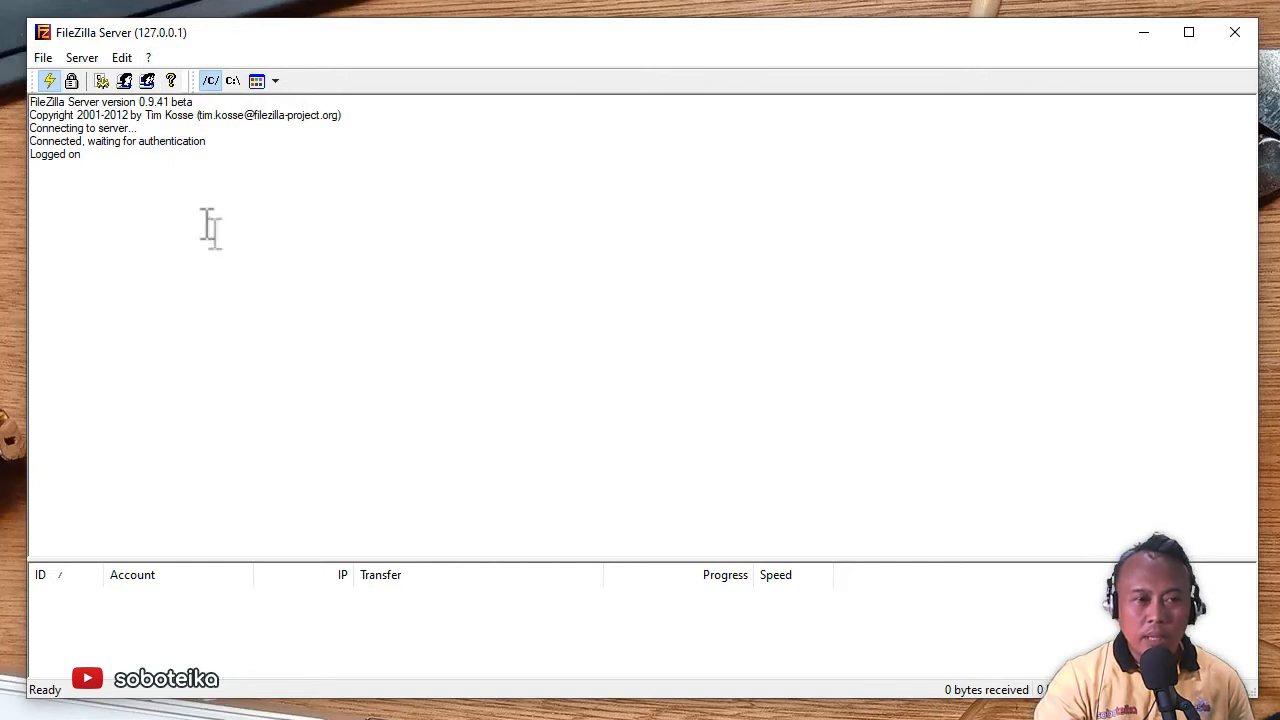
- Open the FileZilla Server Users dialog, move it into view, and begin adding a user
{"action": "left_click", "coordinate": [77, 60]}
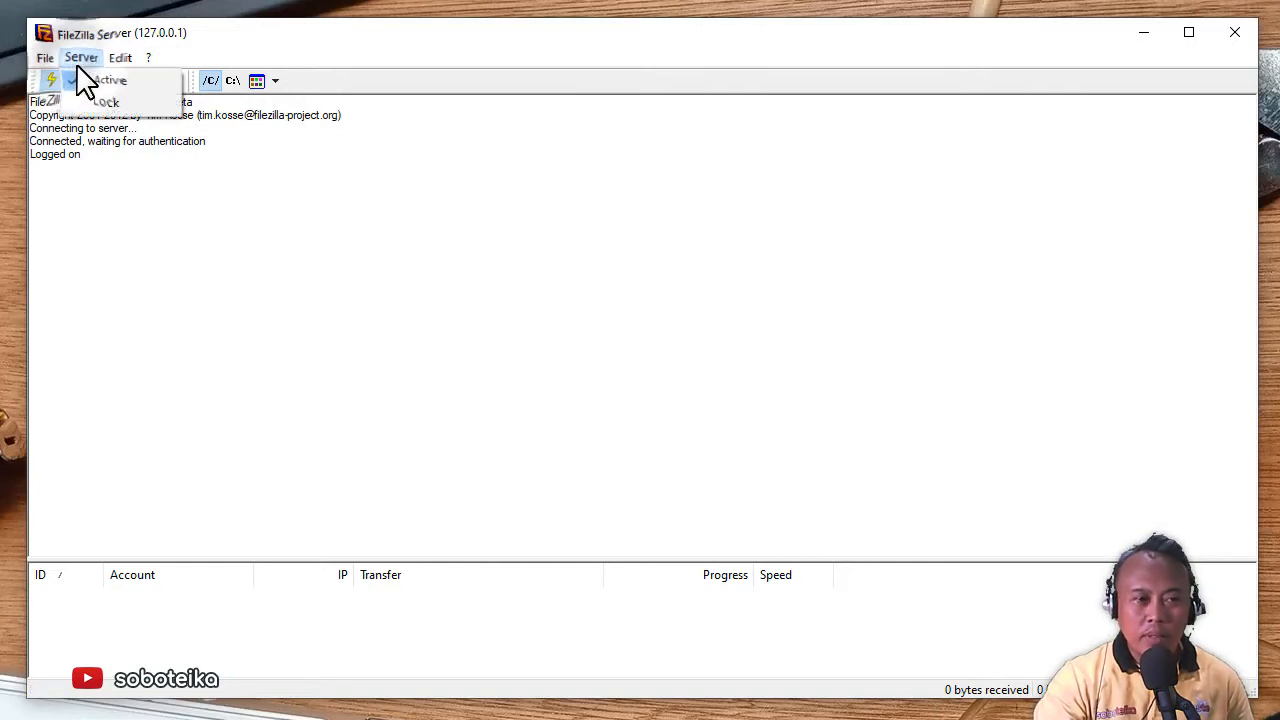
{"action": "left_click", "coordinate": [115, 225]}
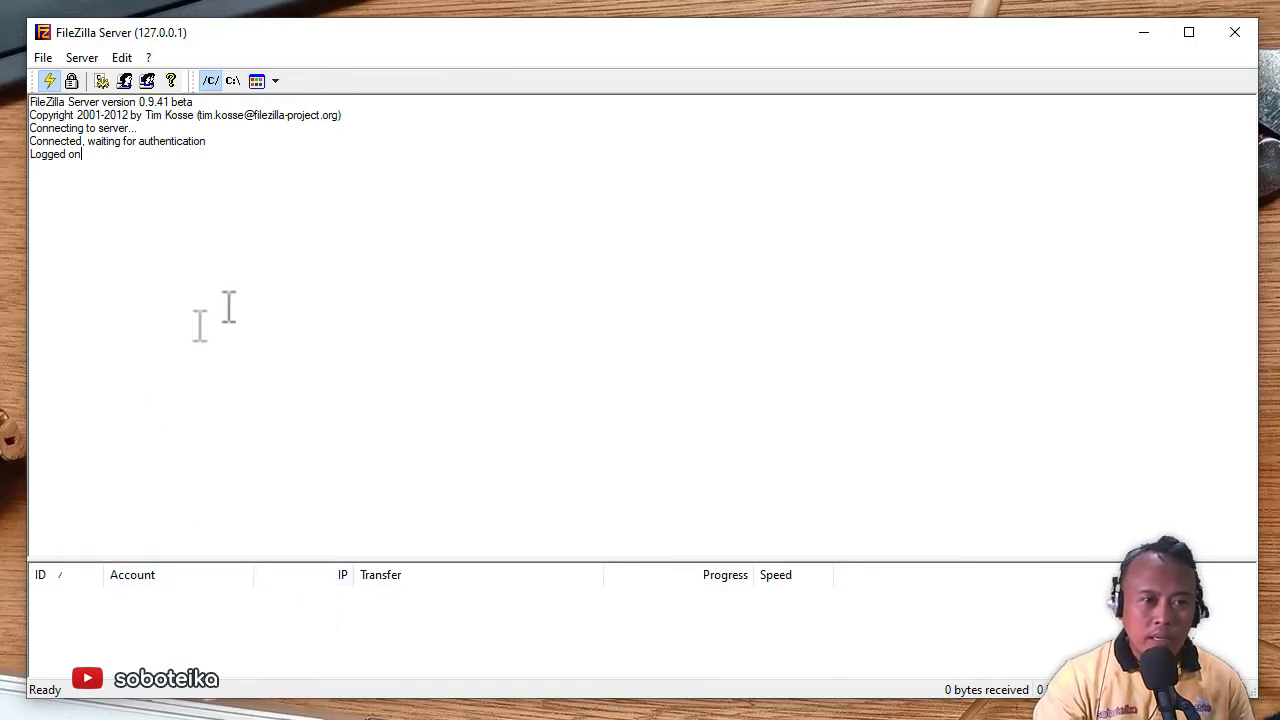
{"action": "left_click", "coordinate": [124, 80]}
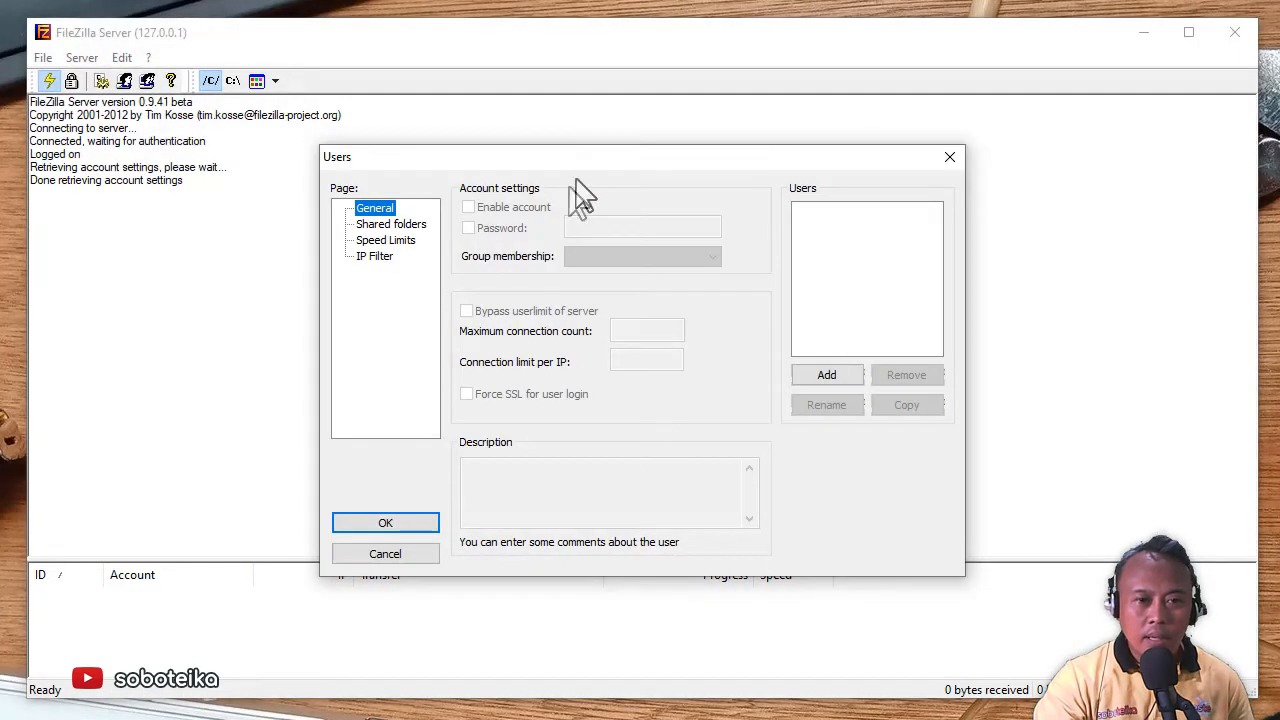
{"action": "left_click_drag", "start_coordinate": [597, 158], "coordinate": [751, 131]}
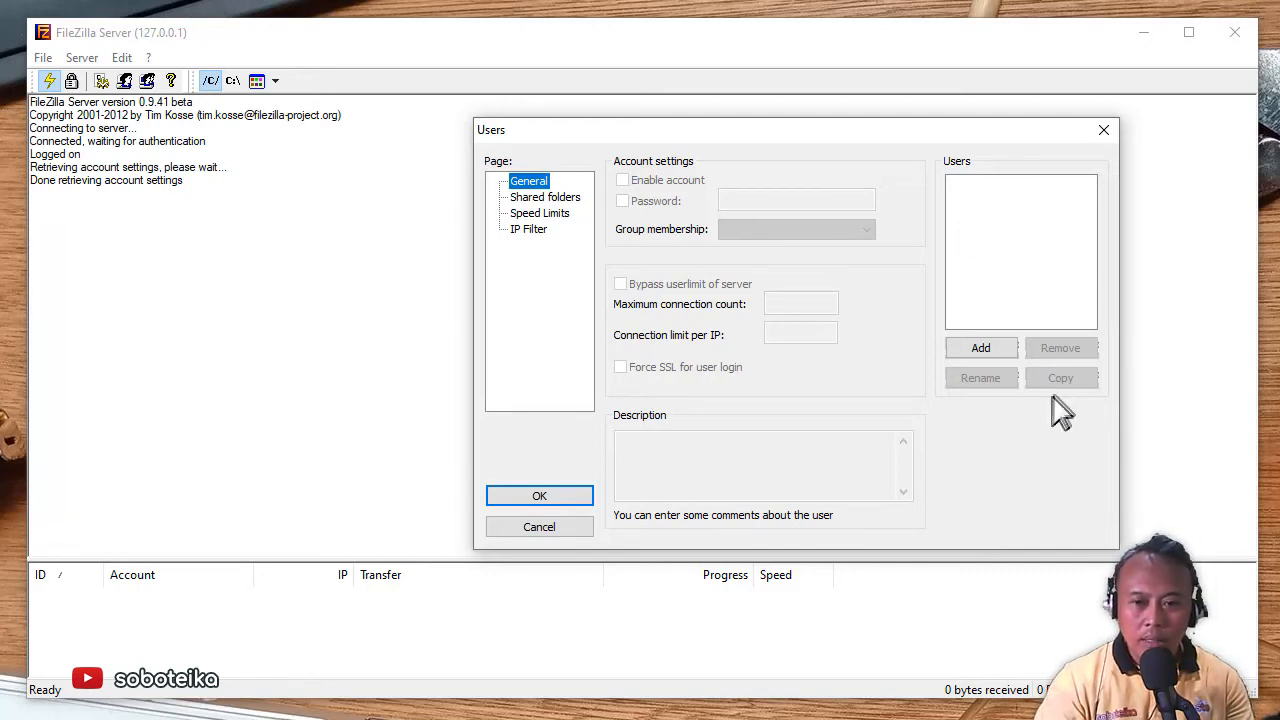
{"action": "left_click", "coordinate": [998, 351]}
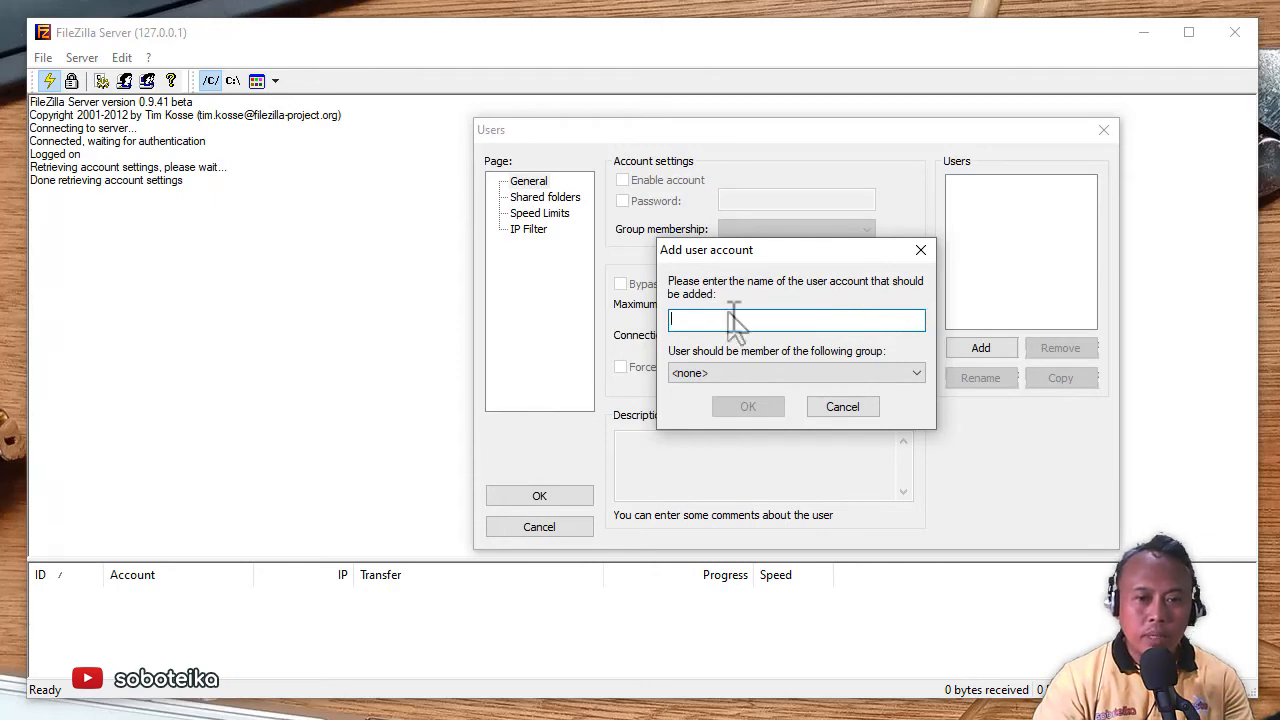
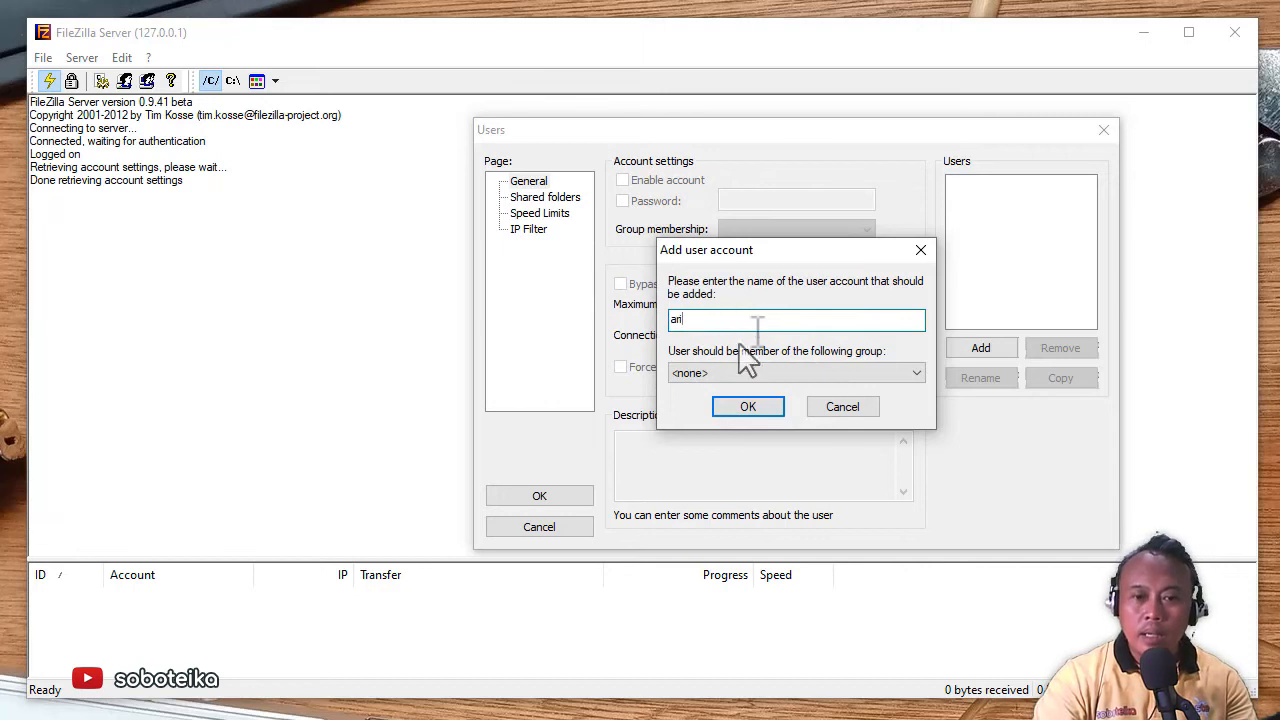
- Create the new FTP user account and enable a password, typing the account password
{"action": "left_click", "coordinate": [743, 412]}
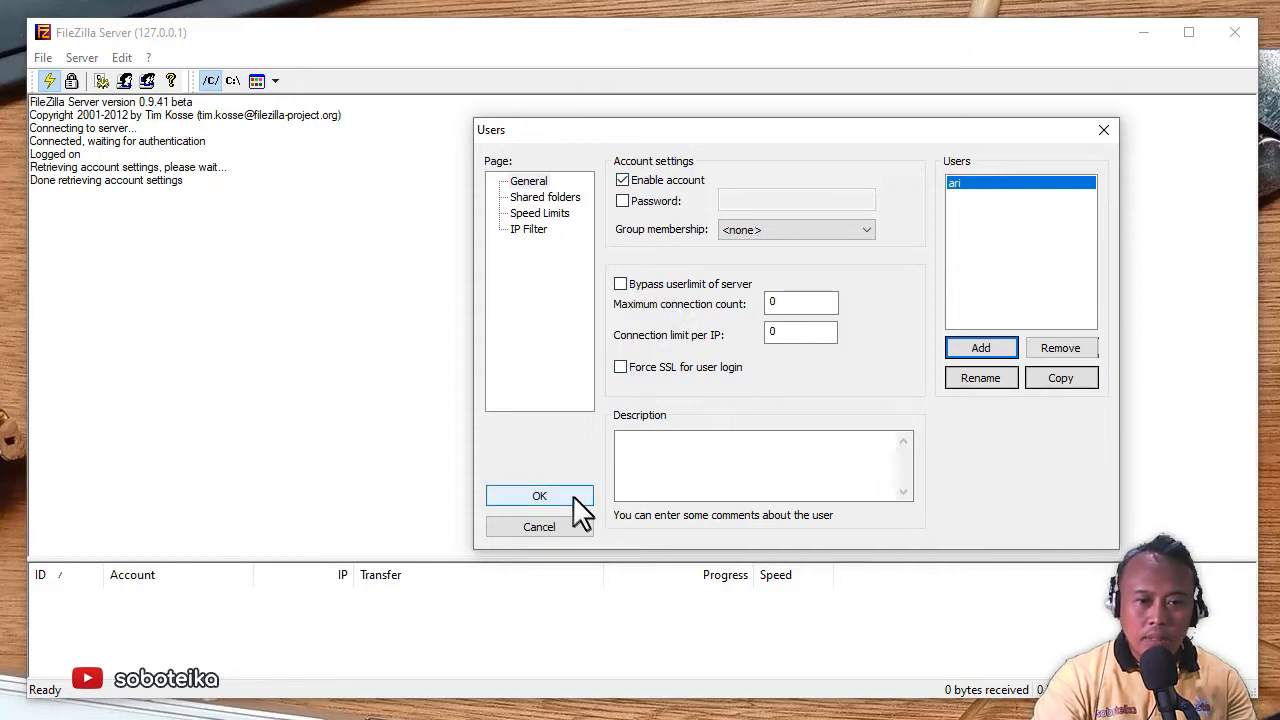
{"action": "left_click", "coordinate": [545, 197]}
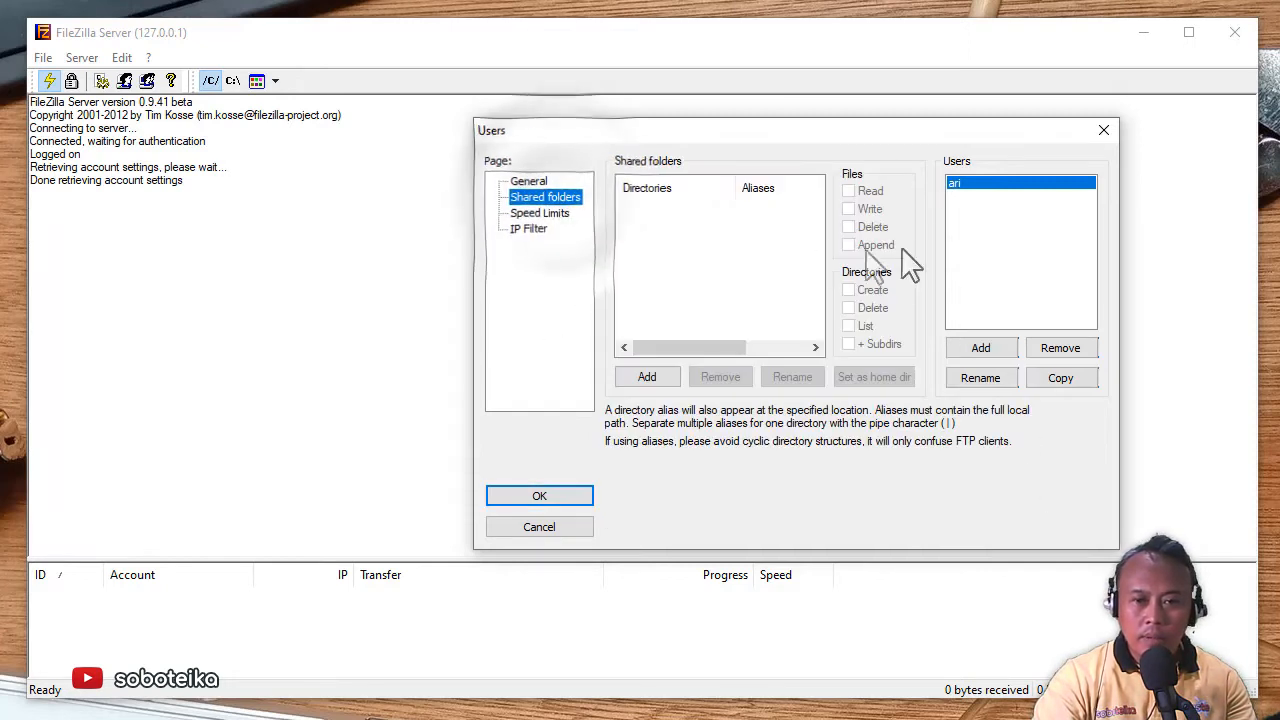
{"action": "left_click", "coordinate": [532, 181]}
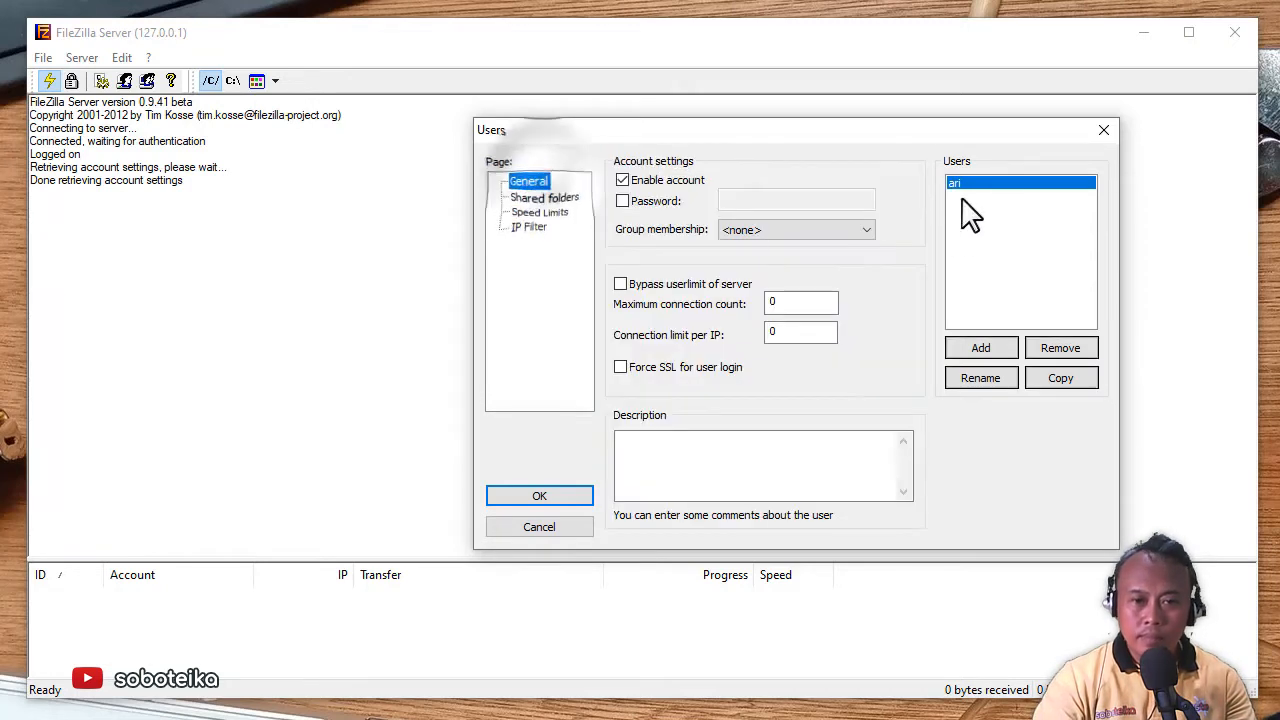
{"action": "left_click", "coordinate": [622, 201]}
{"action": "left_click", "coordinate": [762, 199]}
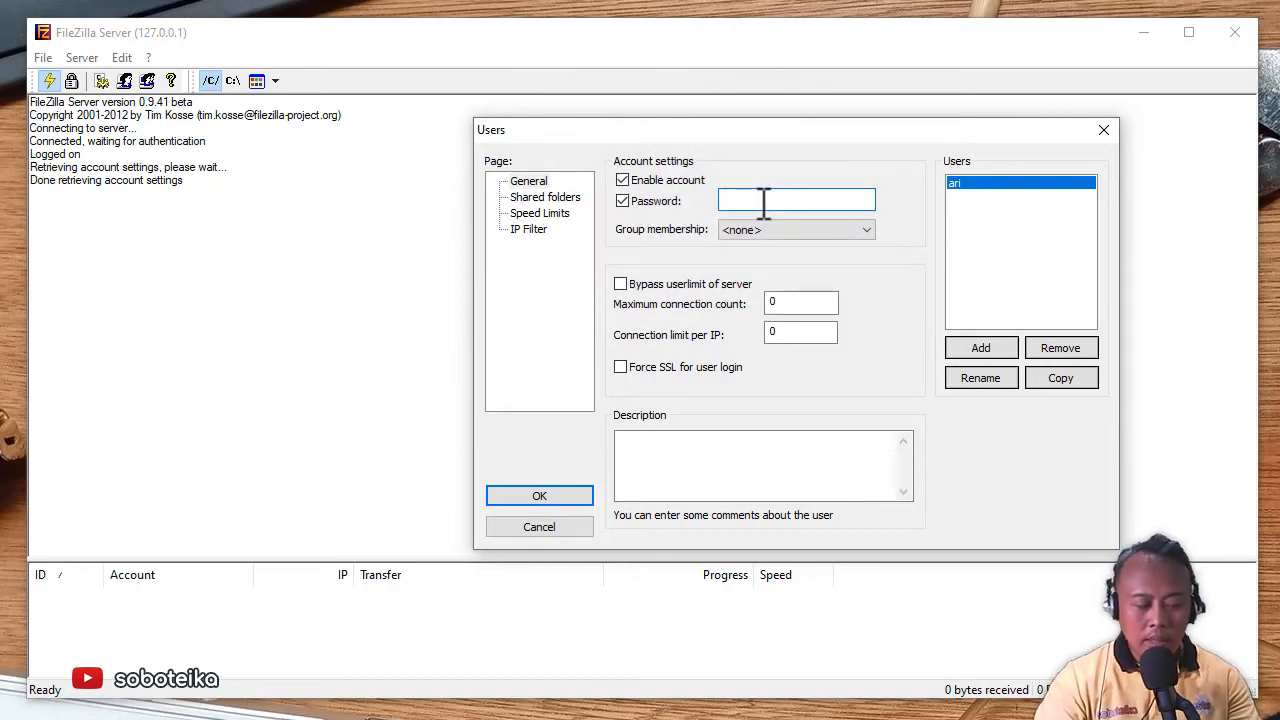
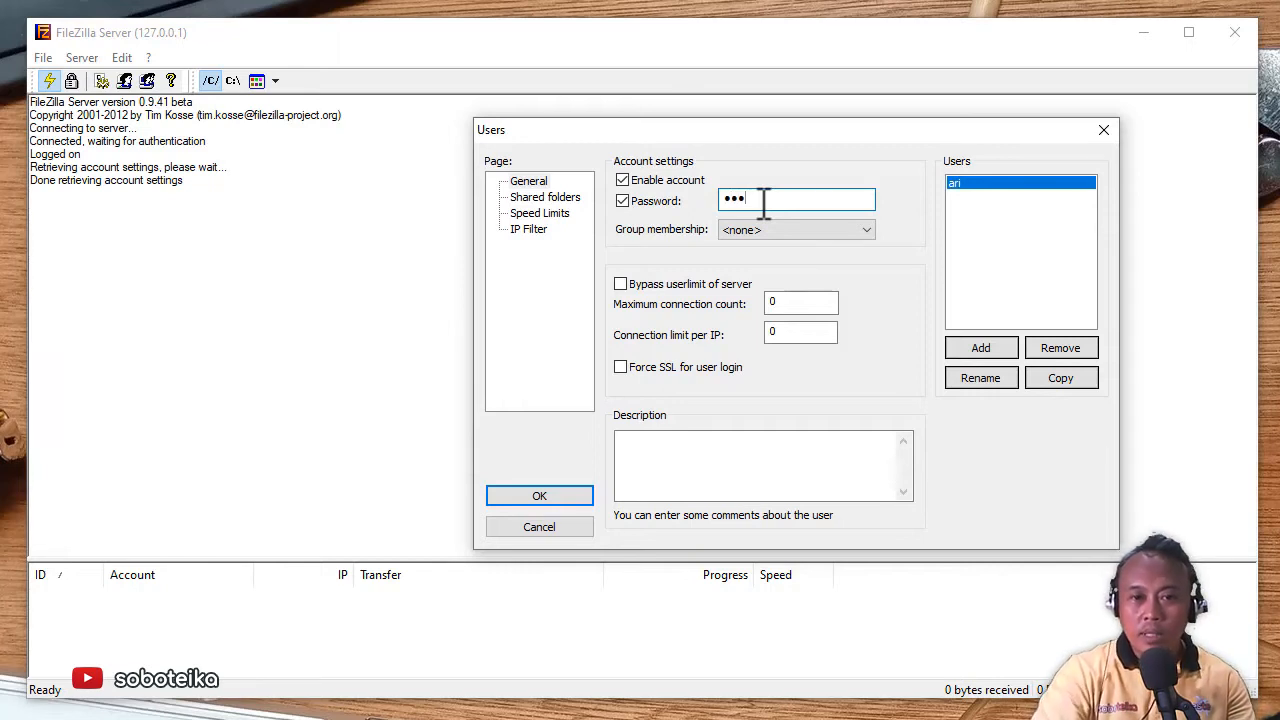
{"action": "left_click", "coordinate": [548, 199]}
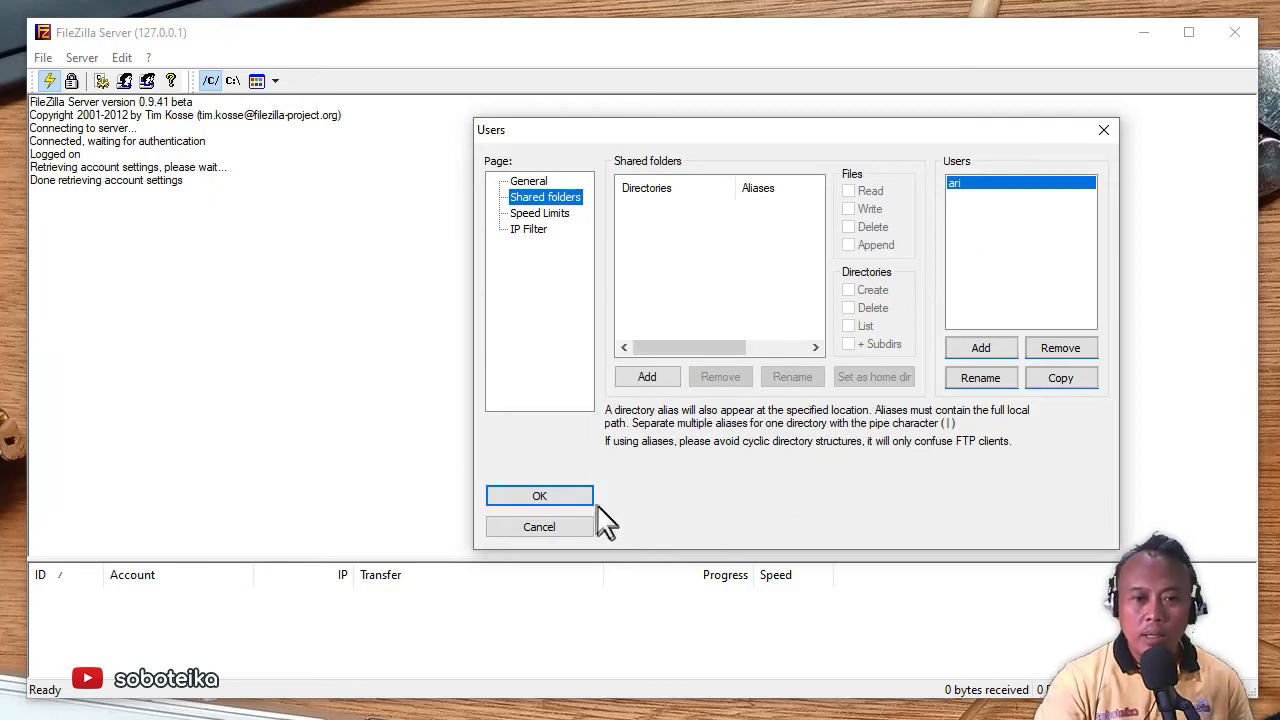
- Add D:\xampp\htdocs\soboteika as the user's shared folder via Browse for Folder
{"action": "left_click", "coordinate": [661, 377]}
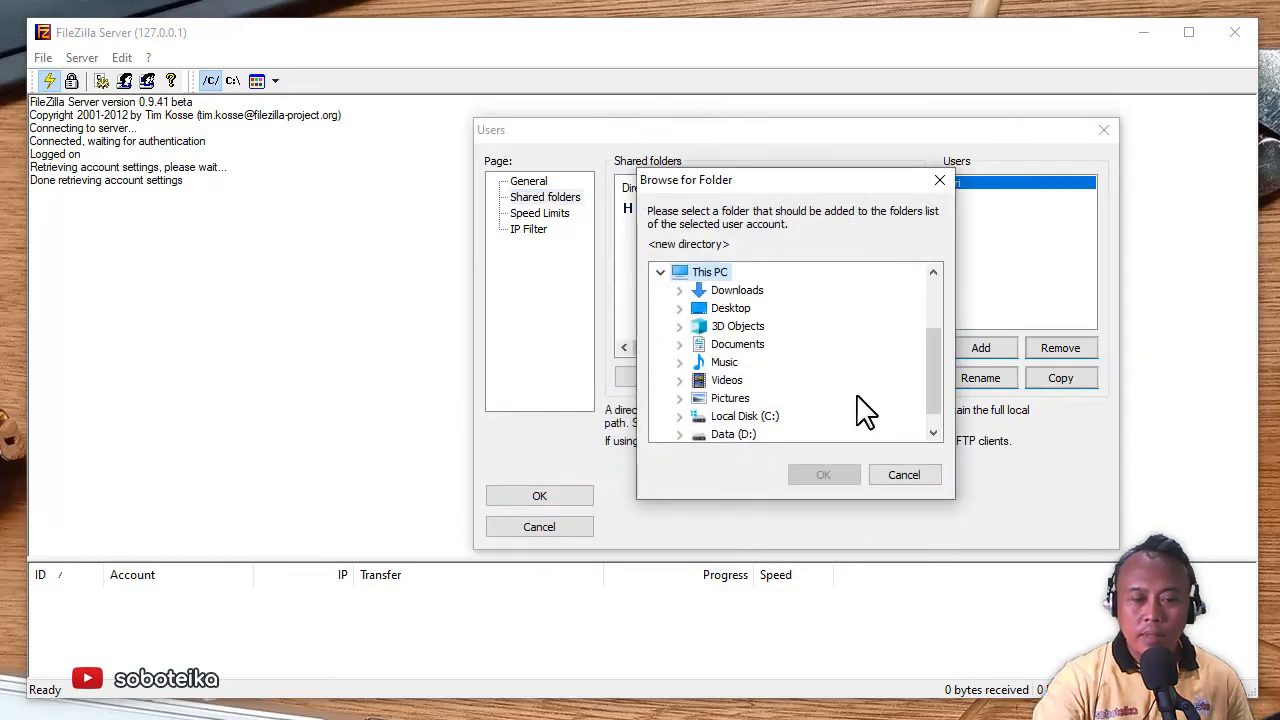
{"action": "scroll", "coordinate": [863, 408], "scroll_direction": "down", "scroll_amount": 1}
{"action": "double_click", "coordinate": [737, 418]}
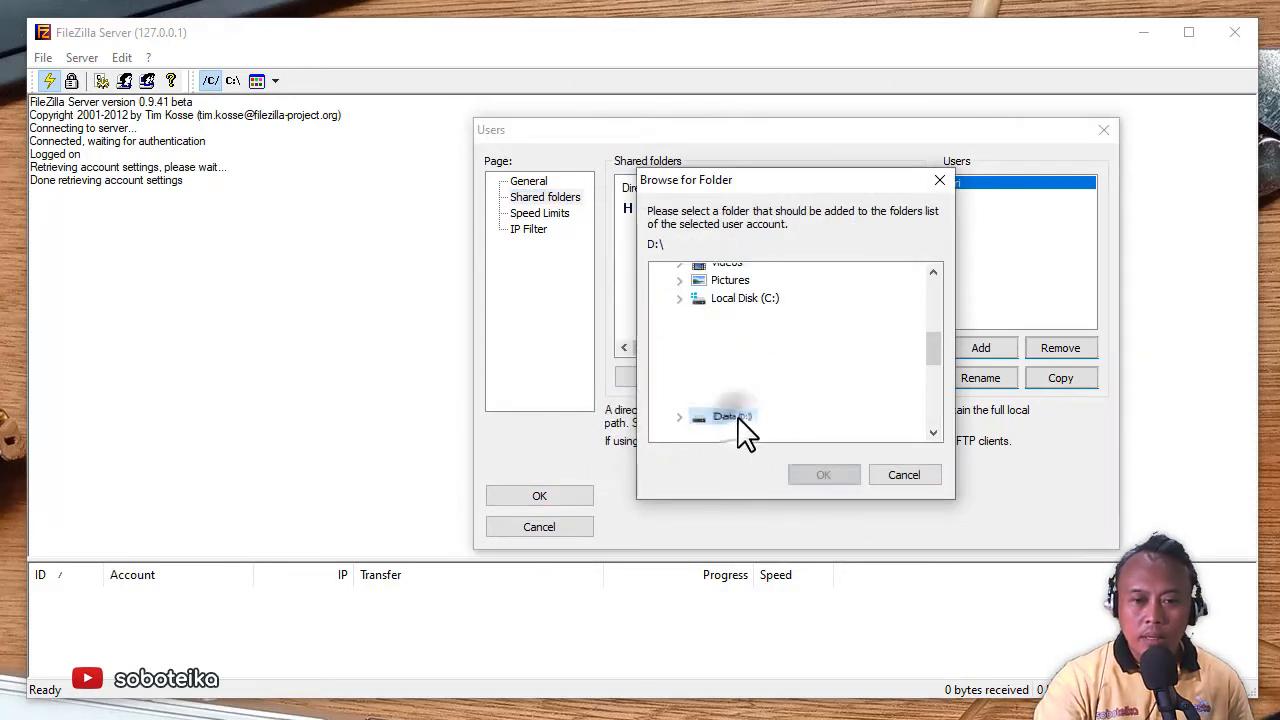
{"action": "mouse_move", "coordinate": [944, 401]}
{"action": "left_mouse_down"}
{"action": "mouse_move", "coordinate": [934, 357]}
{"action": "mouse_move", "coordinate": [935, 404]}
{"action": "left_mouse_up"}
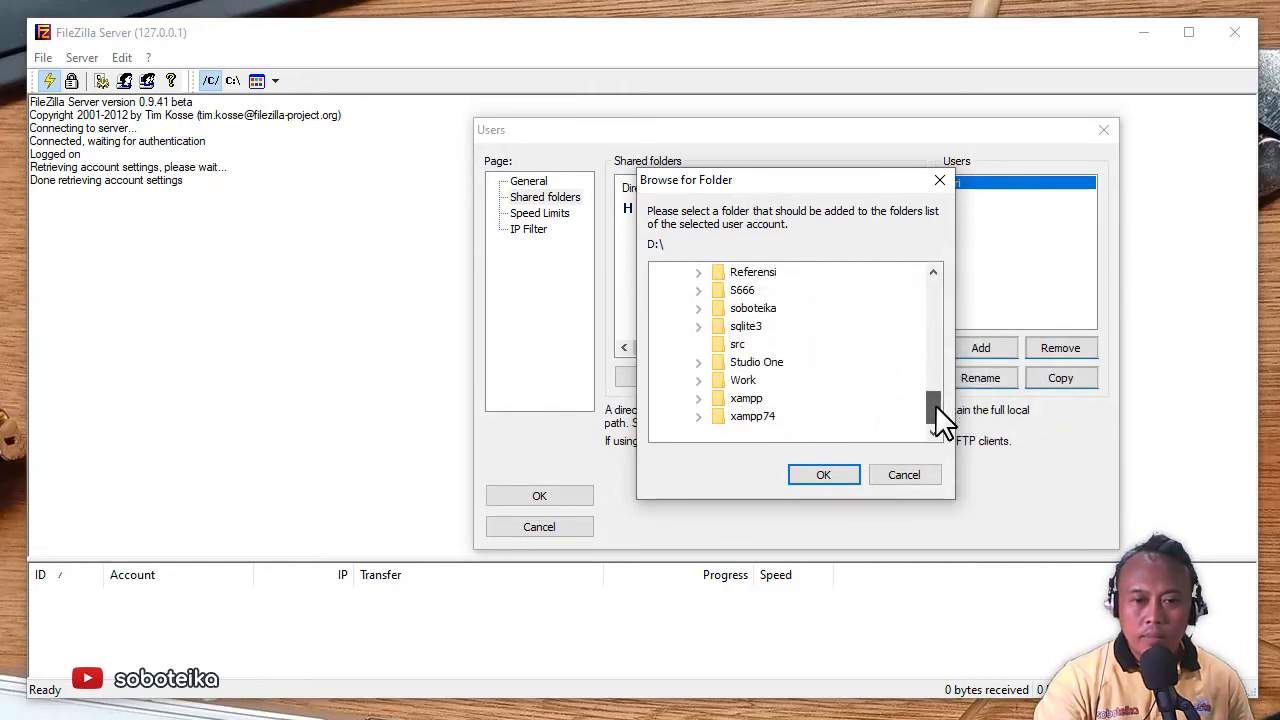
{"action": "left_click", "coordinate": [745, 399]}
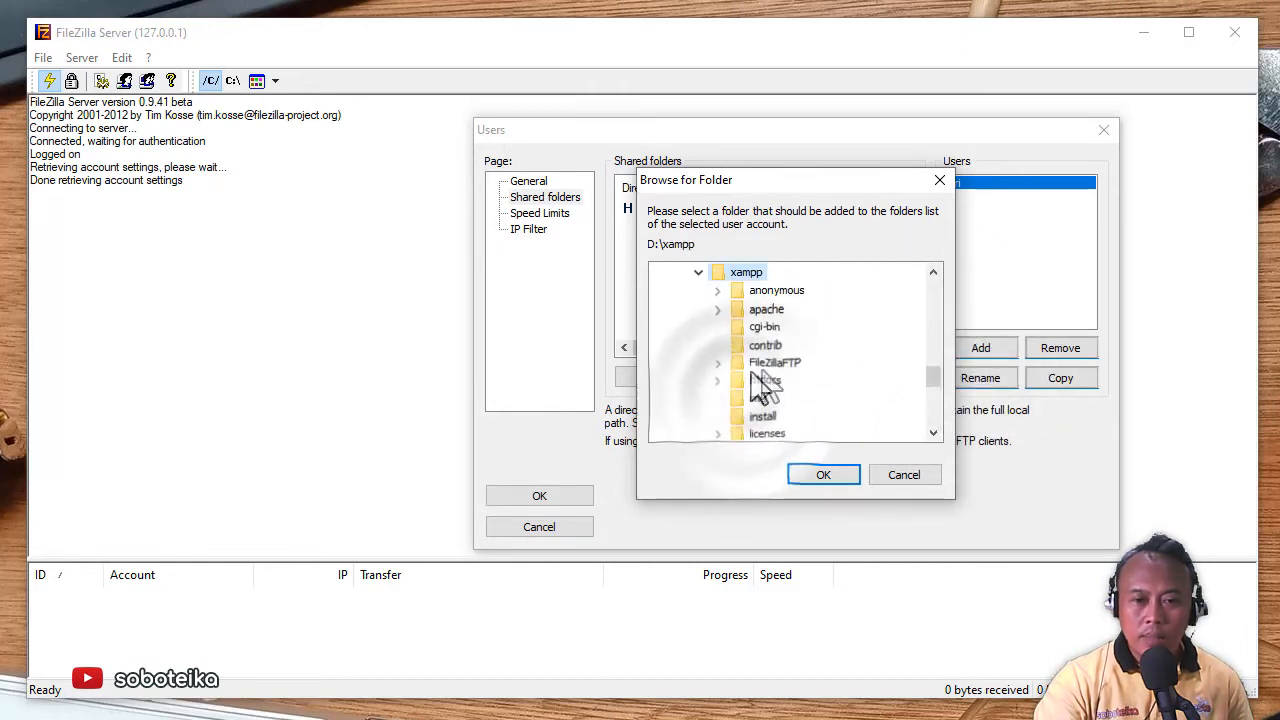
{"action": "left_click", "coordinate": [766, 382]}
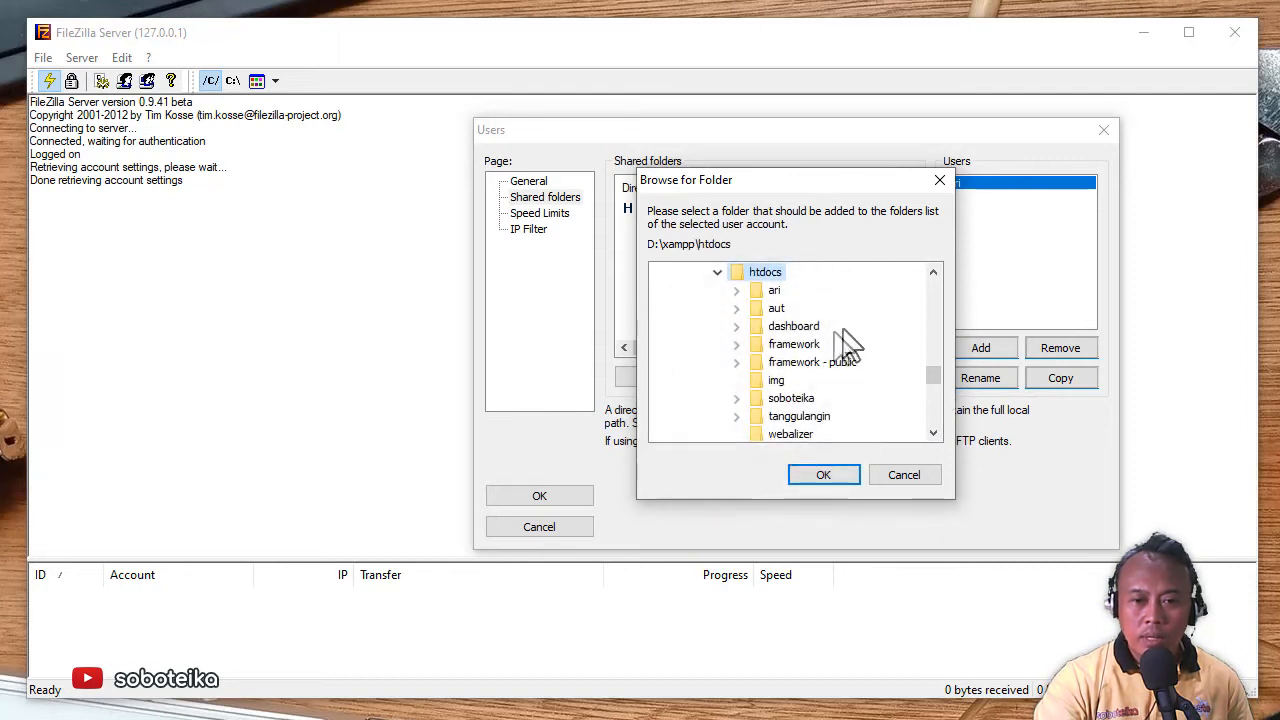
{"action": "left_click", "coordinate": [795, 399]}
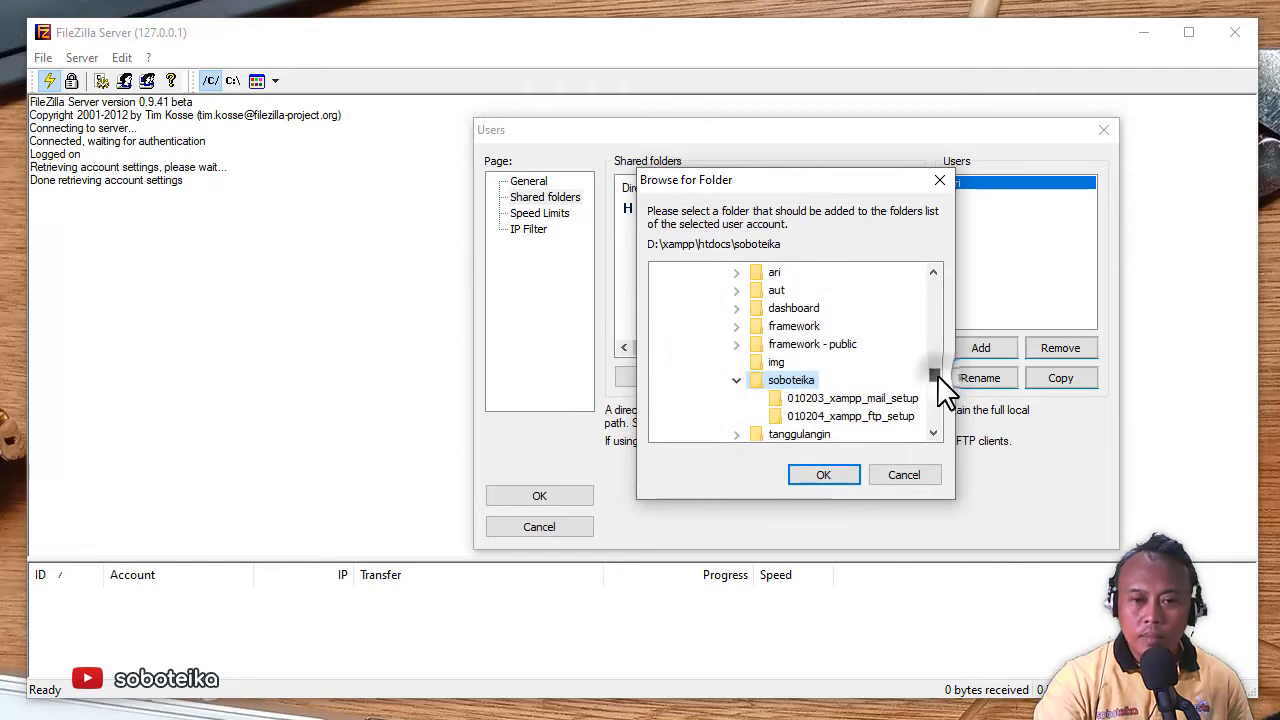
{"action": "scroll", "coordinate": [937, 379], "scroll_direction": "down", "scroll_amount": 1}
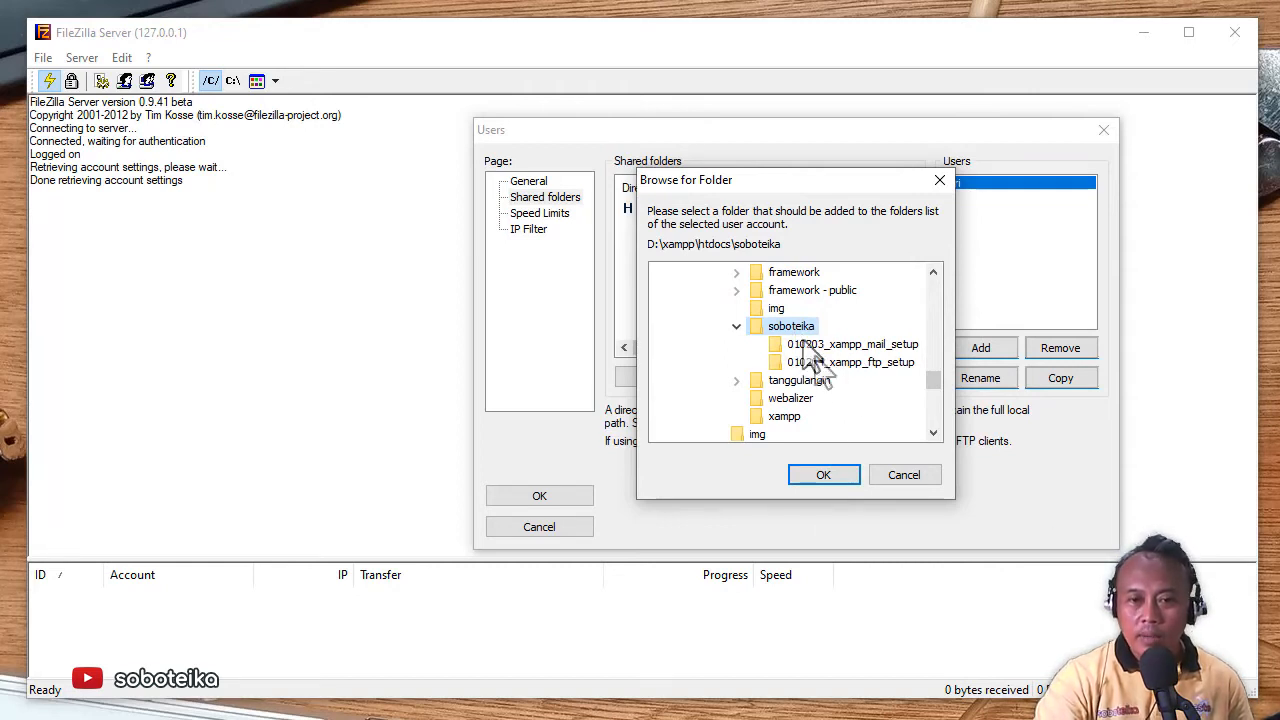
{"action": "left_click", "coordinate": [838, 478]}
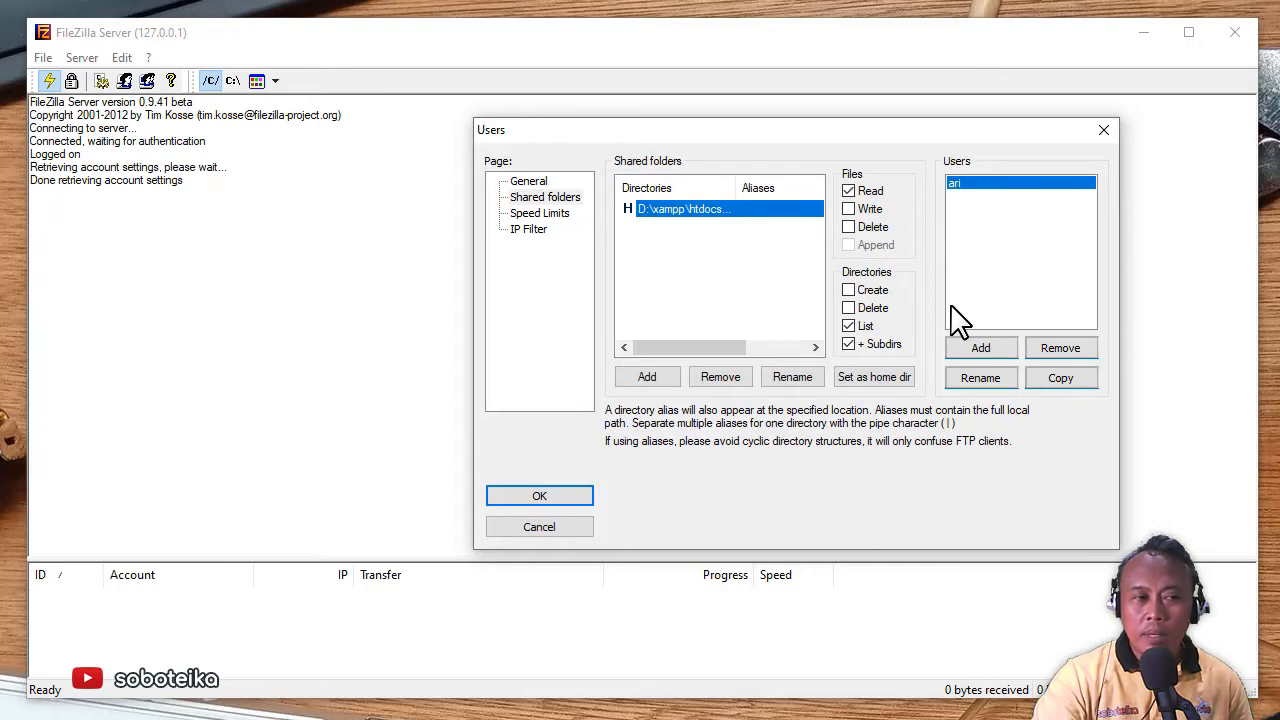
- Grant file write, delete, append and directory create/delete permissions, then save the account
{"action": "left_click", "coordinate": [851, 211]}
{"action": "left_click", "coordinate": [848, 227]}
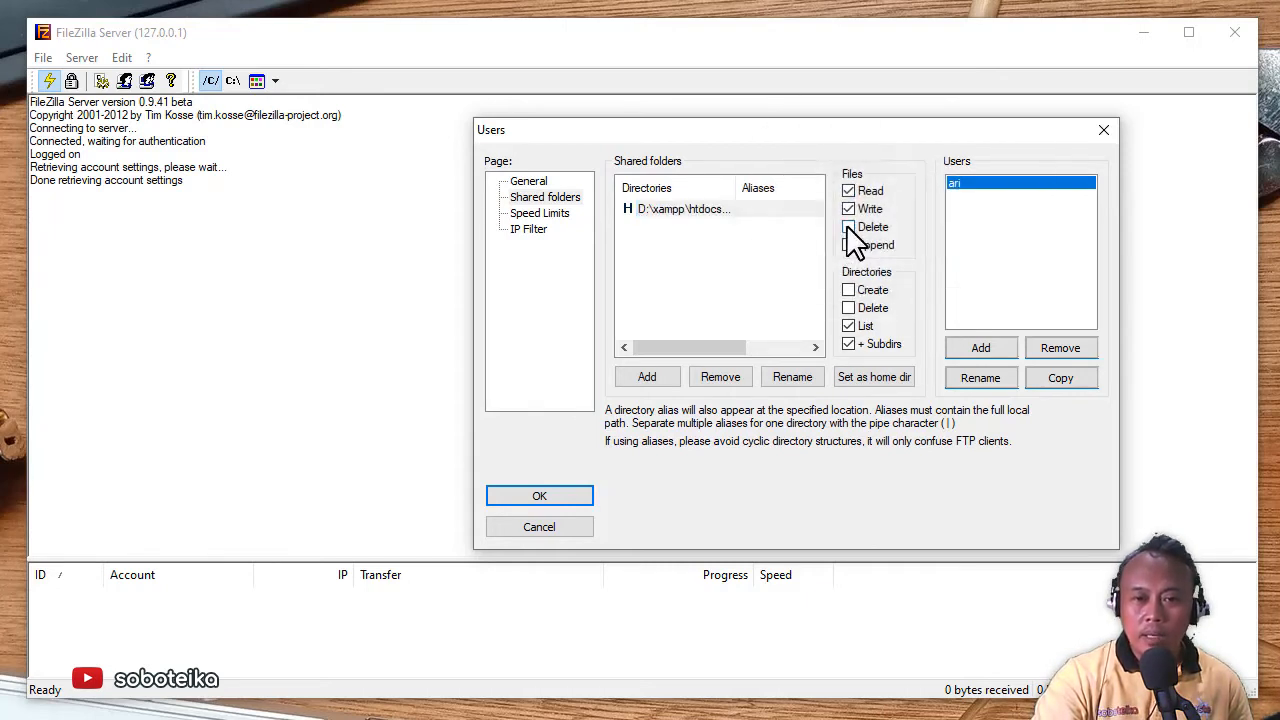
{"action": "left_click", "coordinate": [848, 247]}
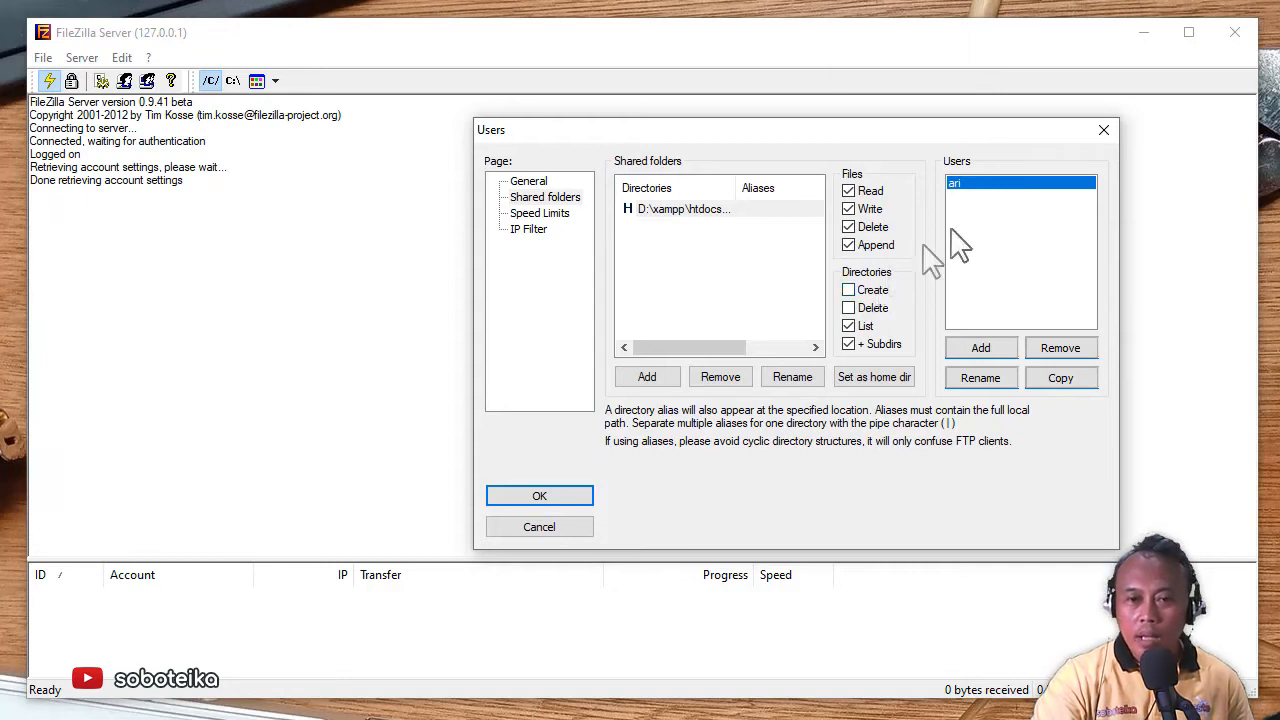
{"action": "left_click", "coordinate": [850, 291]}
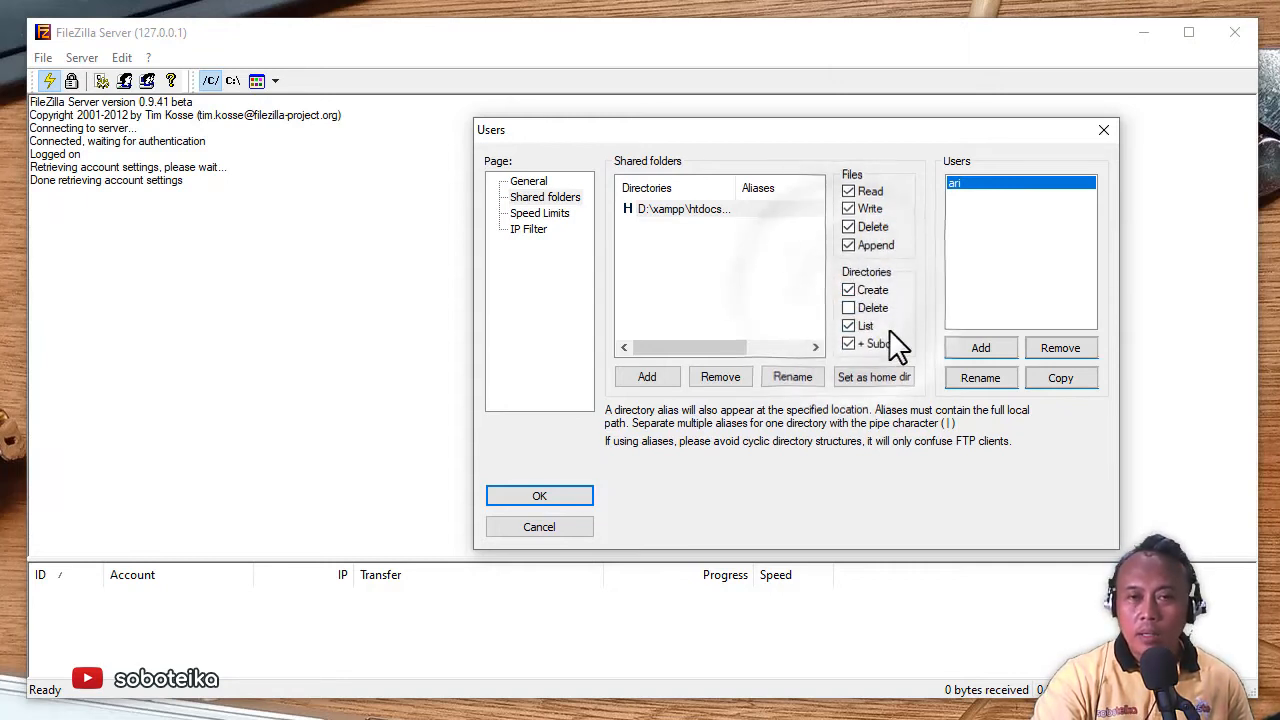
{"action": "left_click", "coordinate": [852, 309]}
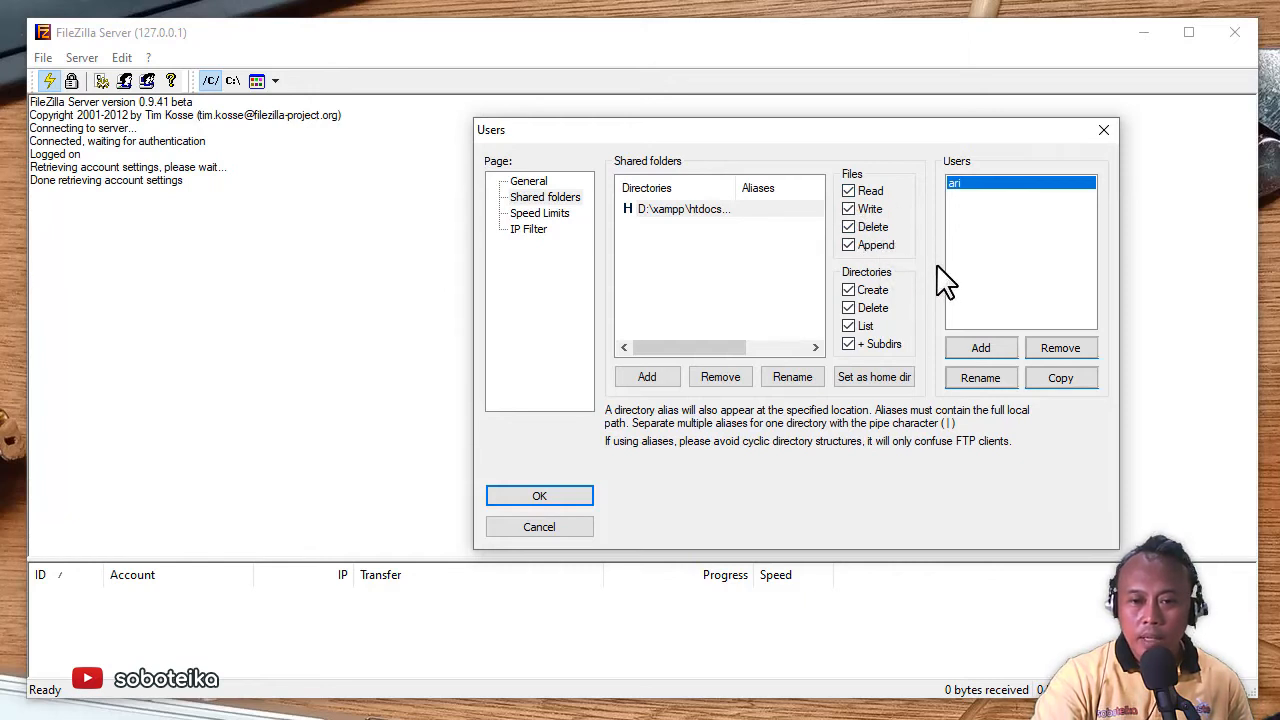
{"action": "left_click", "coordinate": [539, 497]}
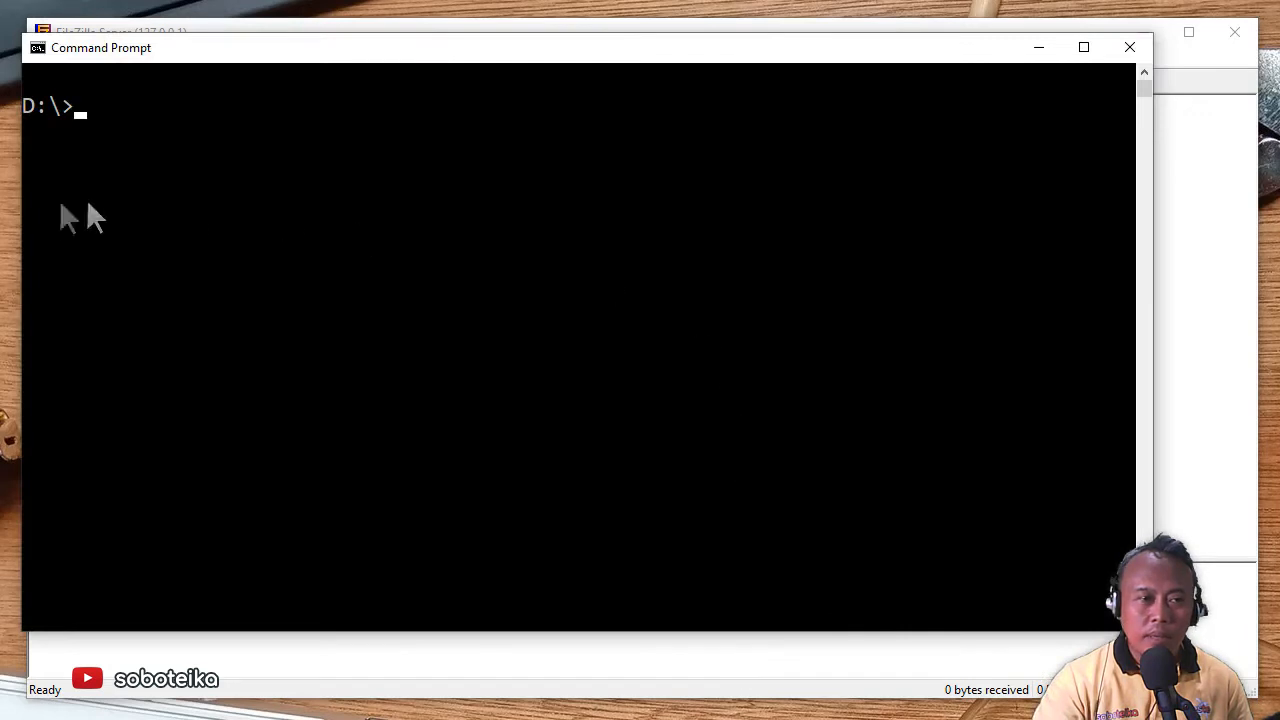
- Resize the Command Prompt window to sit on the right beside the FileZilla Server log
{"action": "left_click_drag", "start_coordinate": [21, 220], "coordinate": [453, 290]}
{"action": "left_click_drag", "start_coordinate": [1152, 631], "coordinate": [1042, 543]}
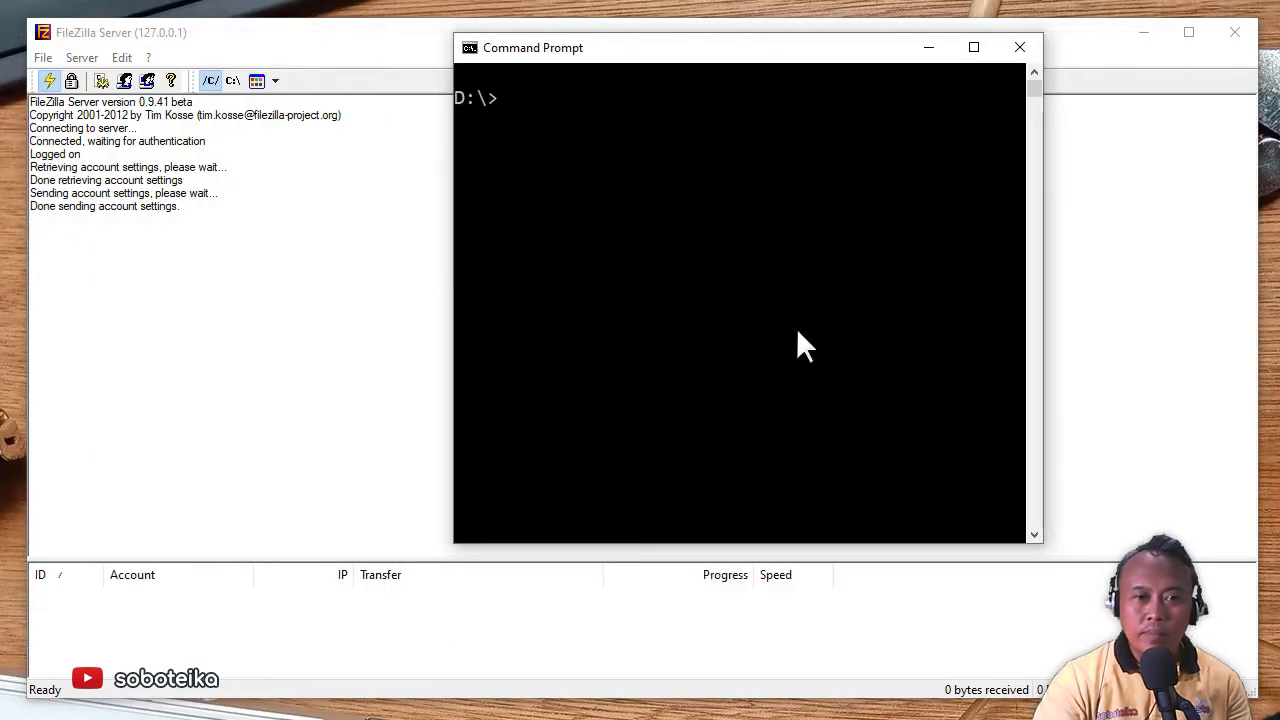
{"action": "left_click_drag", "start_coordinate": [1044, 357], "coordinate": [1259, 371]}
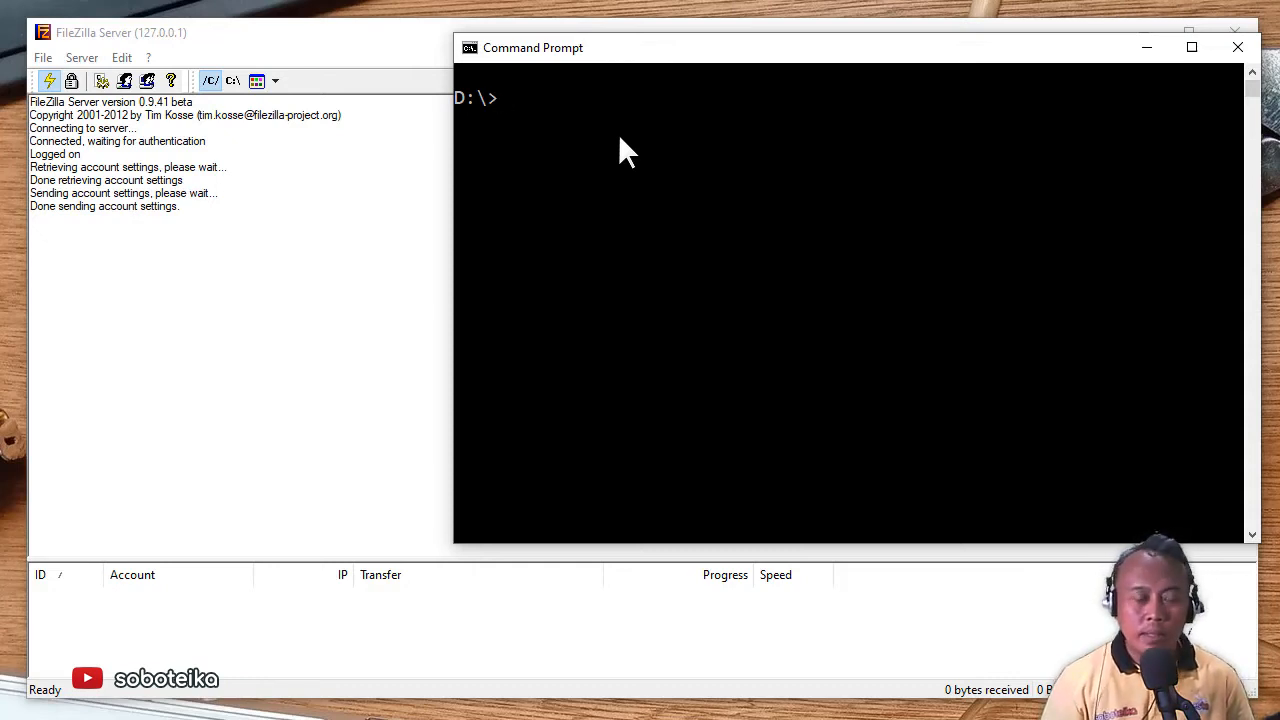
- Change to D:\src with cd src and list its three files with dir
{"action": "type", "text": "cd src"}
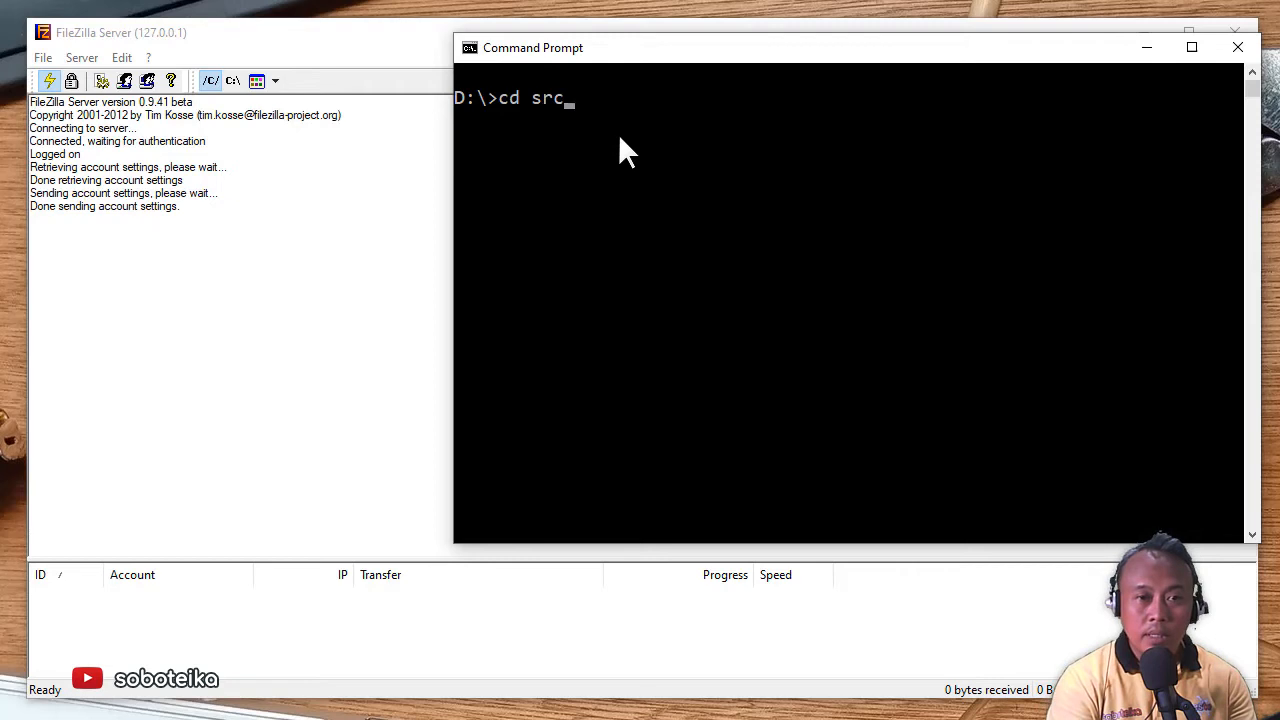
{"action": "key", "text": "Return"}
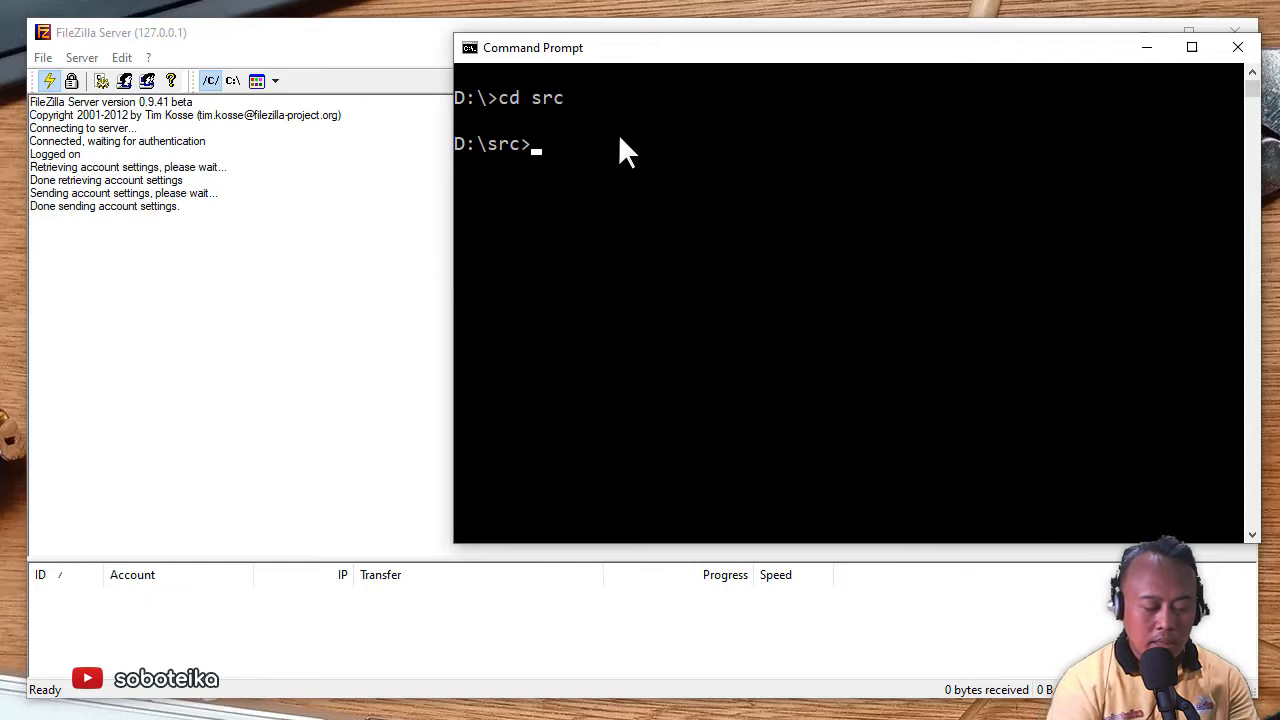
{"action": "type", "text": "dir"}
{"action": "key", "text": "Return"}
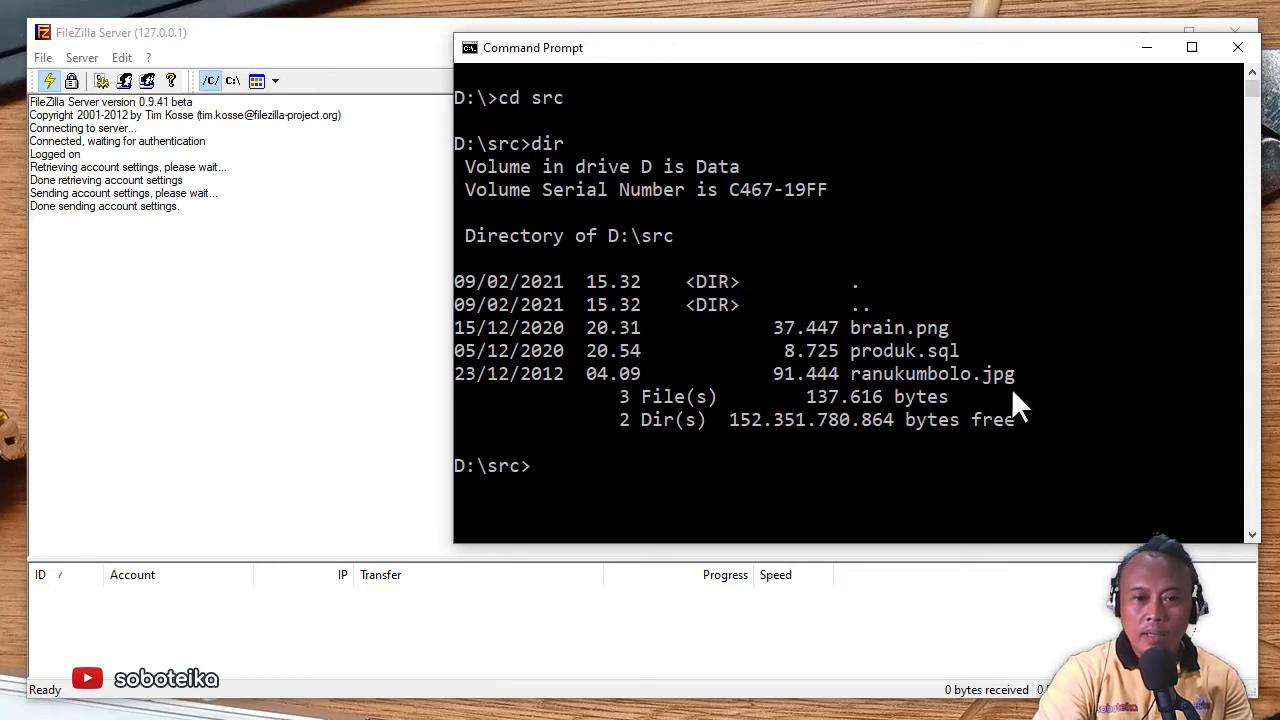
{"action": "left_click", "coordinate": [706, 465]}
{"action": "left_click", "coordinate": [603, 466]}
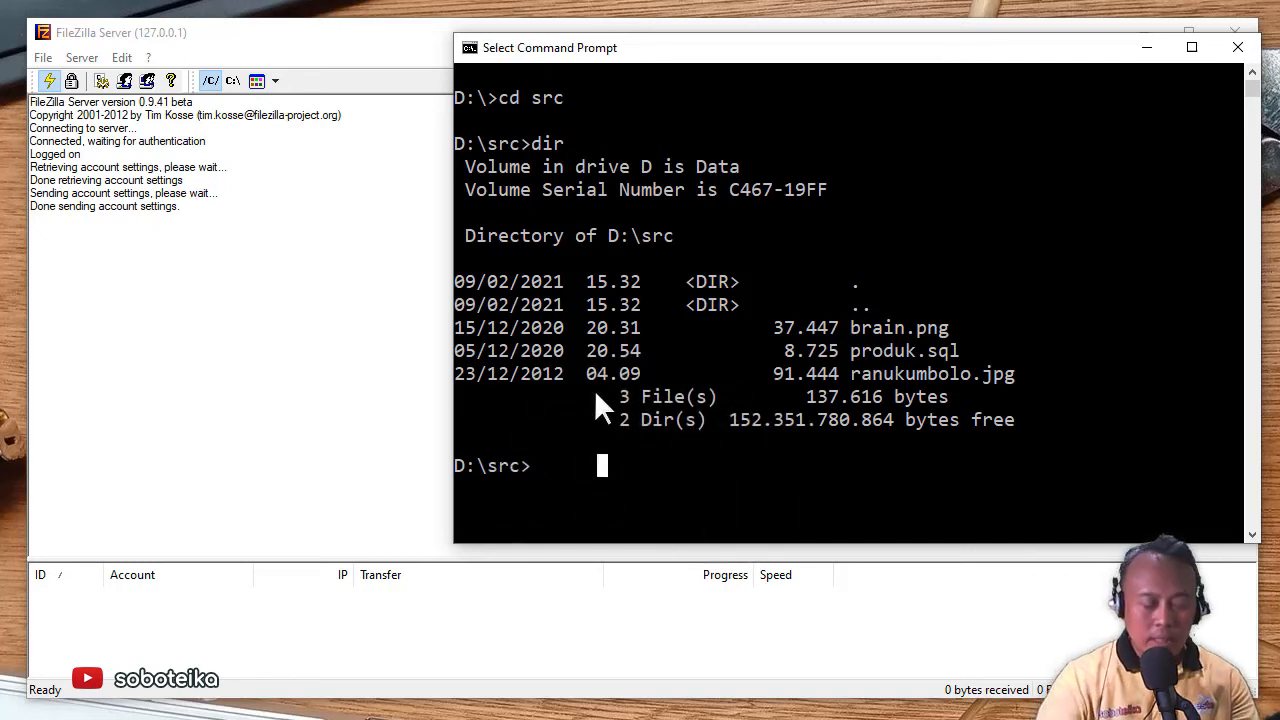
- Run ftp localhost, attempt login with an empty password (fails with 530), then quit with by
{"action": "type", "text": "ftp loc"}
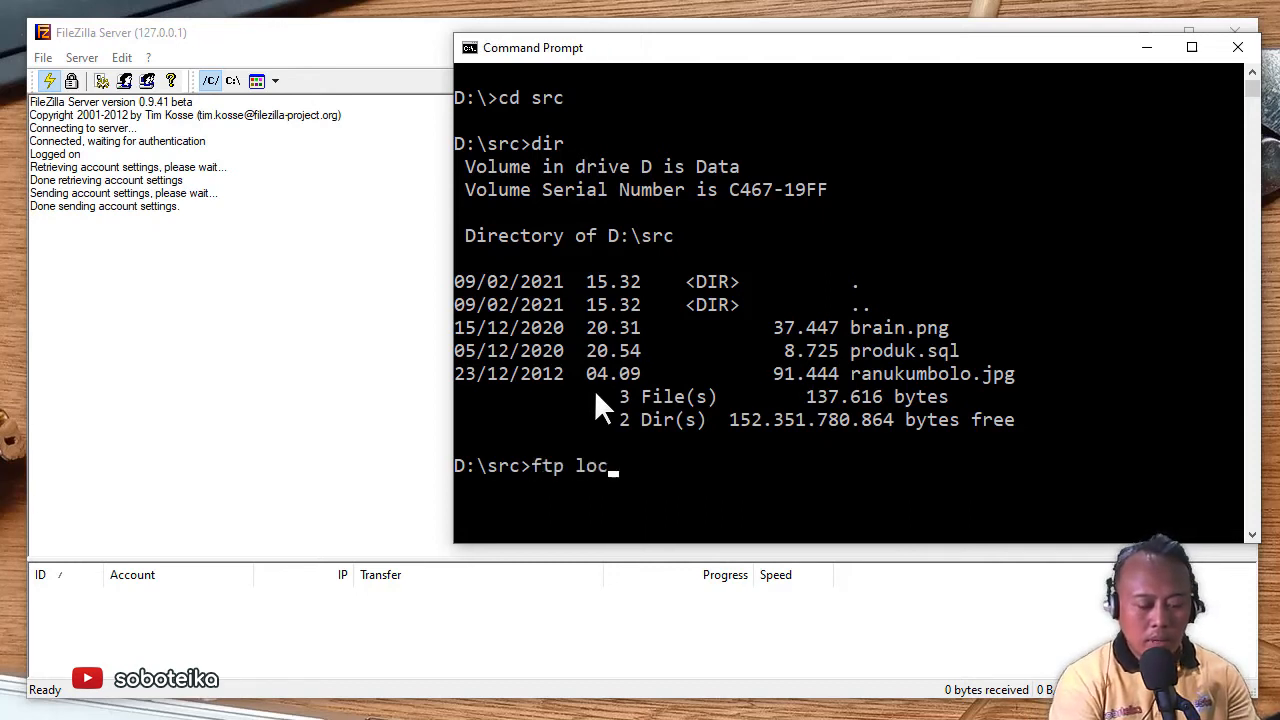
{"action": "type", "text": "alhost"}
{"action": "key", "text": "Return"}
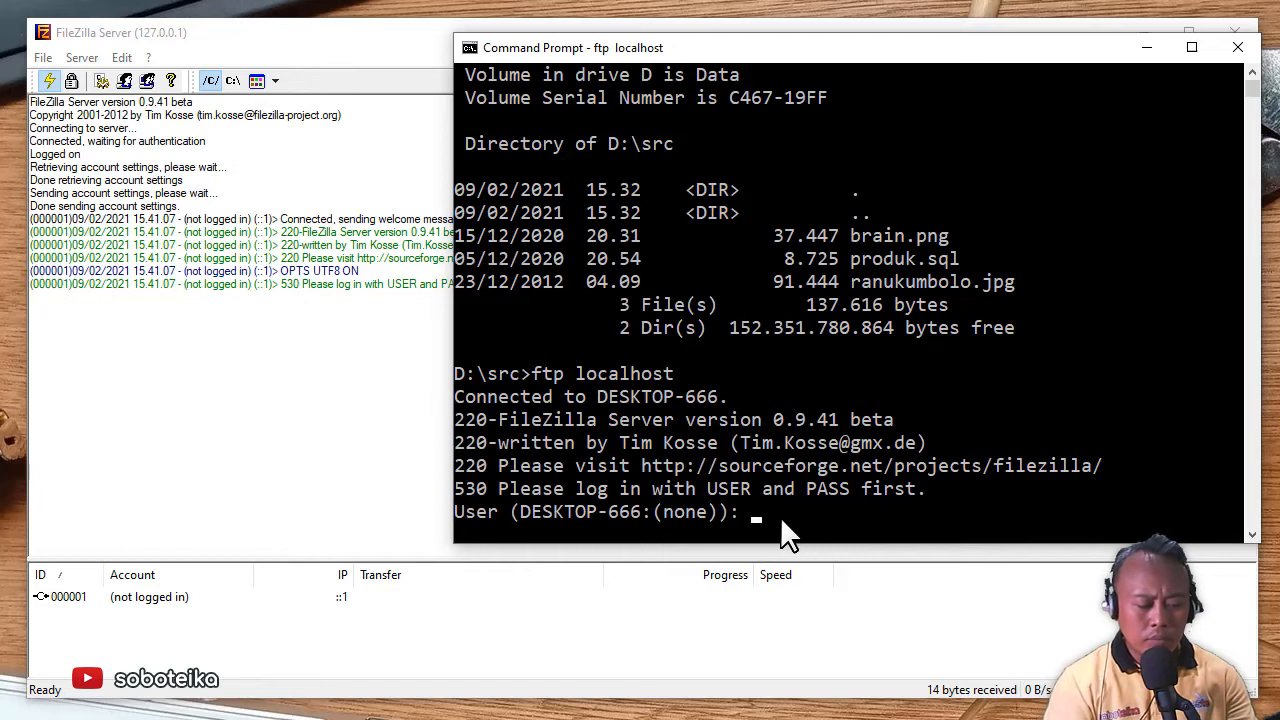
{"action": "key", "text": "Return"}
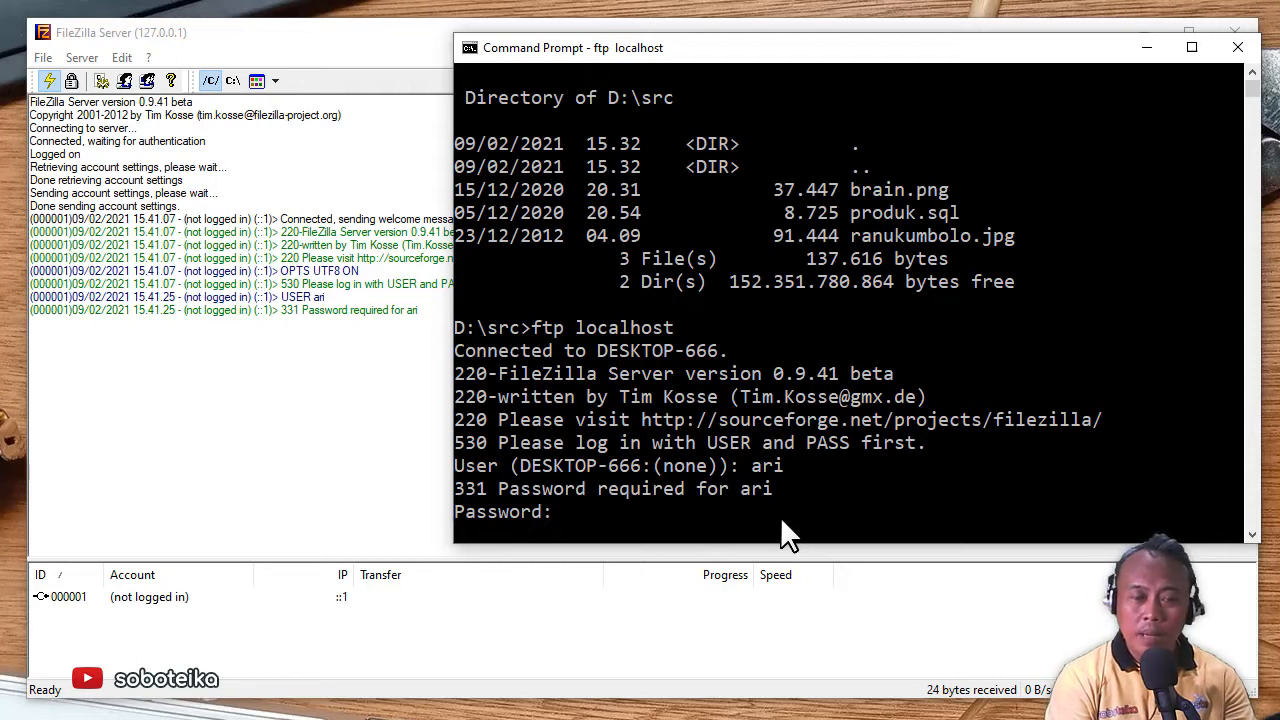
{"action": "key", "text": "Return"}
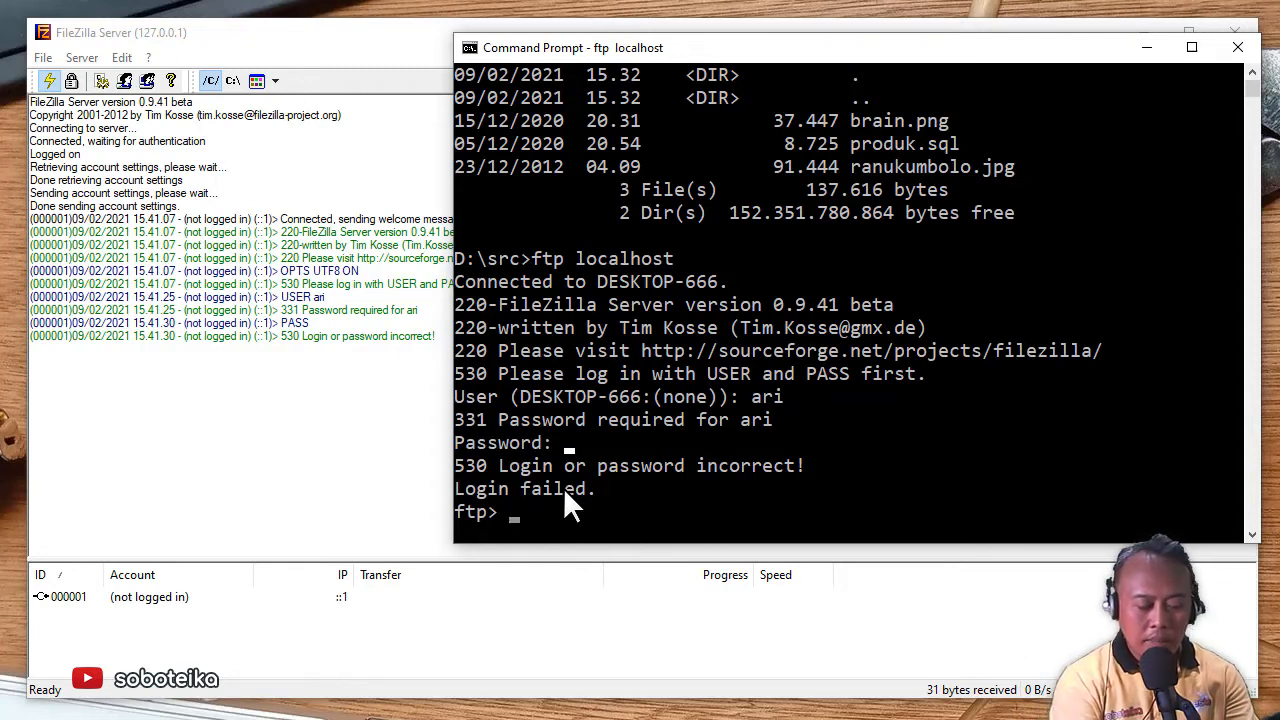
{"action": "type", "text": "by"}
{"action": "key", "text": "Return"}
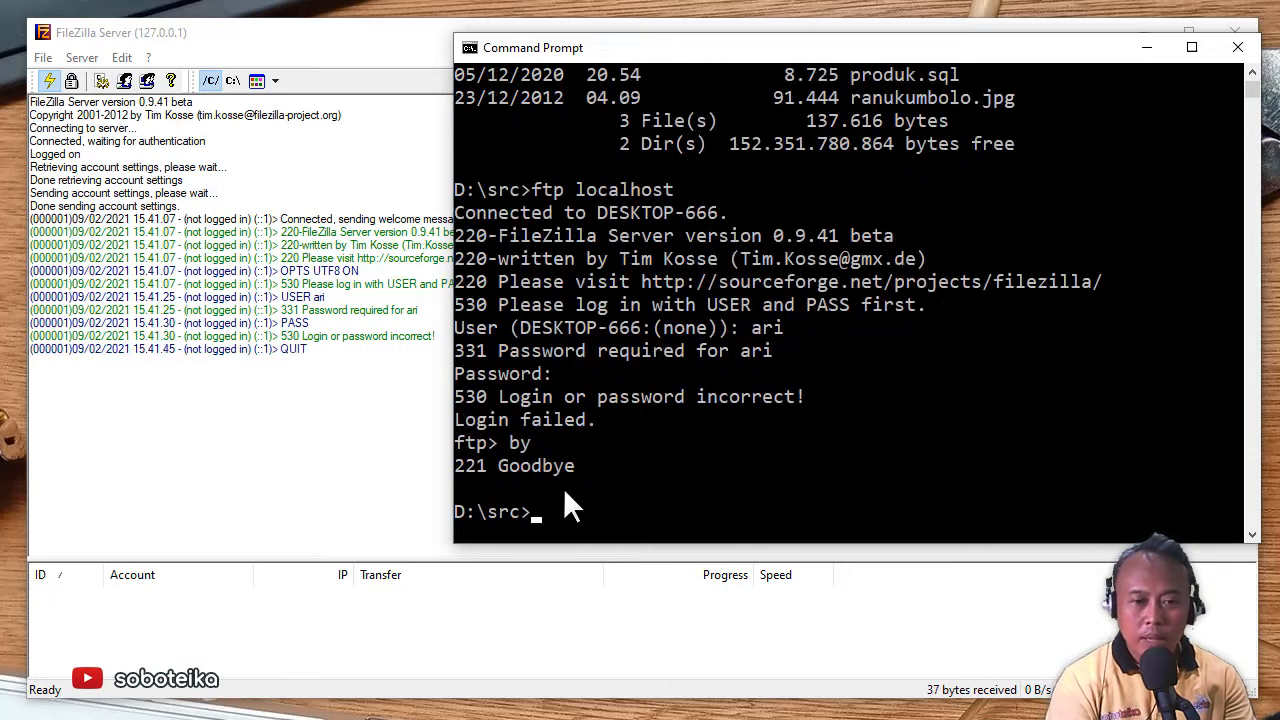
- Recall ftp localhost and log in with the FTP user name and account password
{"action": "key", "text": "Up"}
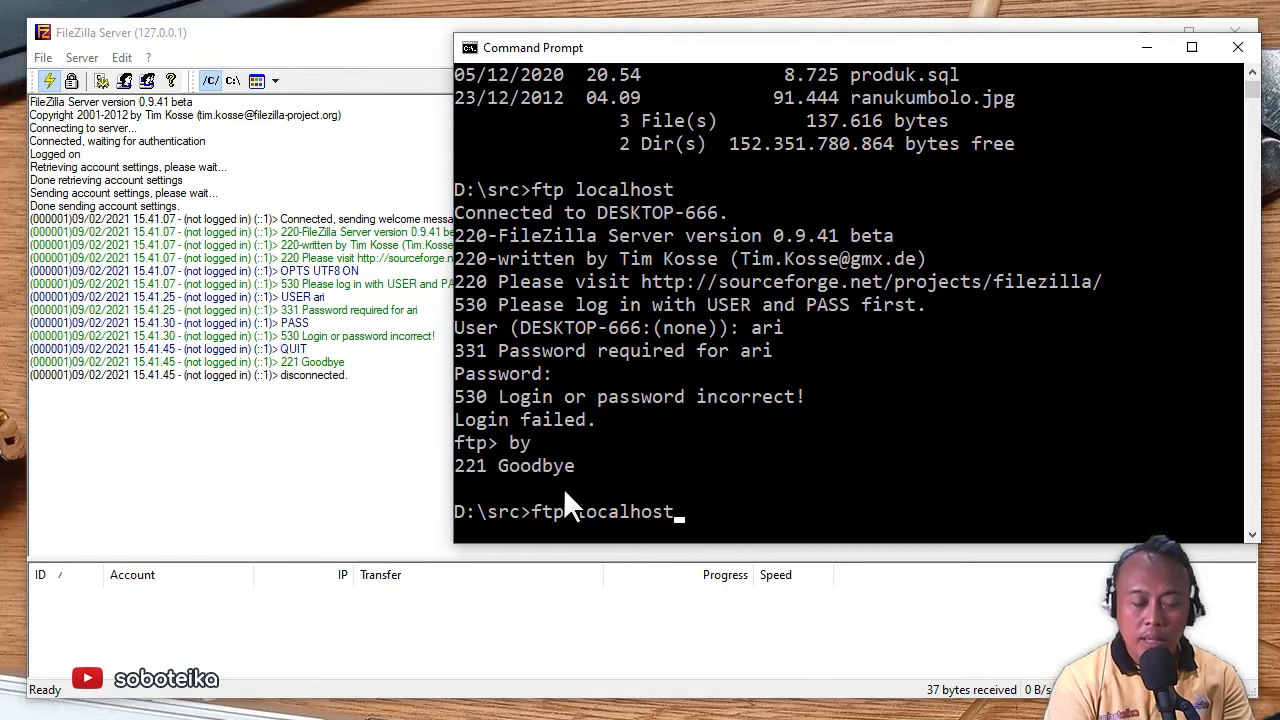
{"action": "key", "text": "Return"}
{"action": "type", "text": "ari"}
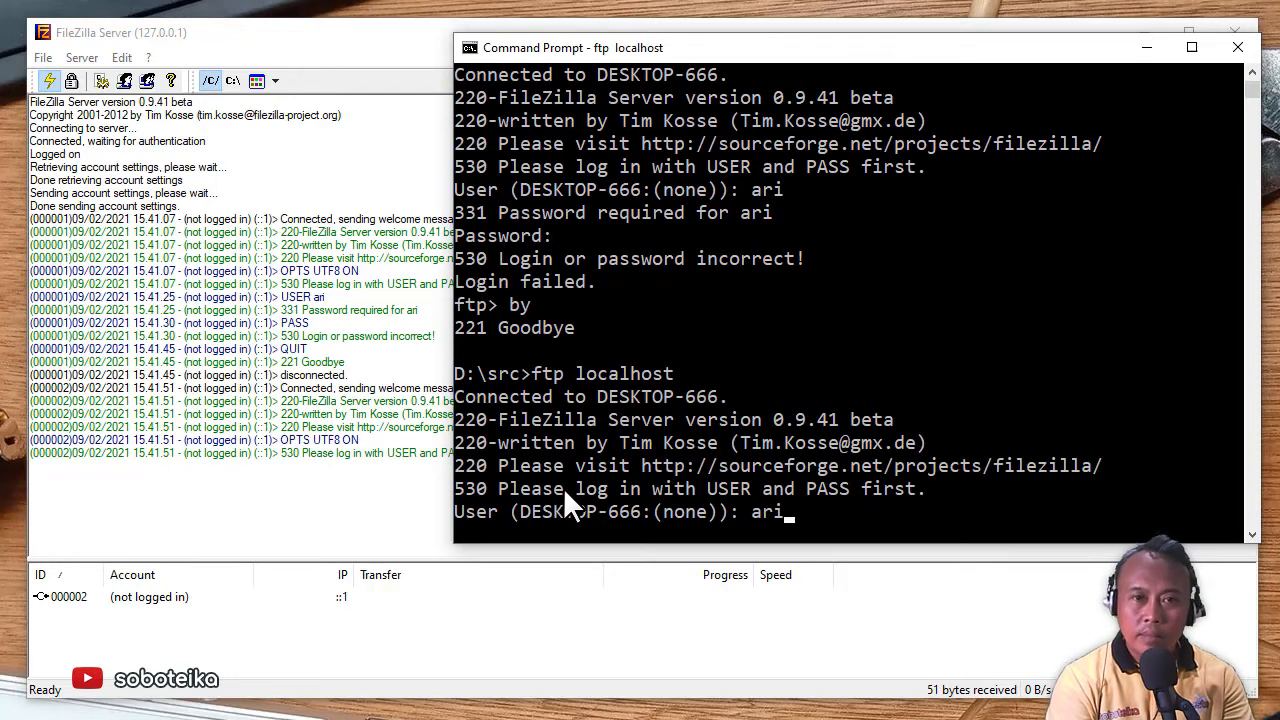
{"action": "key", "text": "Return"}
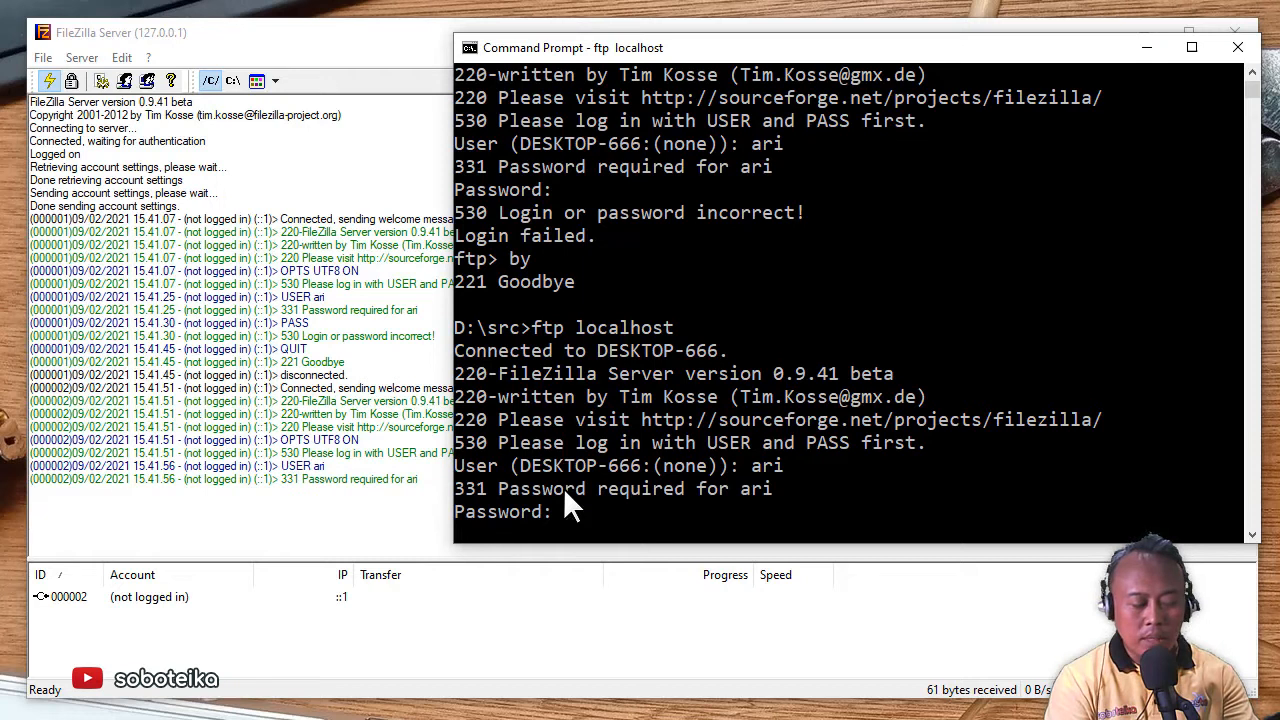
{"action": "key", "text": "Return"}
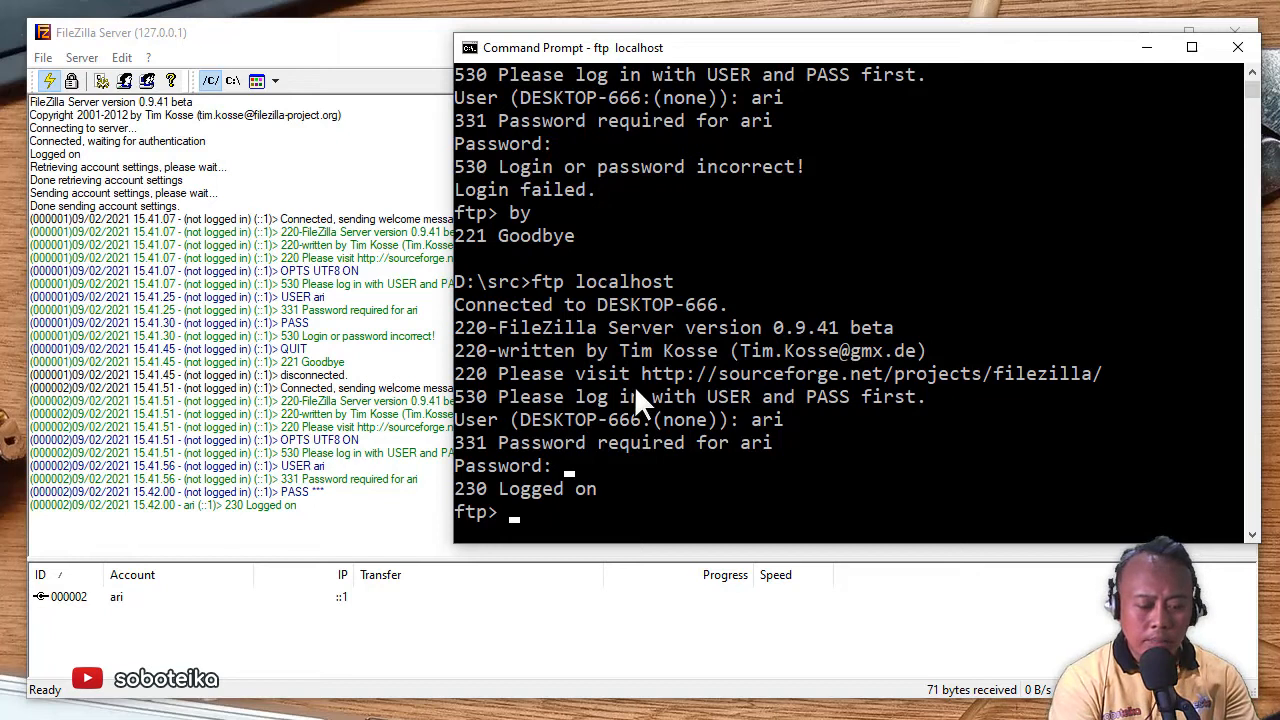
- Run ls -l, help and lcd to list remote folders, show FTP commands and confirm D:\src
{"action": "type", "text": "ls -l"}
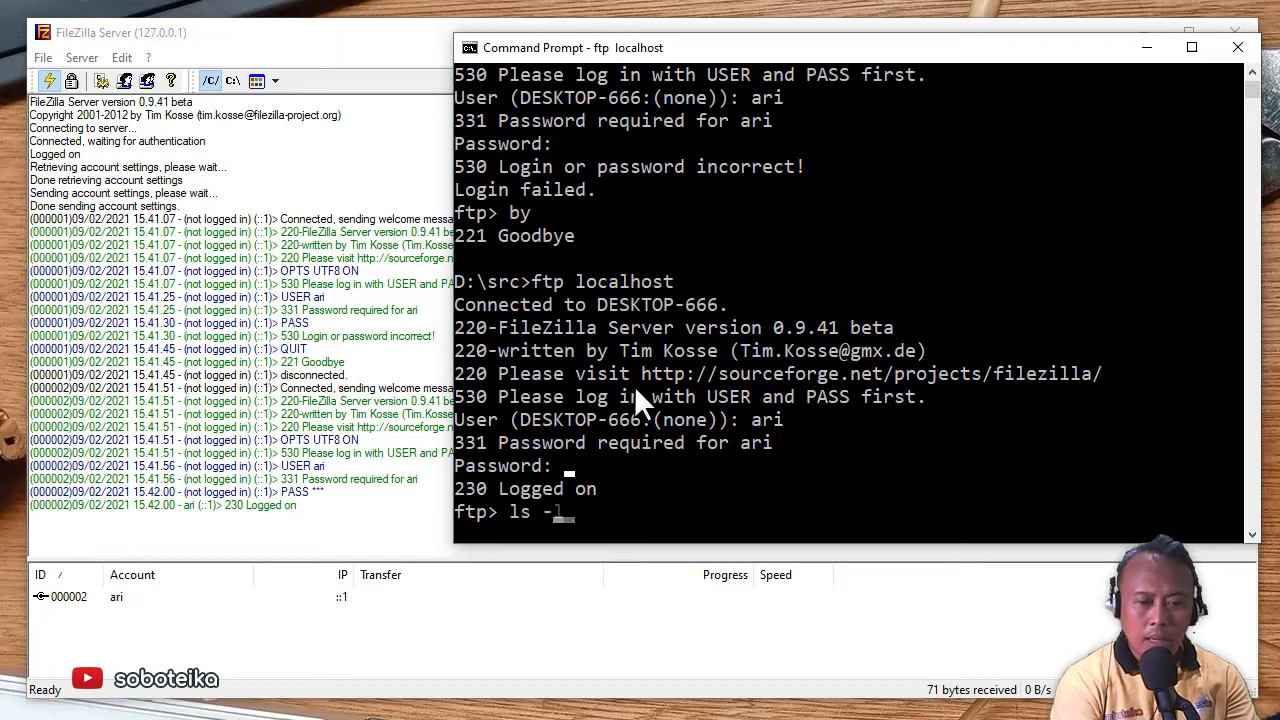
{"action": "key", "text": "Return"}
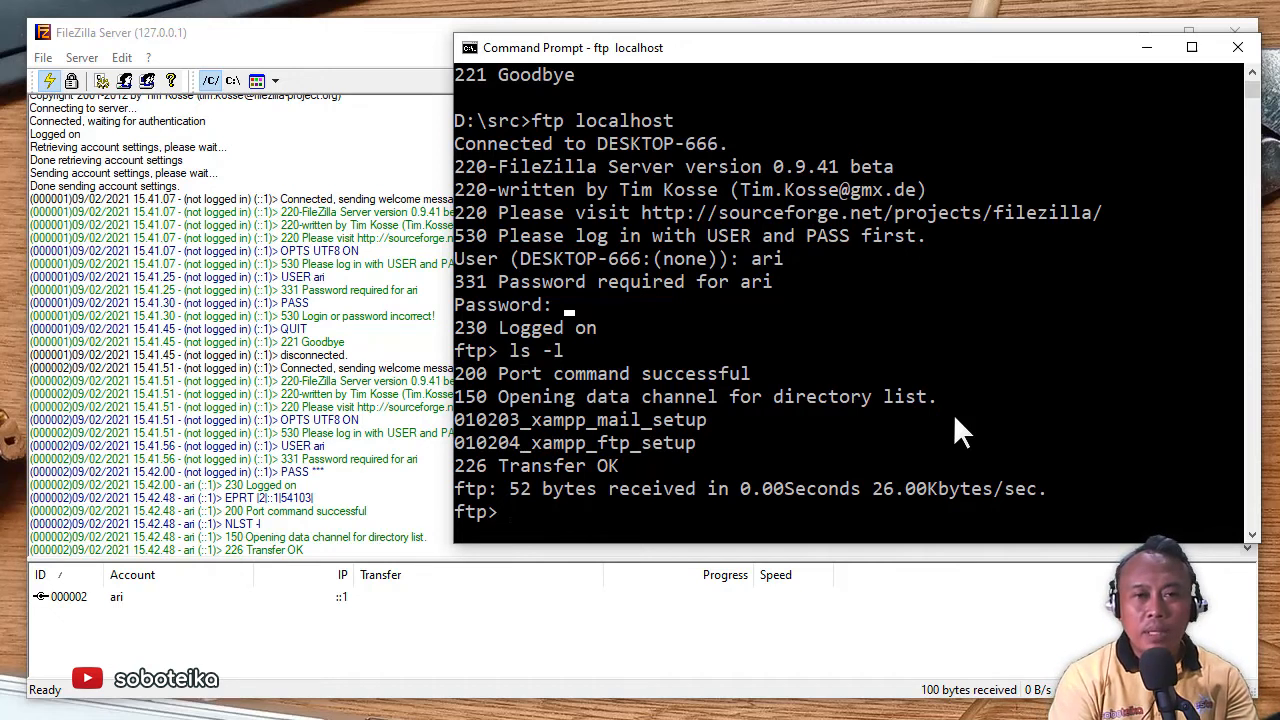
{"action": "type", "text": "help"}
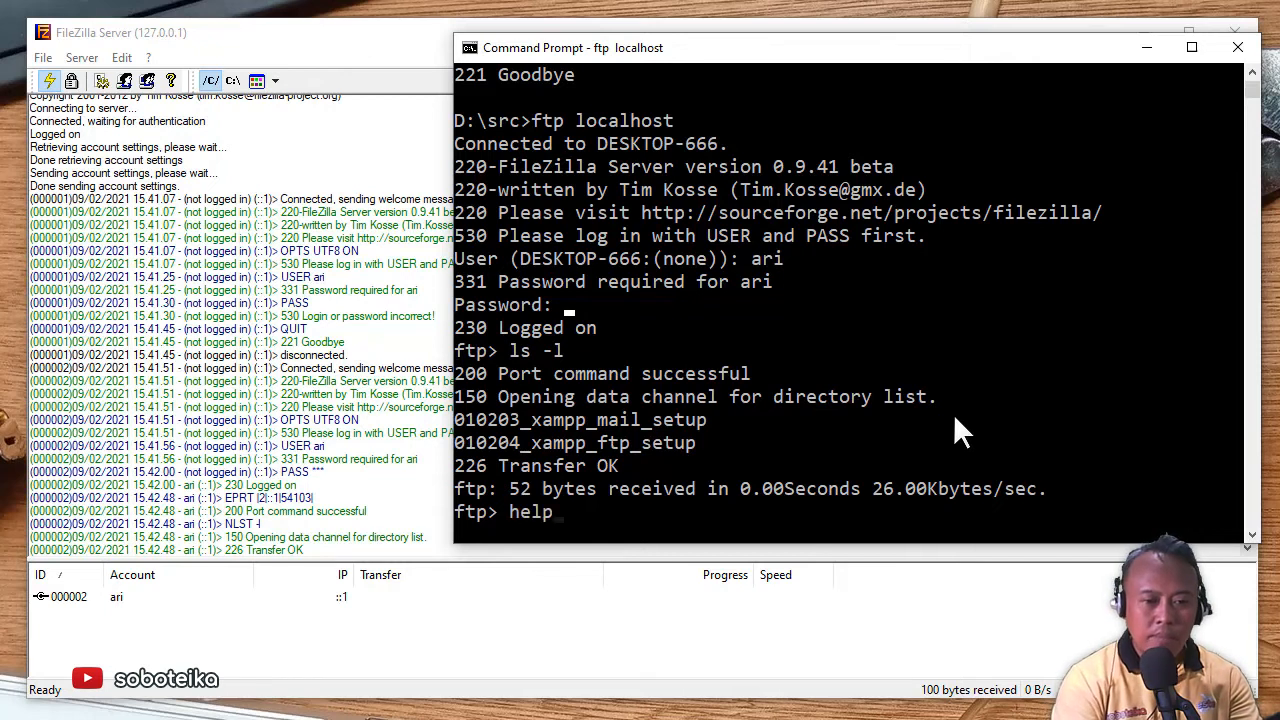
{"action": "key", "text": "Return"}
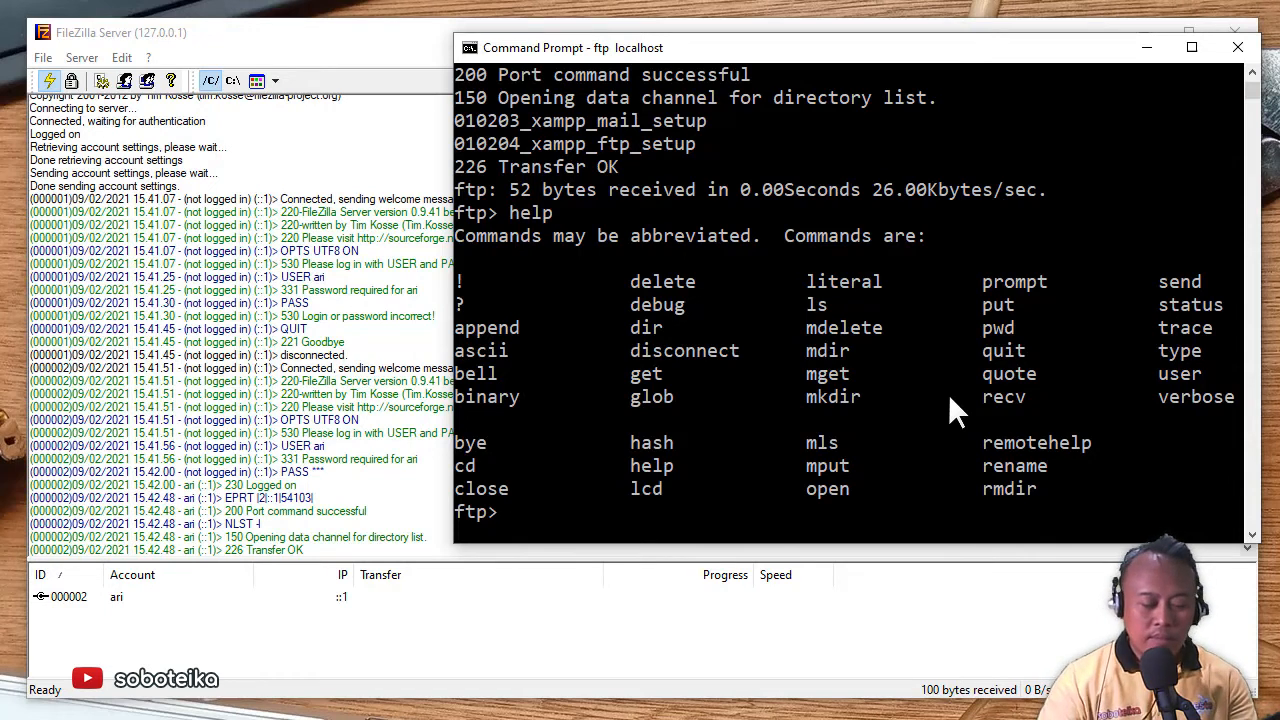
{"action": "type", "text": "lcd"}
{"action": "key", "text": "Return"}
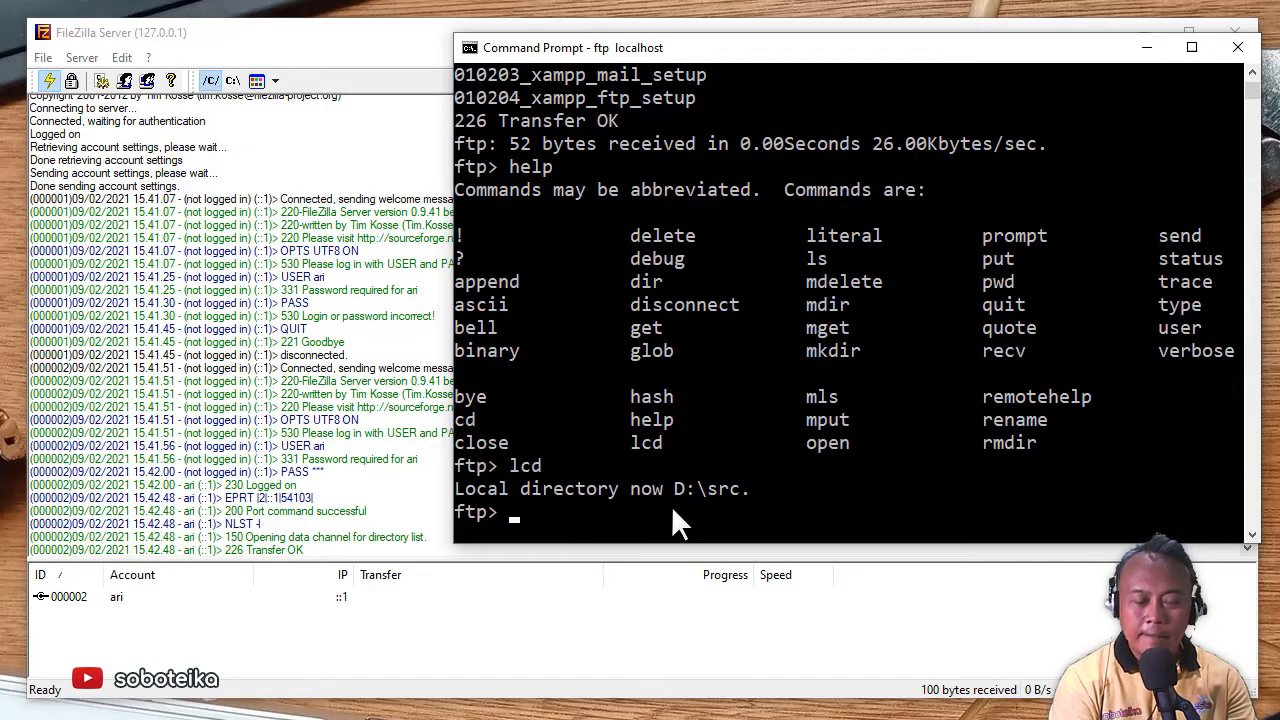
- Check the current remote directory with pwd and list the server's files with ls -l
{"action": "type", "text": "pwd"}
{"action": "key", "text": "Return"}
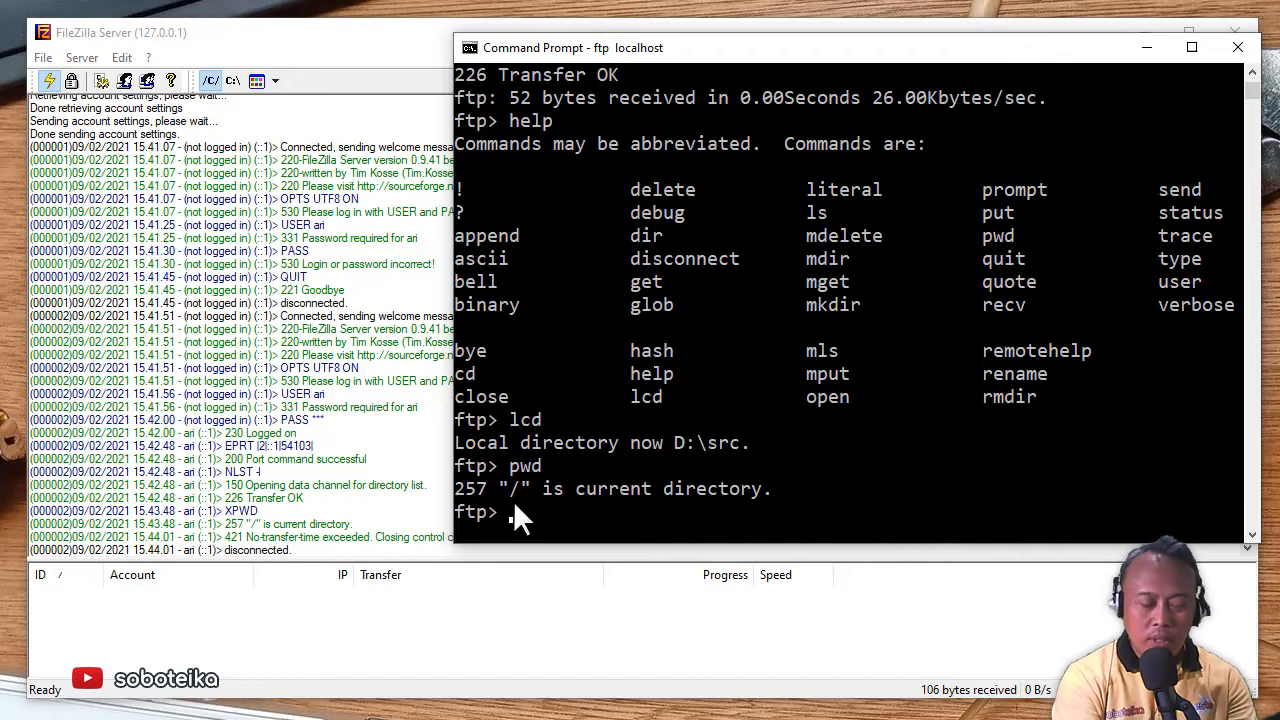
{"action": "type", "text": "ls -"}
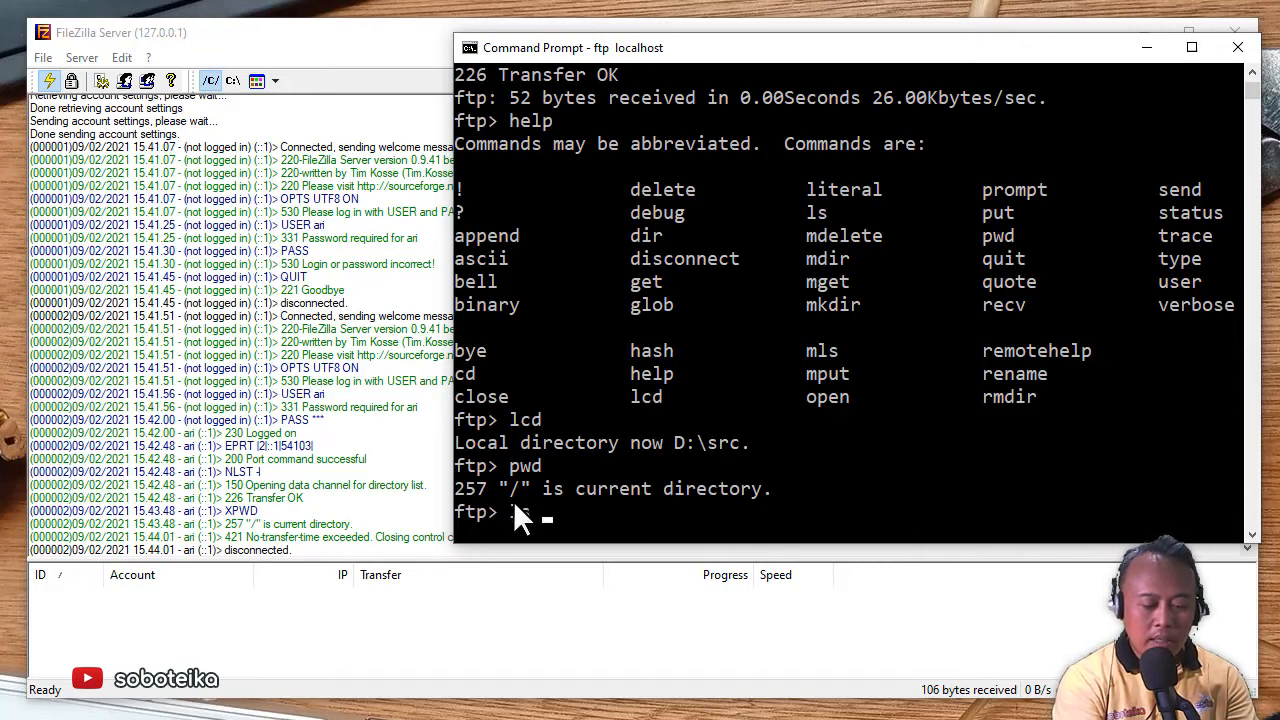
{"action": "type", "text": "l"}
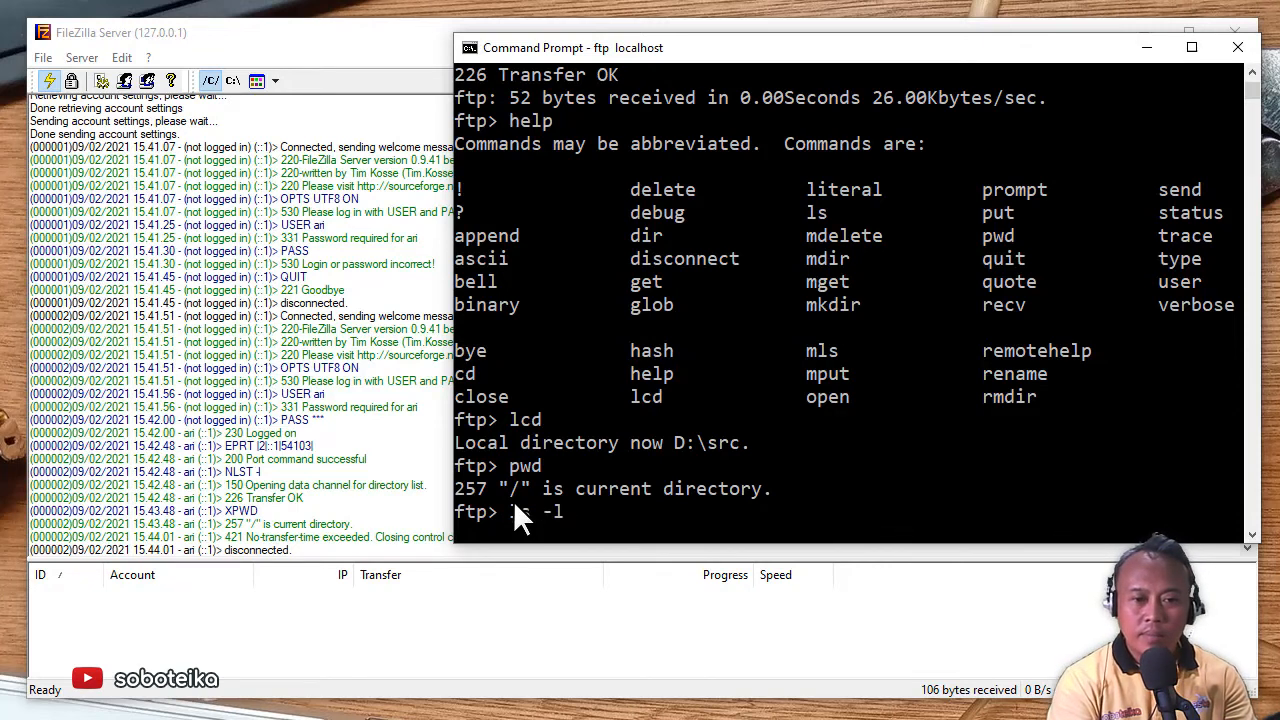
{"action": "key", "text": "Return"}
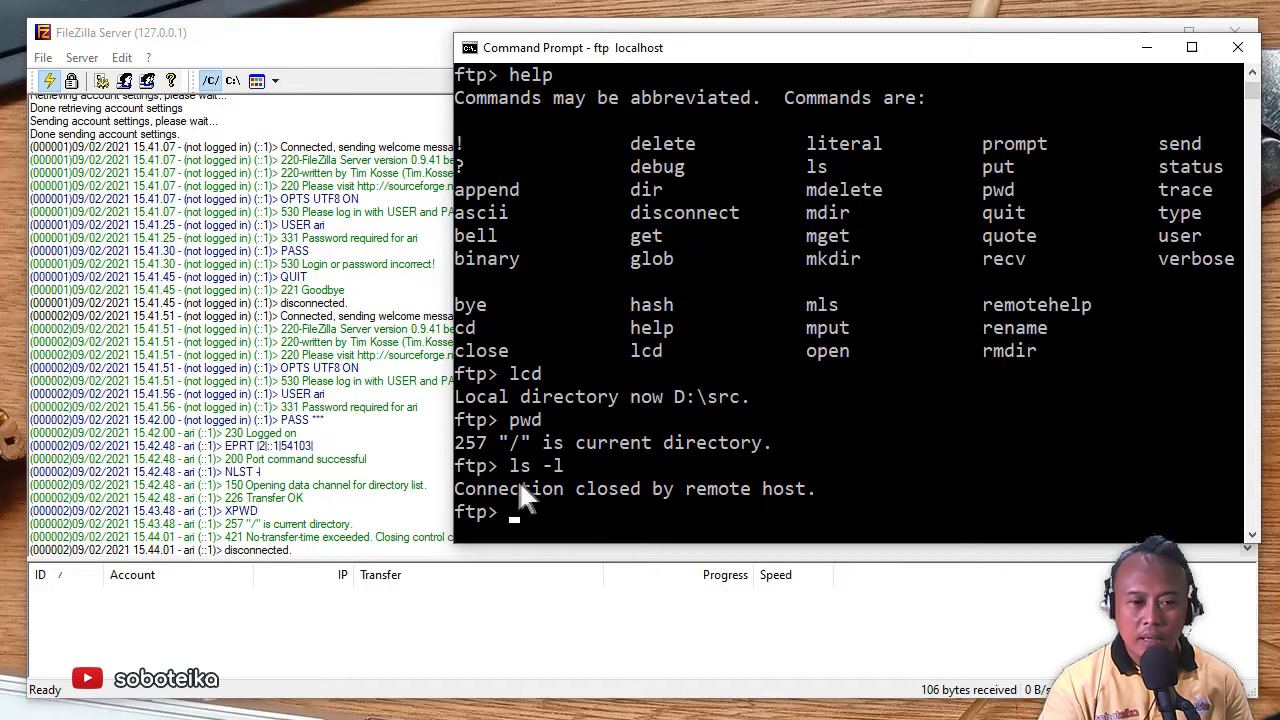
- Try logging in again as the FTP user, then quit the dropped session with bye
{"action": "type", "text": "u ari"}
{"action": "key", "text": "Return"}
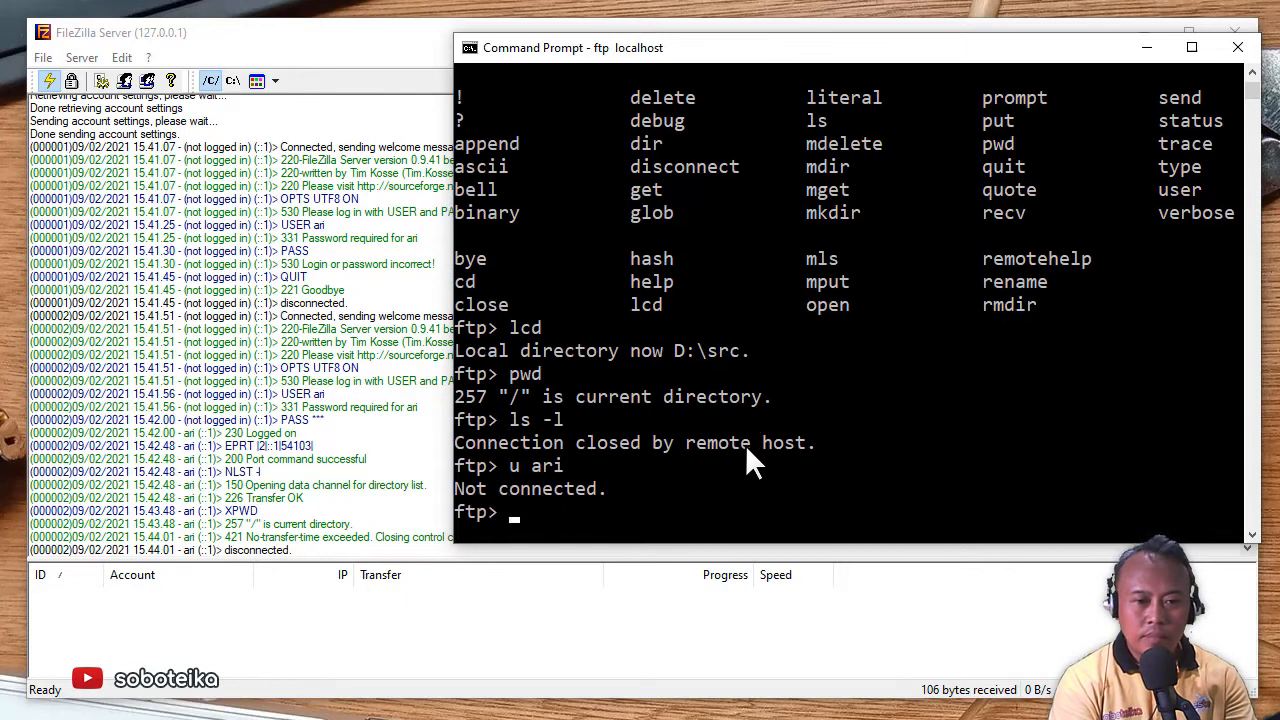
{"action": "type", "text": "use"}
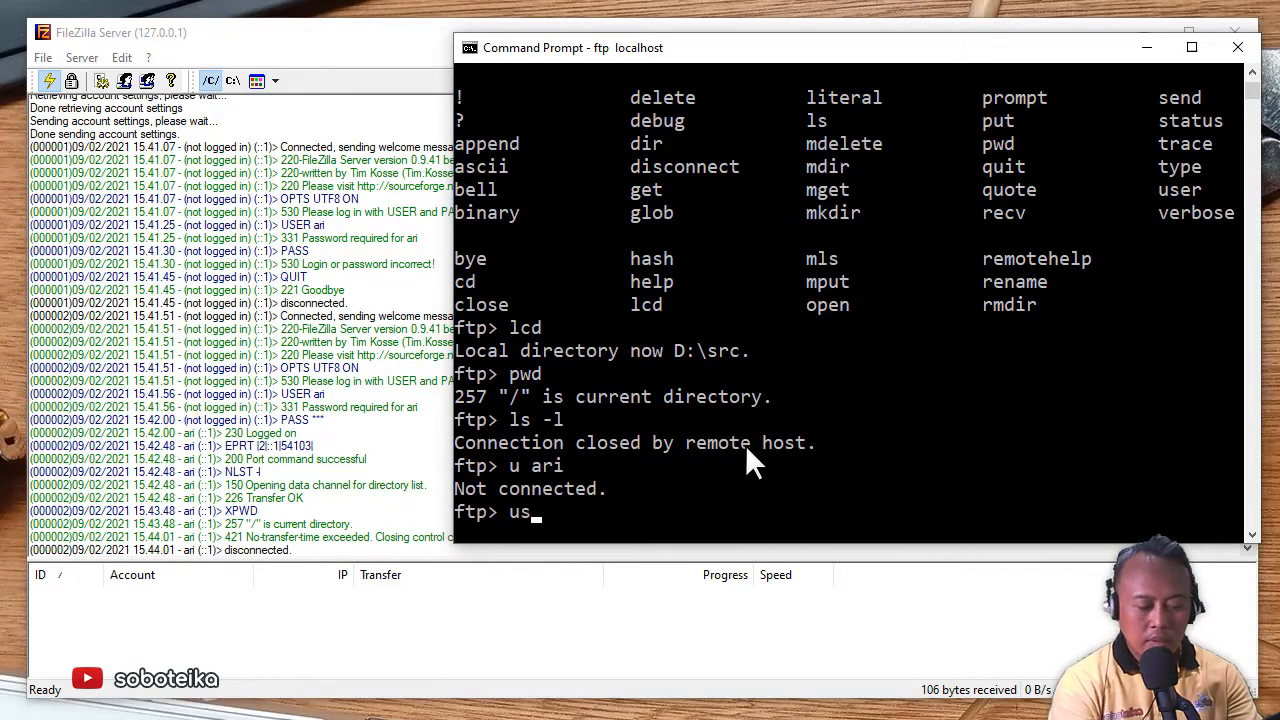
{"action": "key", "text": "BackSpace"}
{"action": "key", "text": "BackSpace"}
{"action": "key", "text": "BackSpace"}
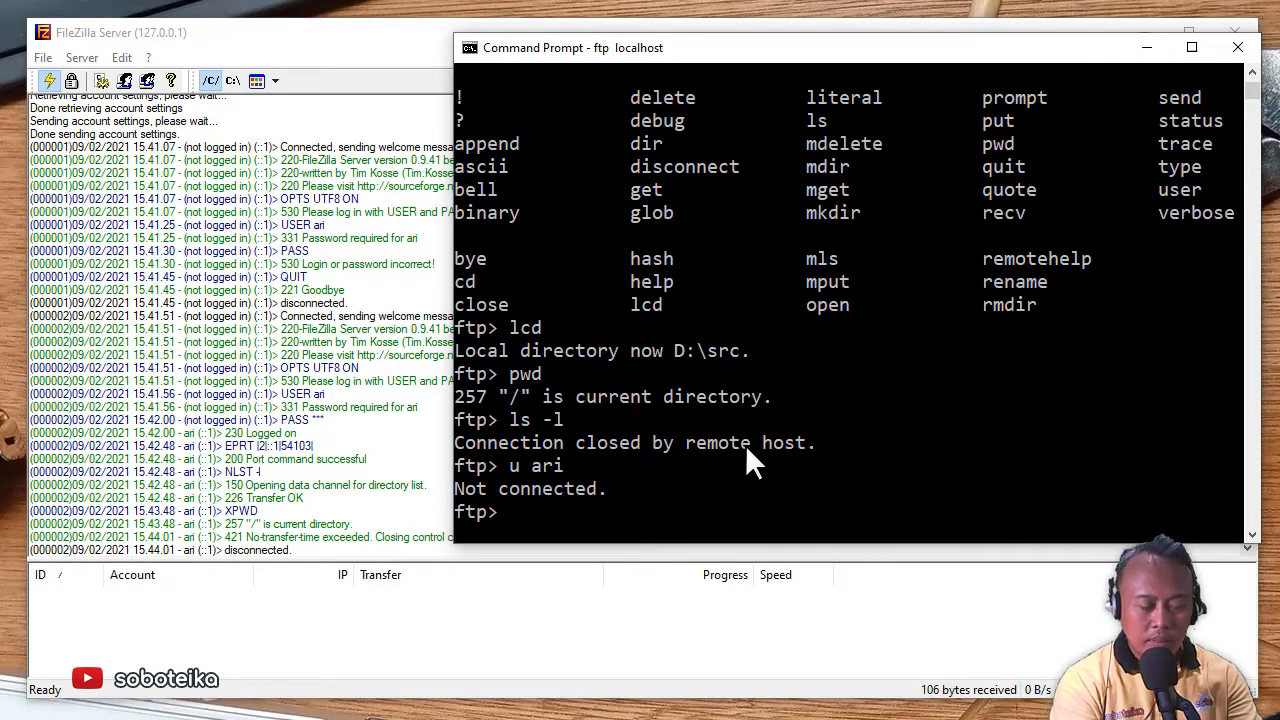
{"action": "type", "text": "by"}
{"action": "key", "text": "Return"}
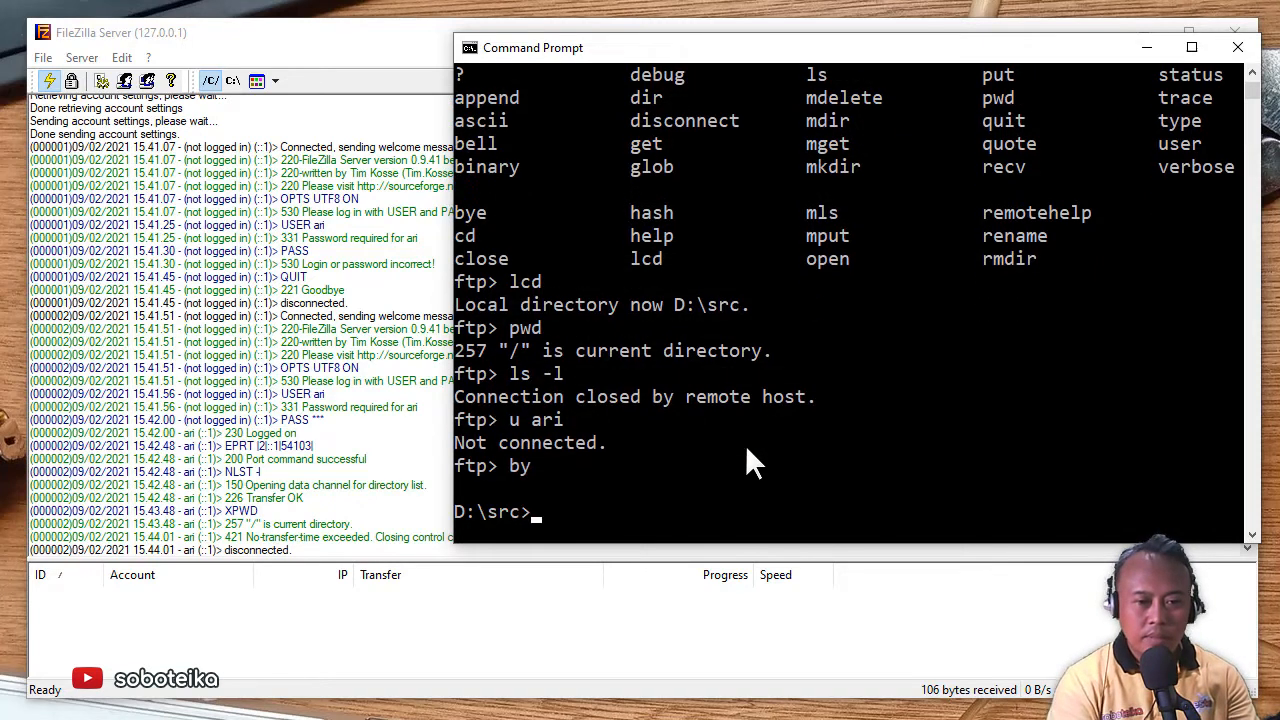
- Reconnect with ftp localhost, log in as the FTP user, and list the server's folders
{"action": "key", "text": "Up"}
{"action": "key", "text": "Return"}
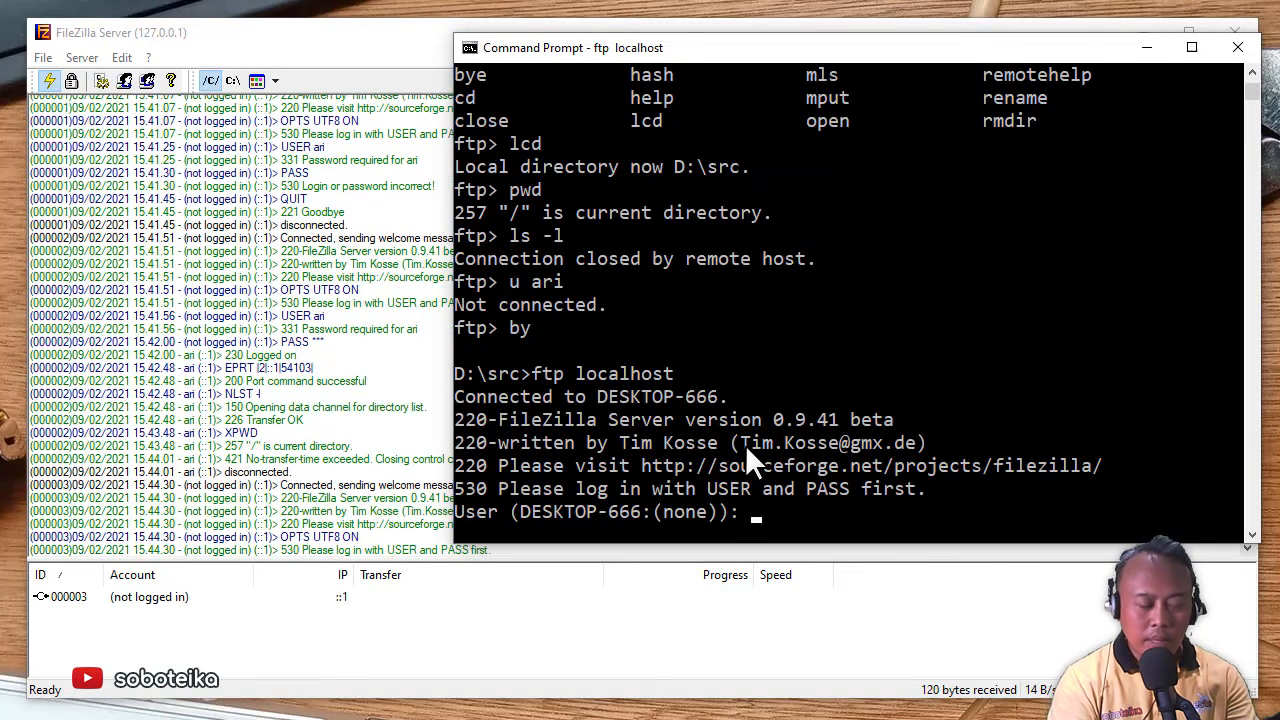
{"action": "type", "text": "ari"}
{"action": "key", "text": "Return"}
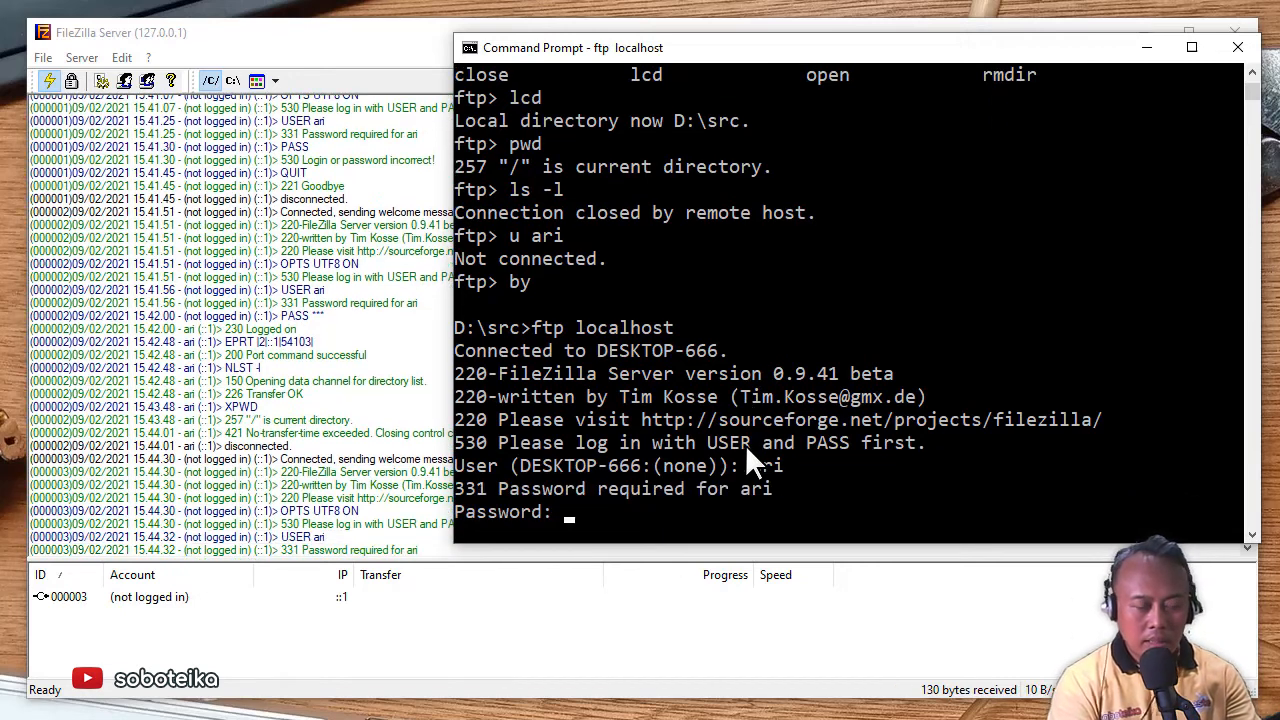
{"action": "key", "text": "Return"}
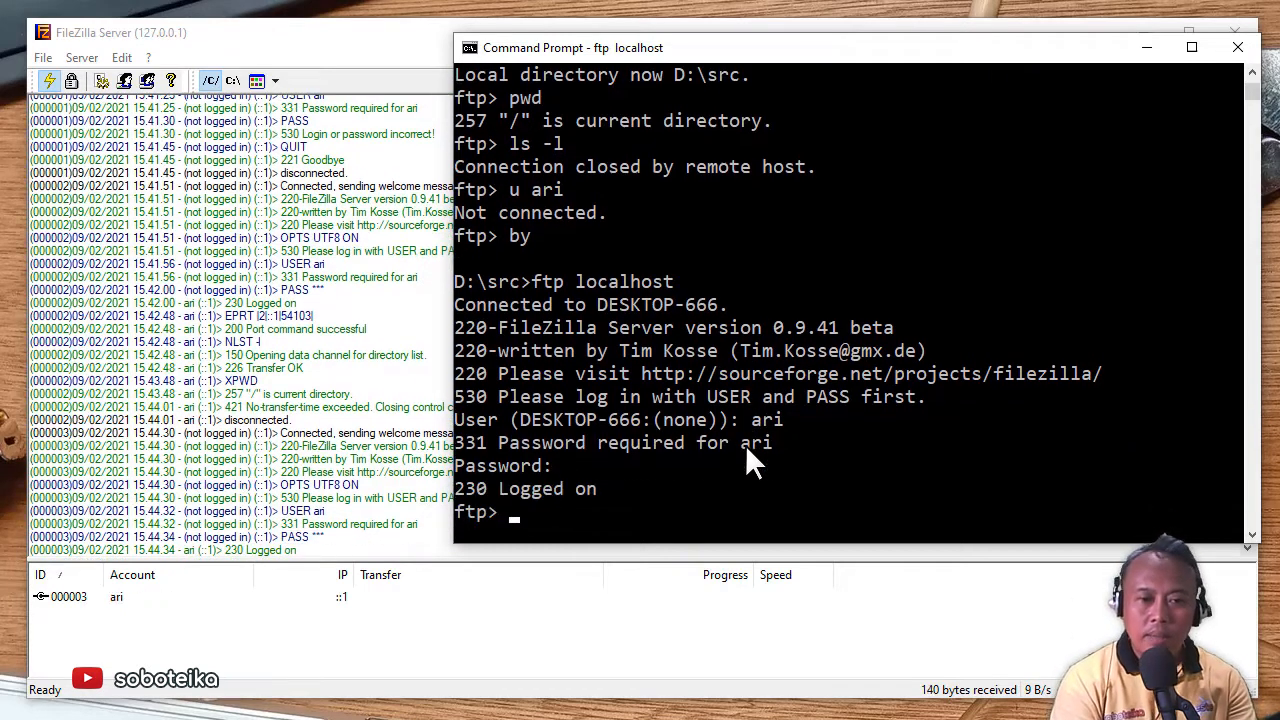
{"action": "type", "text": "ls -l"}
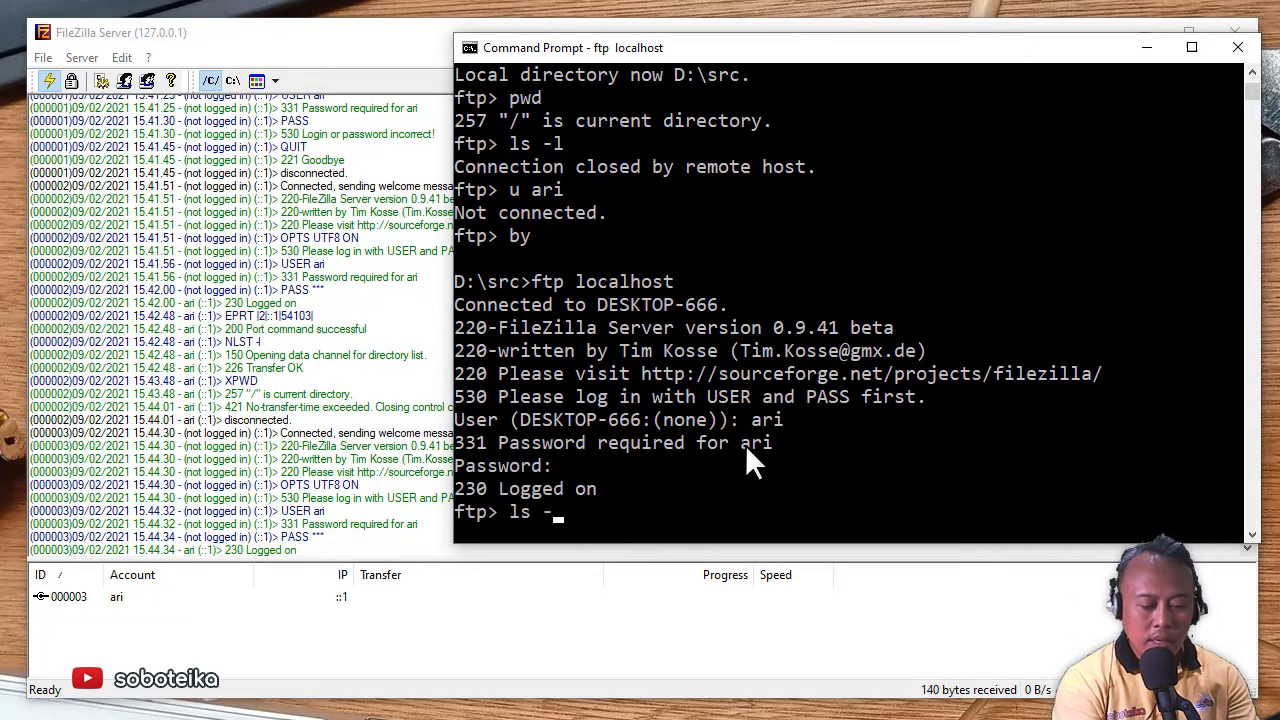
{"action": "key", "text": "Return"}
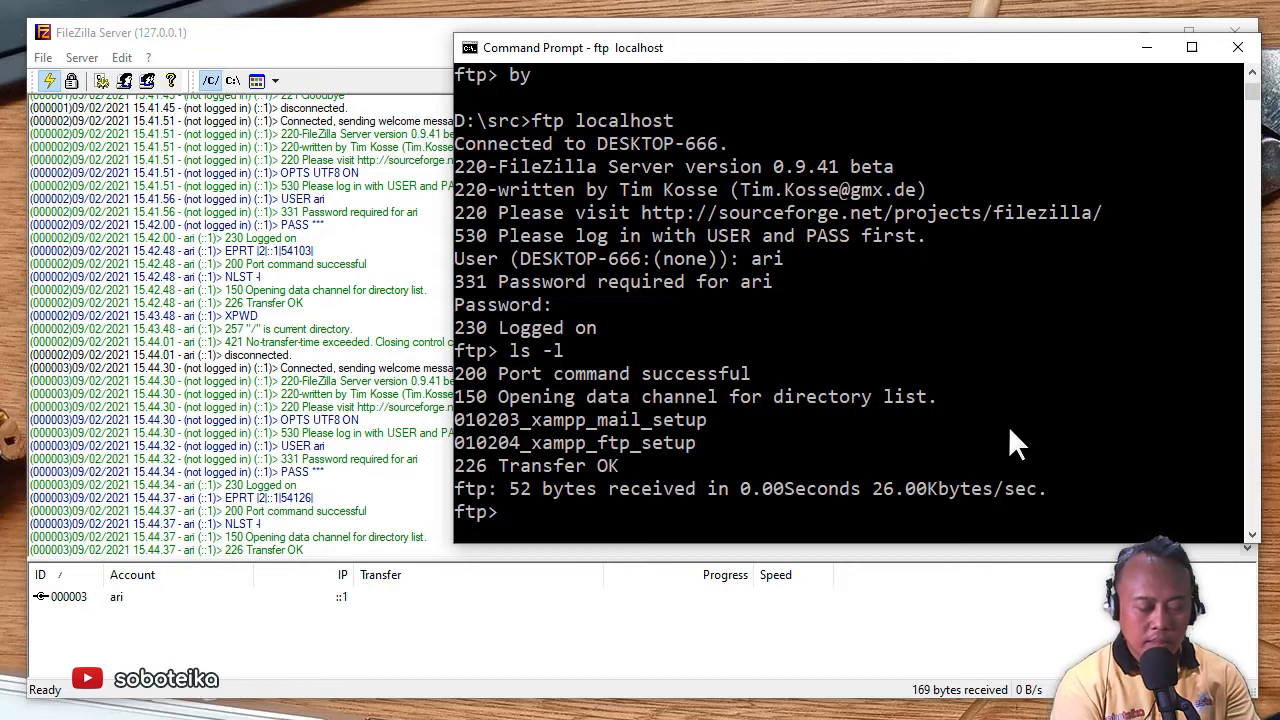
- Change into the 010204_xampp_ftp_setup folder and list its files, showing ftp_send.php
{"action": "type", "text": "cd "}
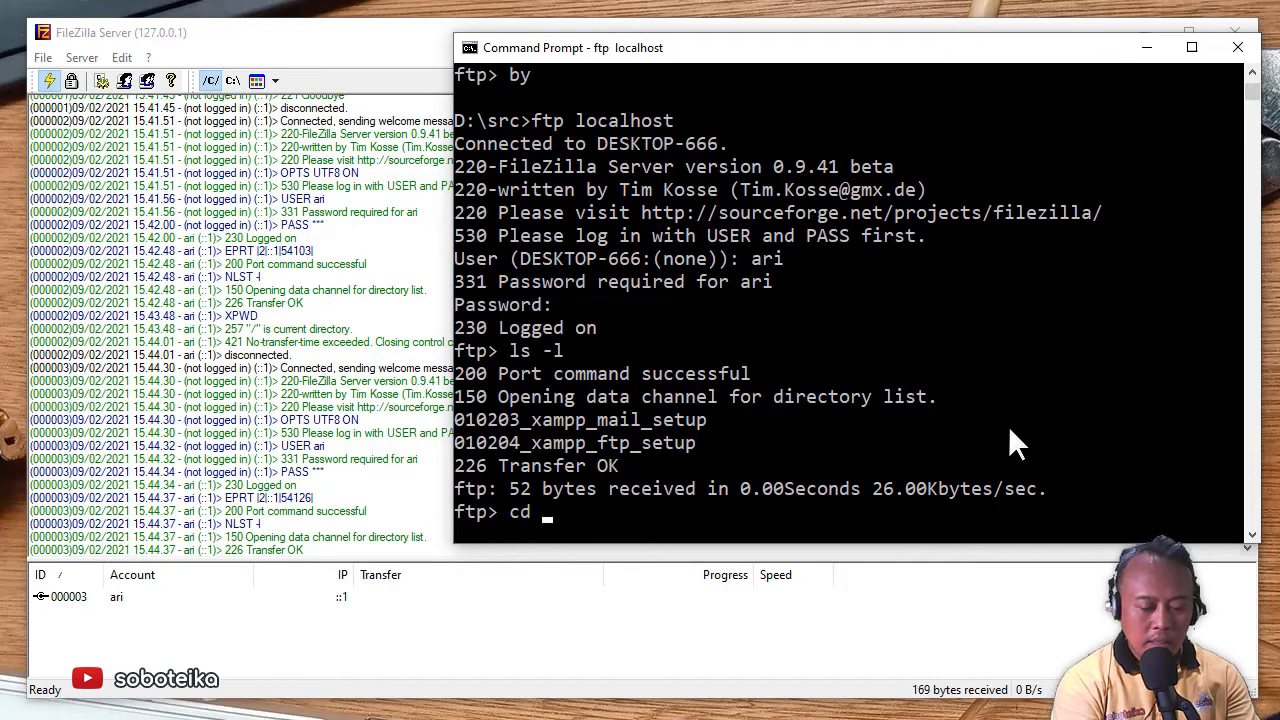
{"action": "type", "text": "010"}
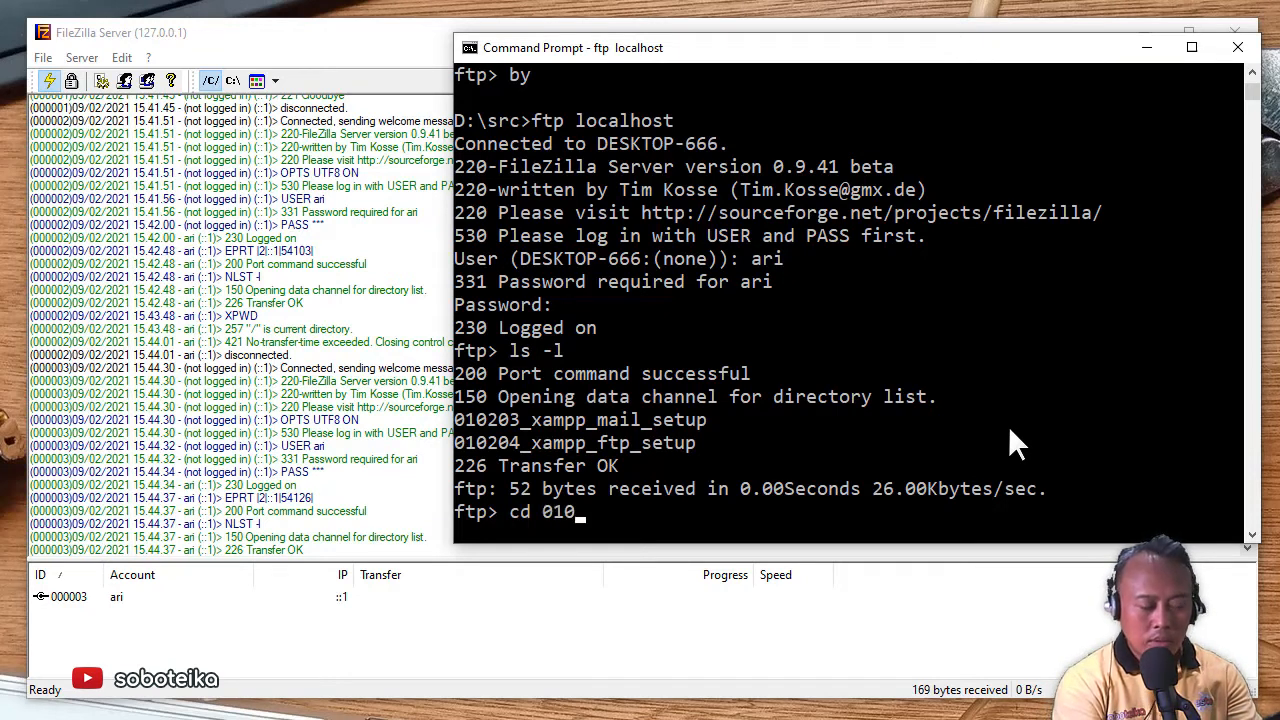
{"action": "type", "text": "204"}
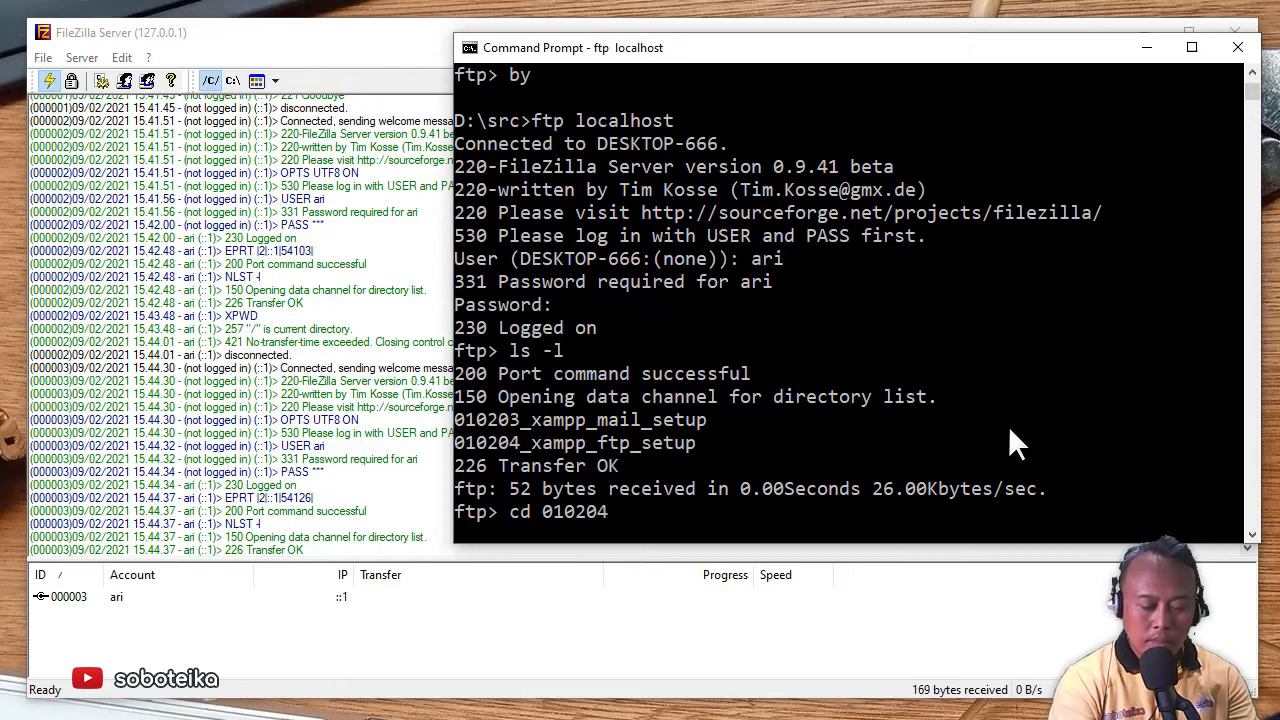
{"action": "type", "text": "_xam"}
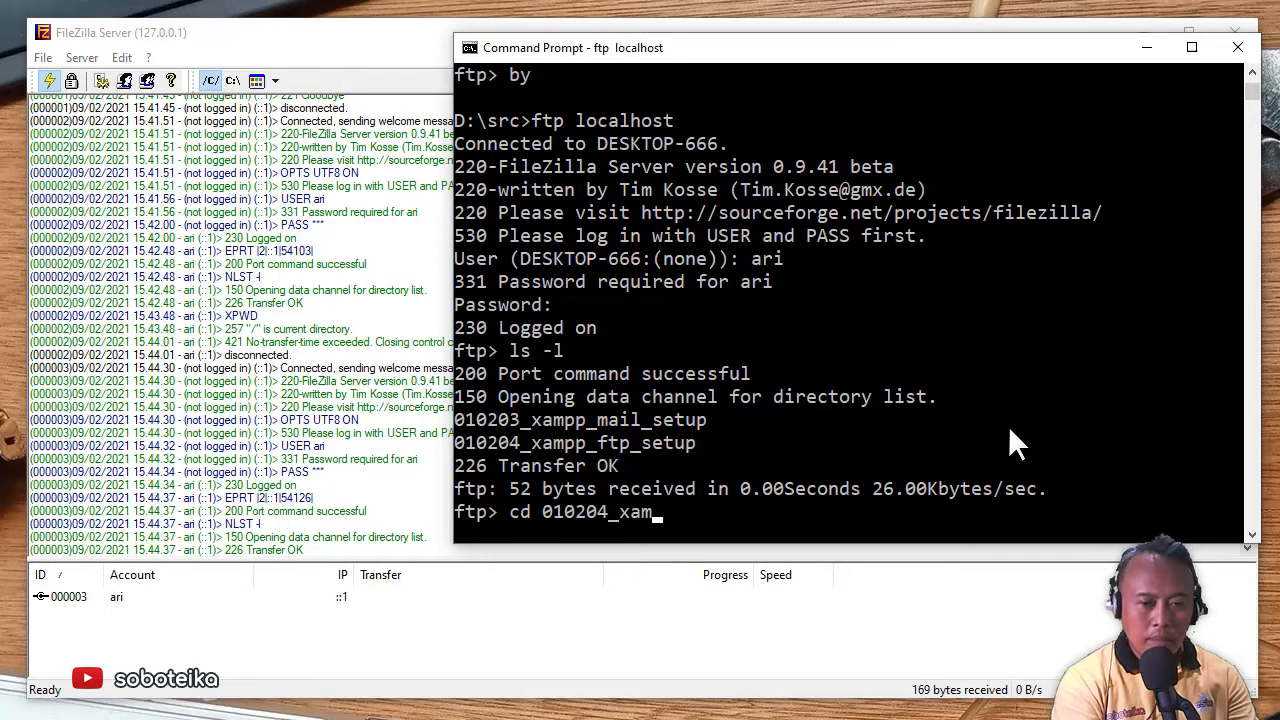
{"action": "type", "text": "pp_"}
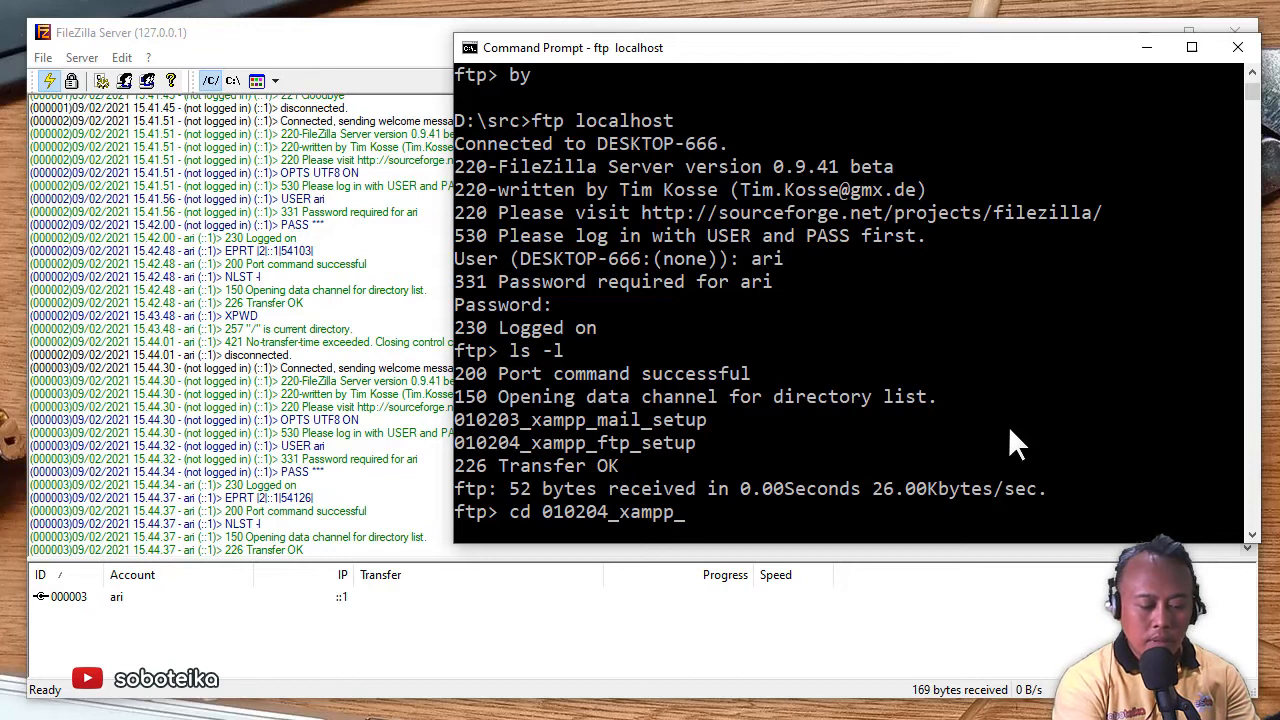
{"action": "type", "text": "ftp"}
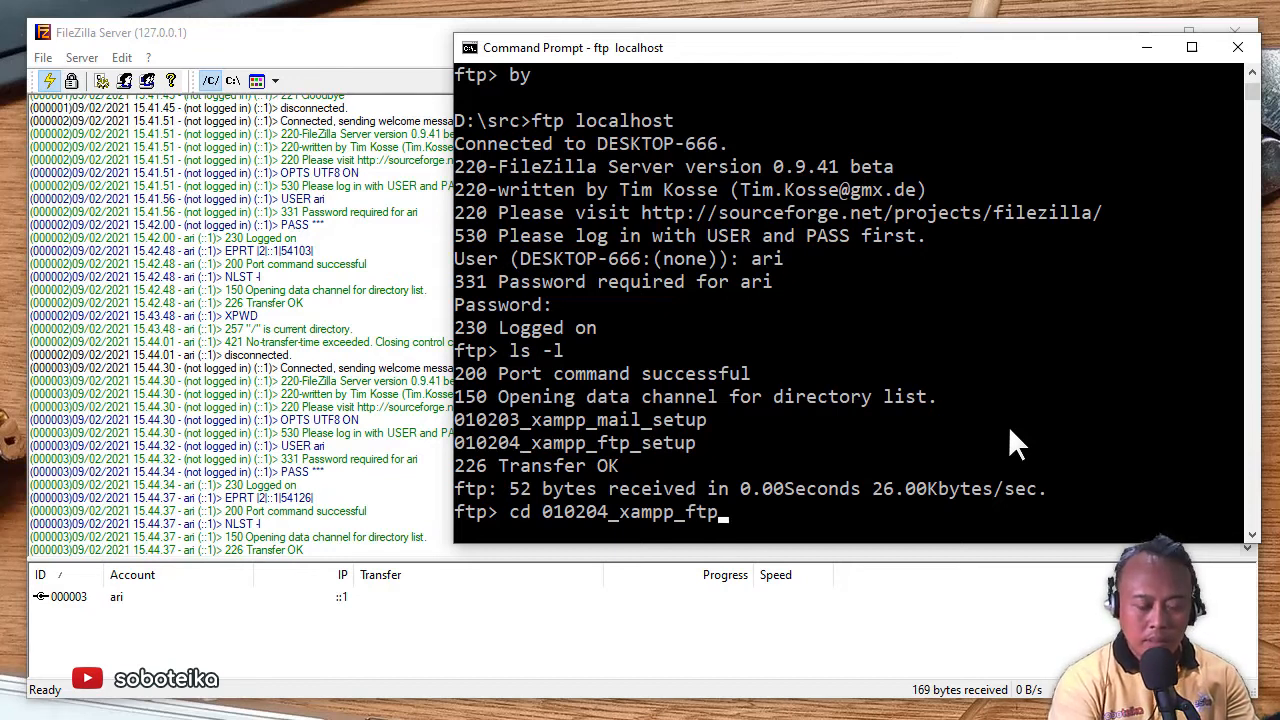
{"action": "type", "text": "_setup"}
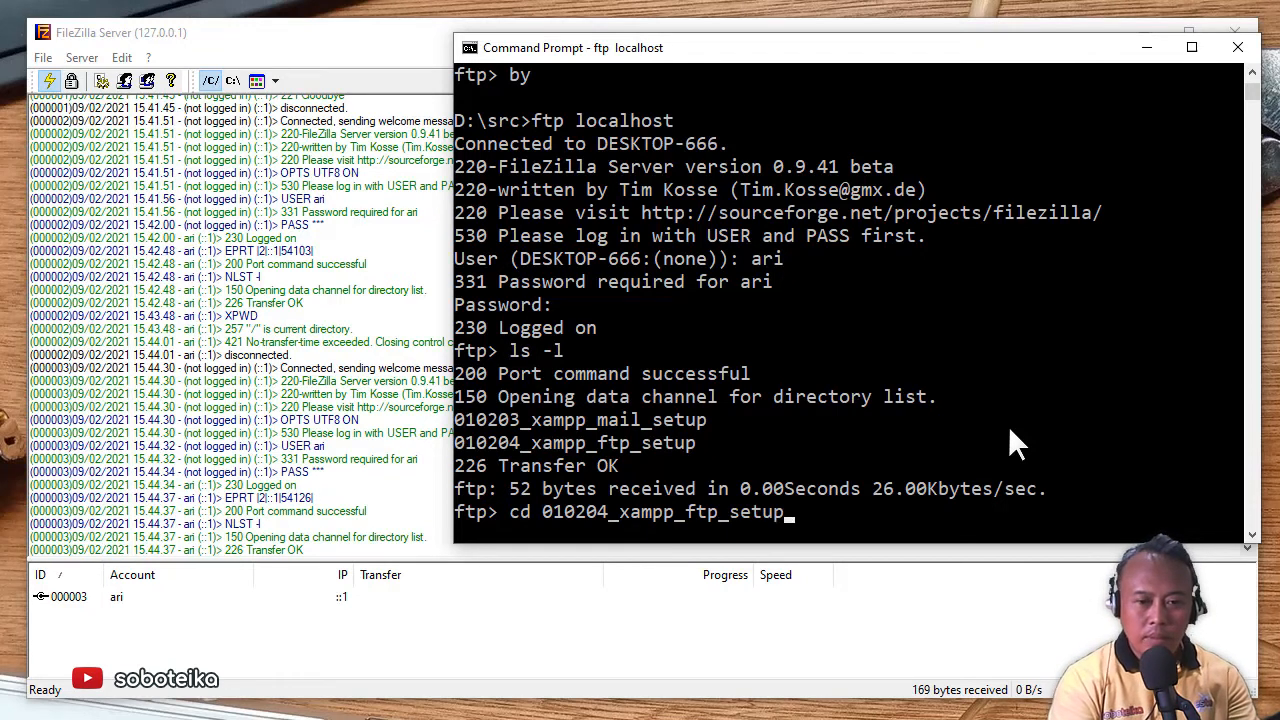
{"action": "key", "text": "Return"}
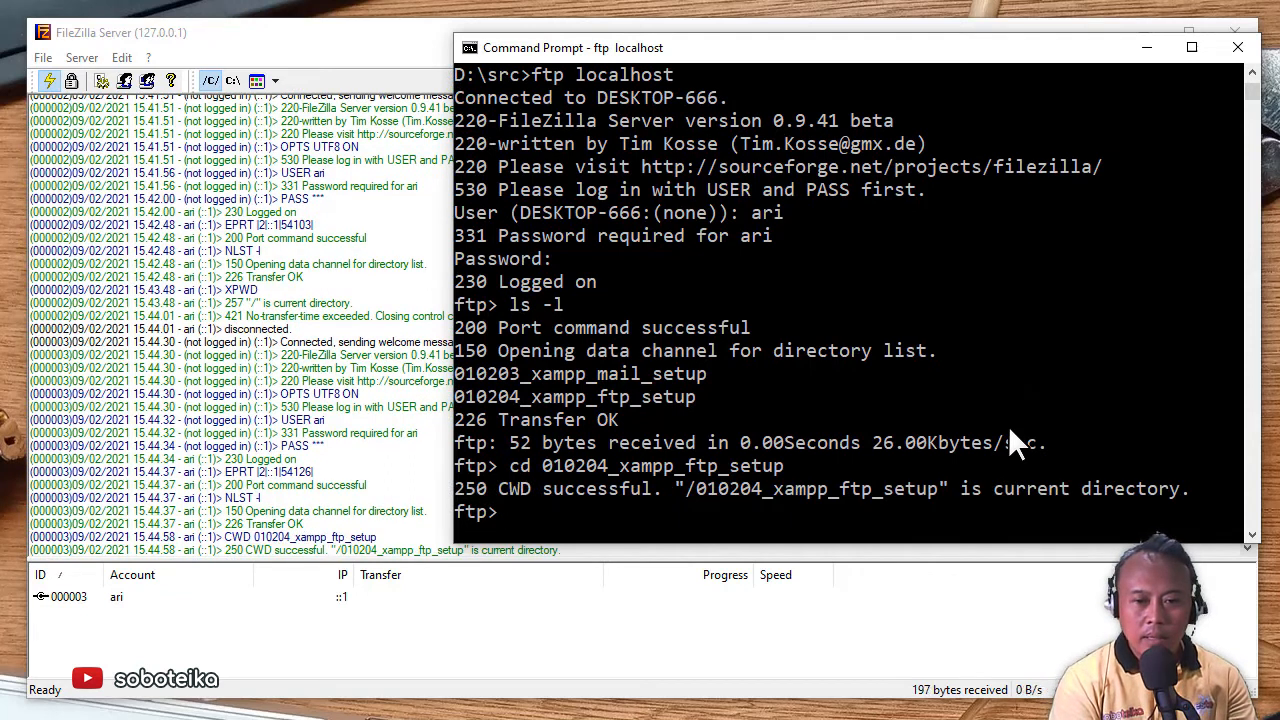
{"action": "type", "text": "ls -l"}
{"action": "key", "text": "Return"}
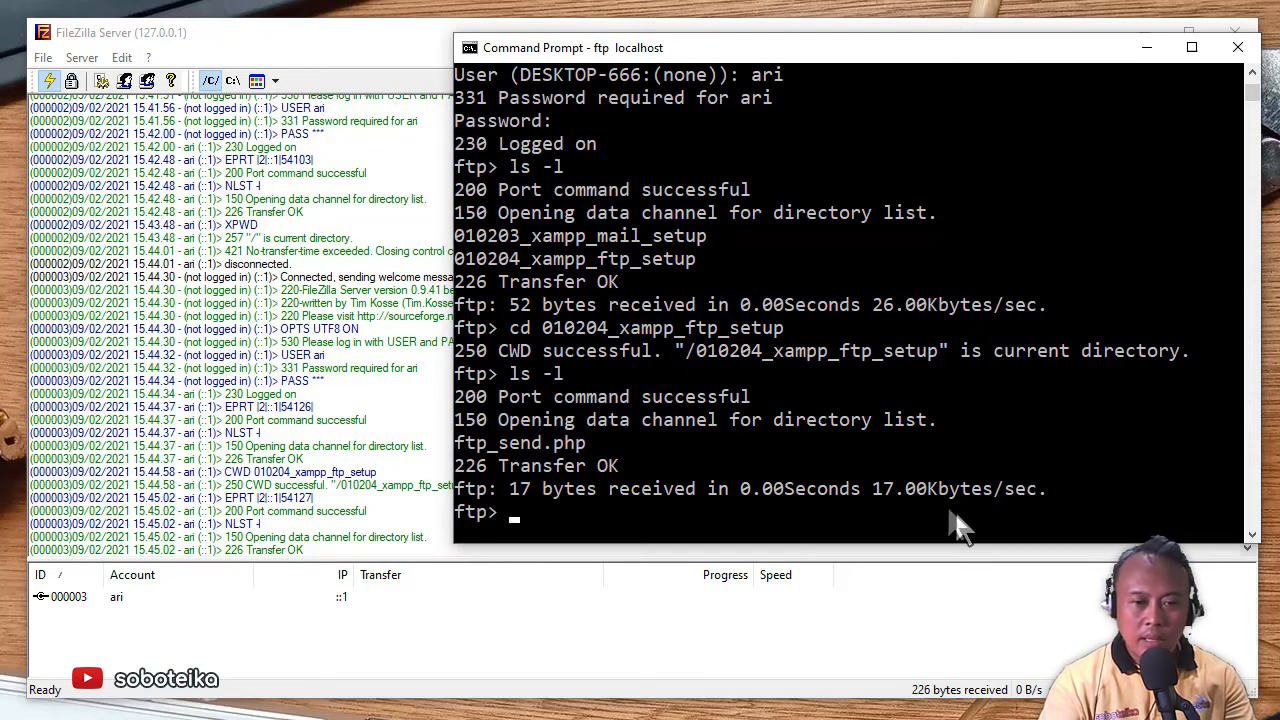
- List the remote folder again, then shrink the D:\src Explorer window up-left and move the console down-right
{"action": "type", "text": "ls"}
{"action": "key", "text": "Return"}
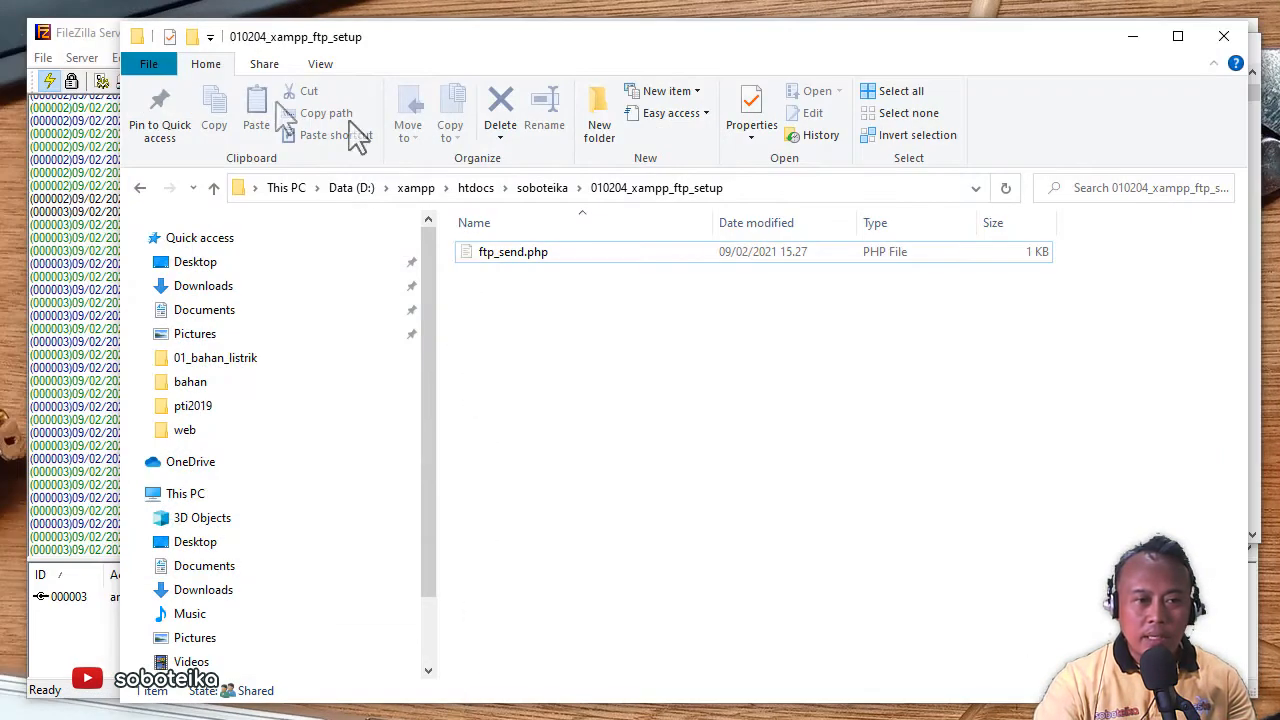
{"action": "left_click_drag", "start_coordinate": [125, 30], "coordinate": [226, 178]}
{"action": "left_click_drag", "start_coordinate": [595, 198], "coordinate": [470, 100]}
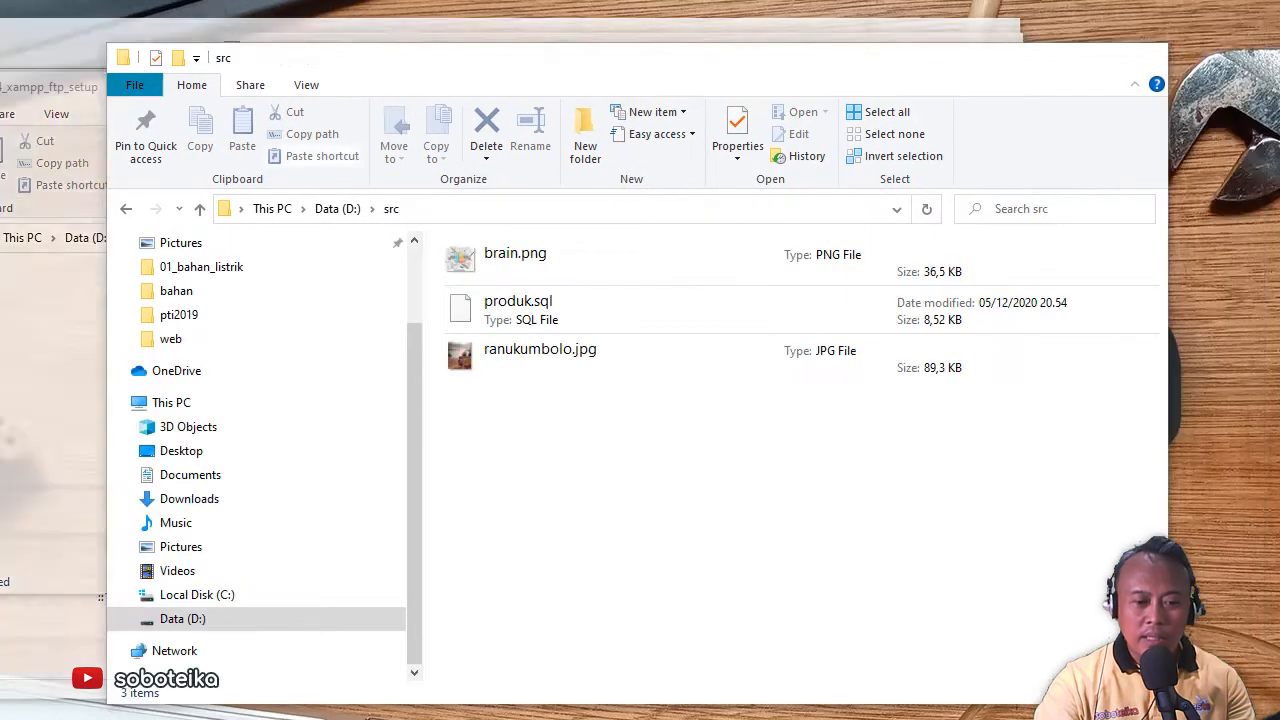
{"action": "left_click_drag", "start_coordinate": [620, 86], "coordinate": [571, 63]}
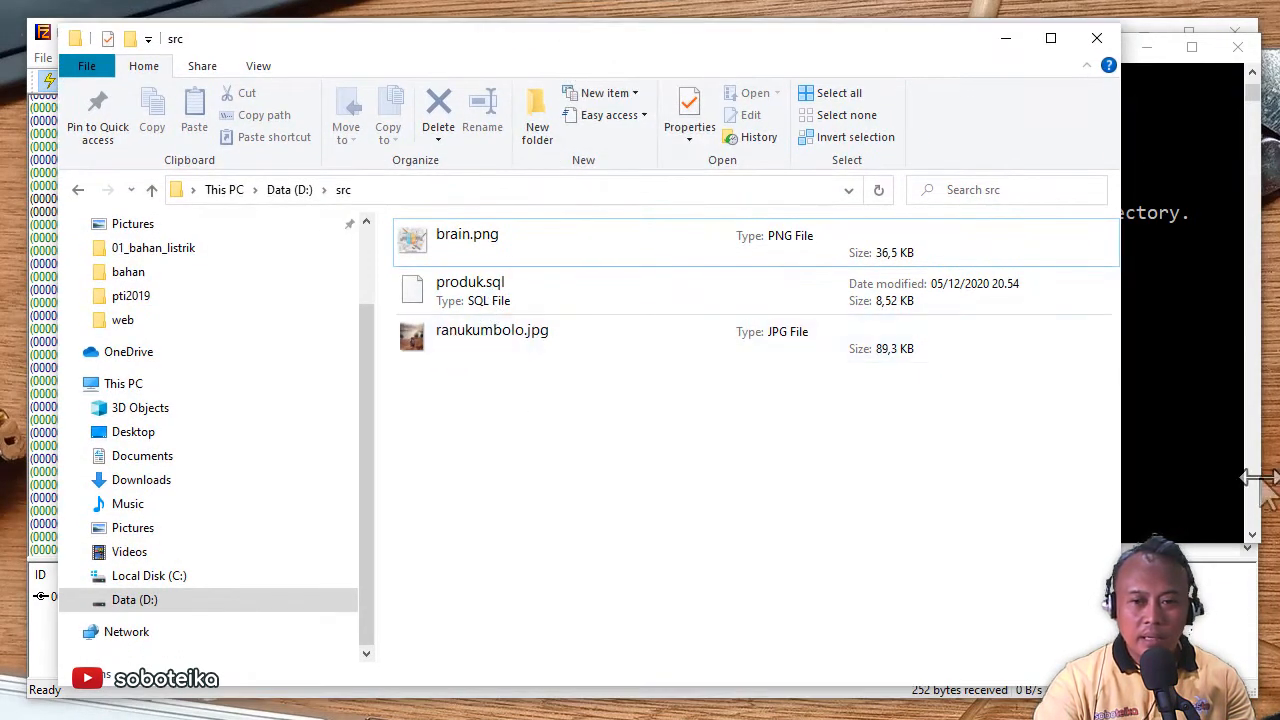
{"action": "left_click", "coordinate": [1203, 483]}
{"action": "left_click_drag", "start_coordinate": [829, 51], "coordinate": [818, 135]}
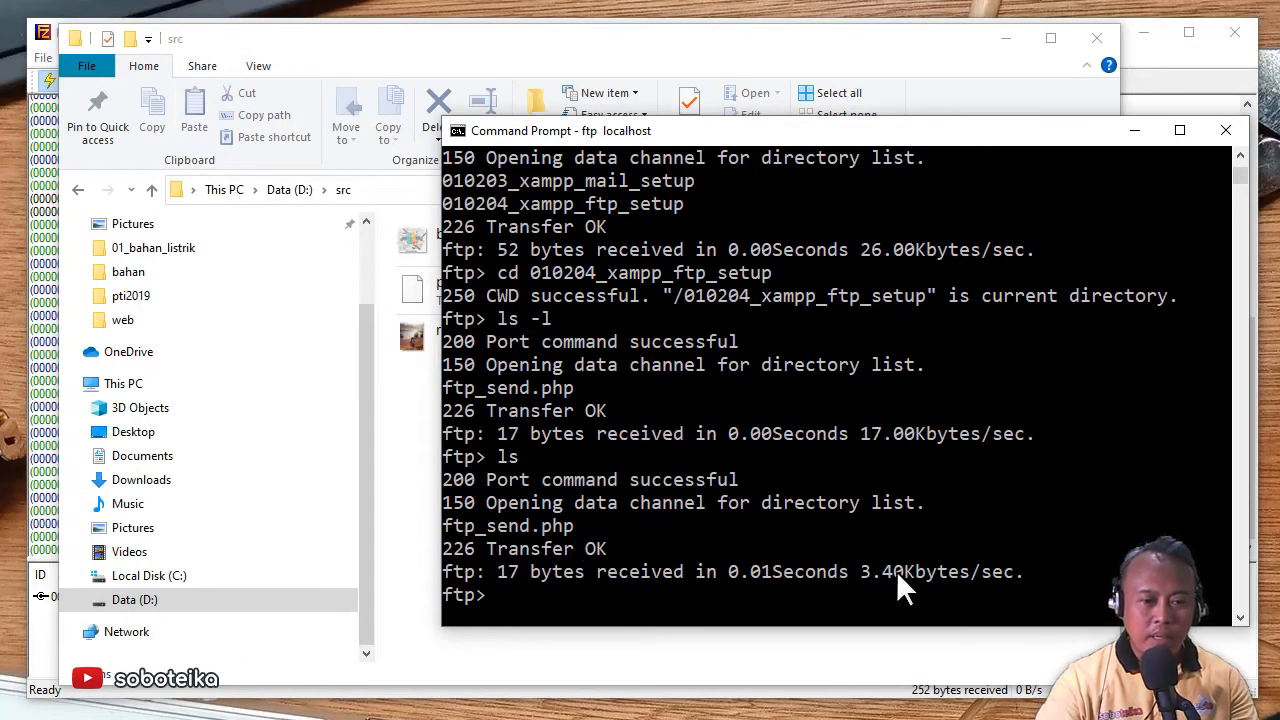
- Download ftp_send.php with get into D:\src (348 bytes) and bring up the src folder
{"action": "type", "text": "get "}
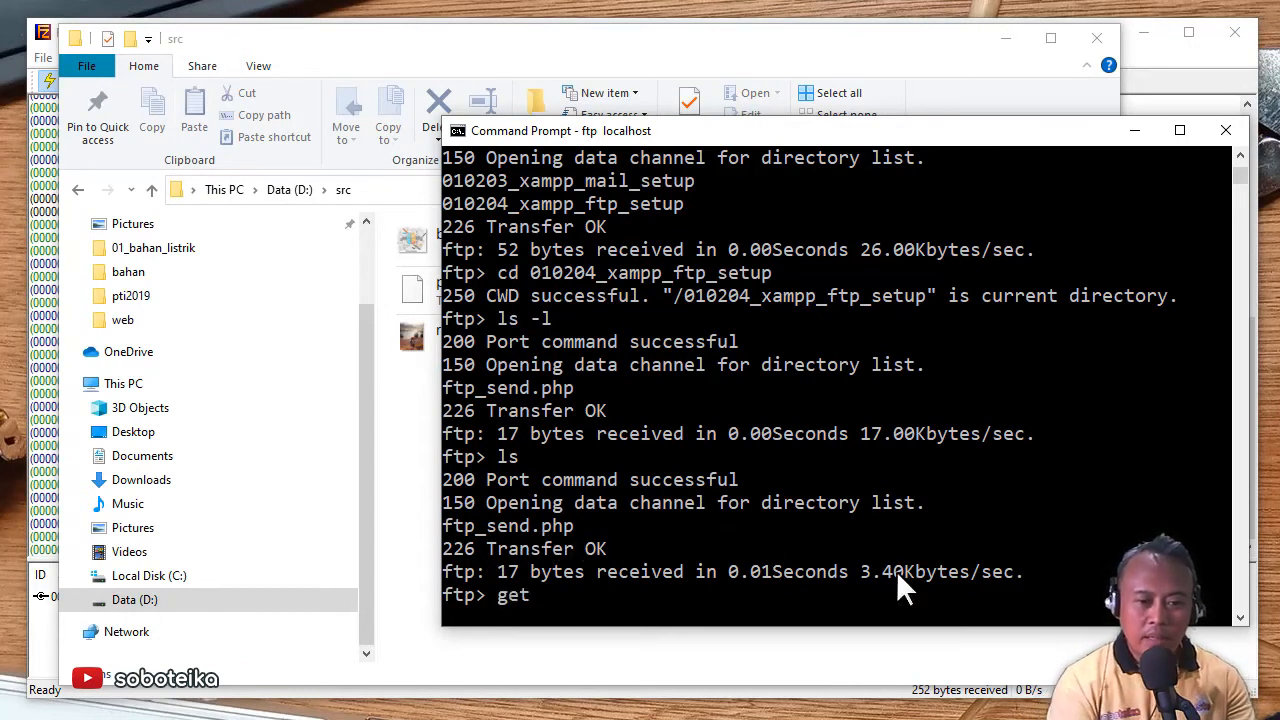
{"action": "type", "text": "ftp"}
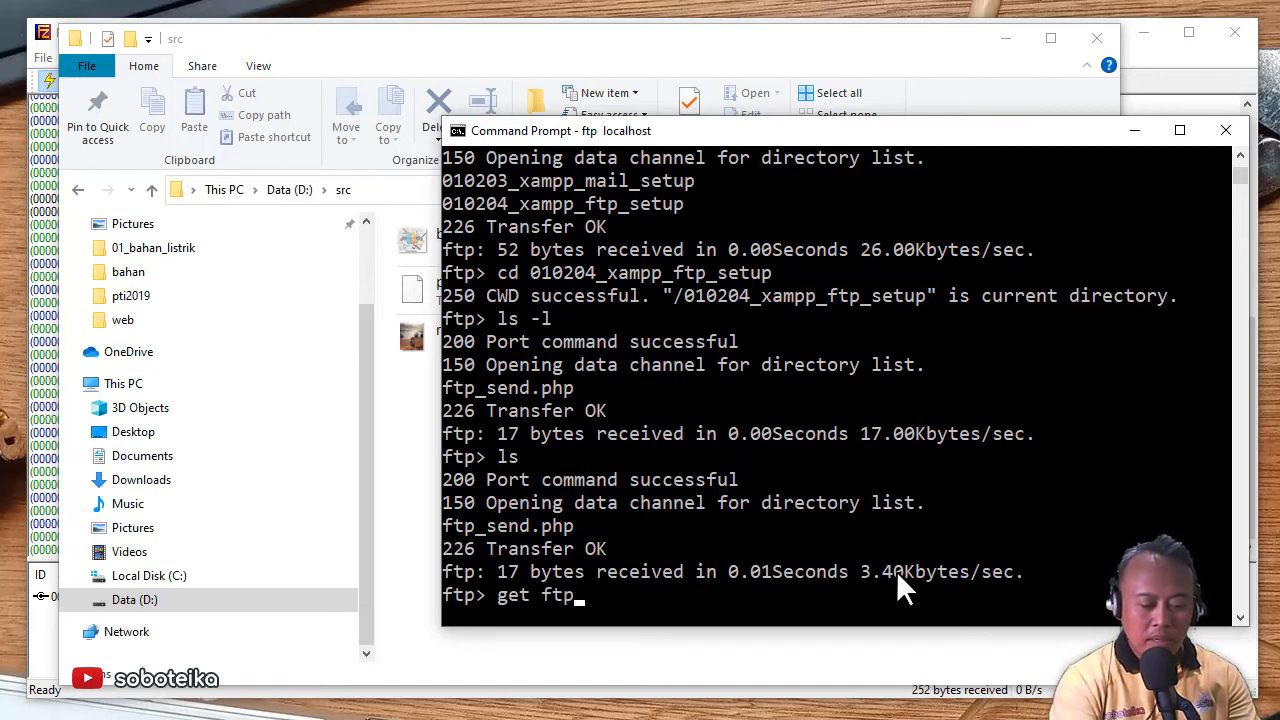
{"action": "type", "text": "_send"}
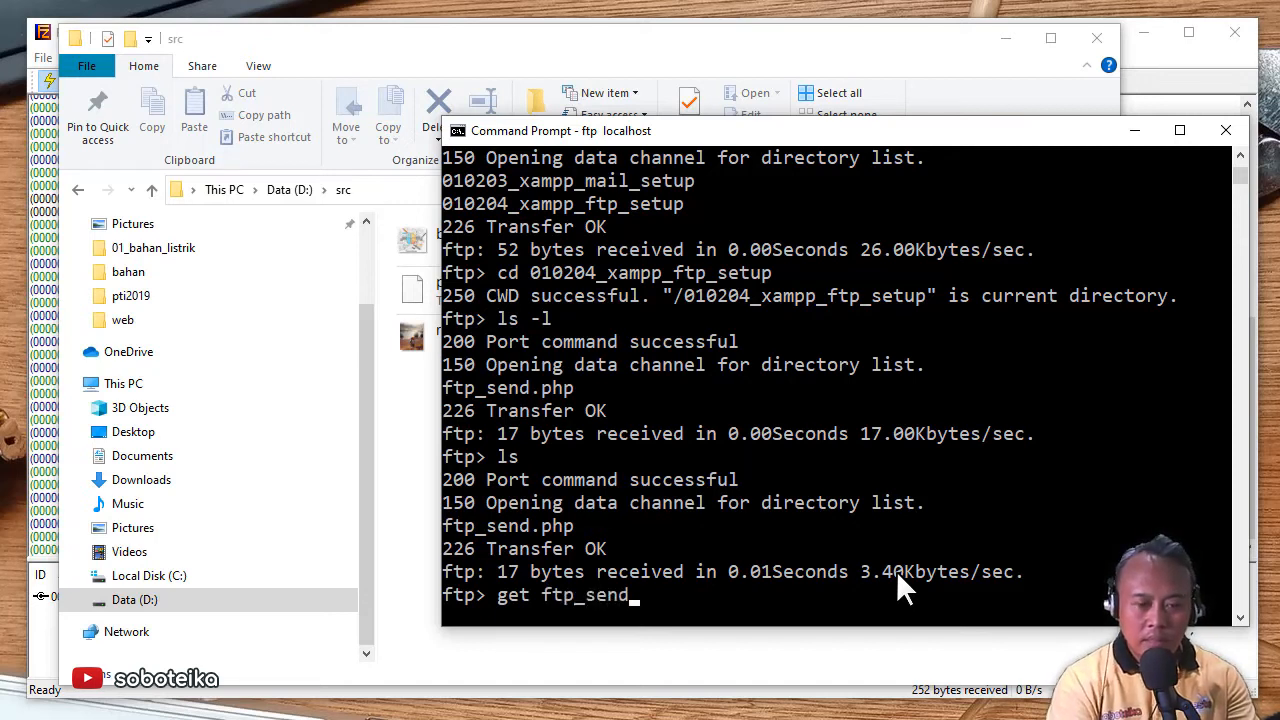
{"action": "type", "text": ".php"}
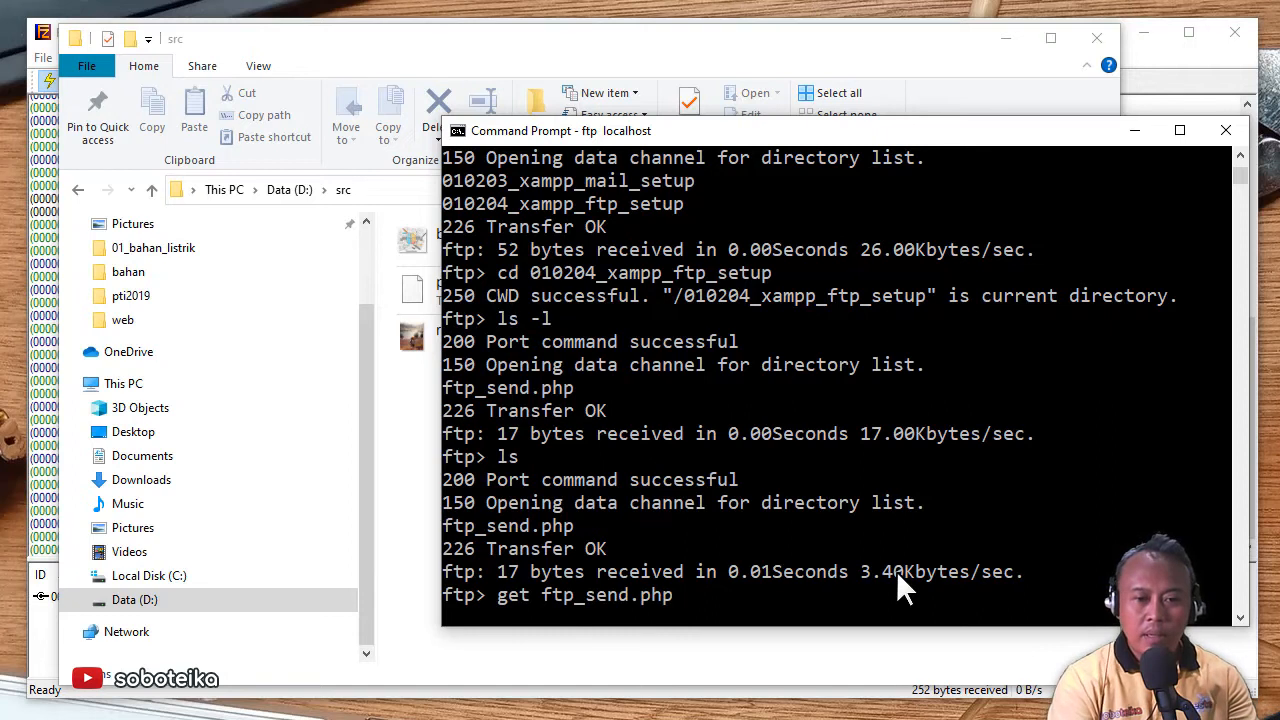
{"action": "key", "text": "Return"}
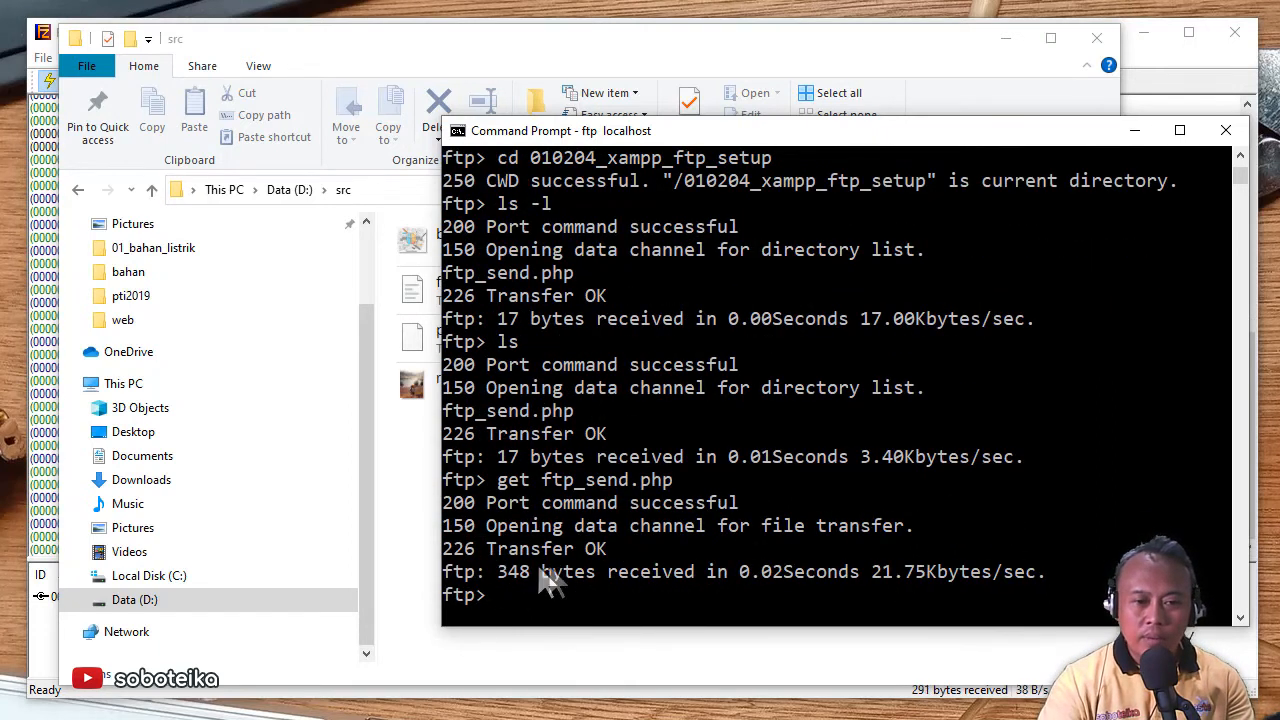
{"action": "left_click", "coordinate": [409, 542]}
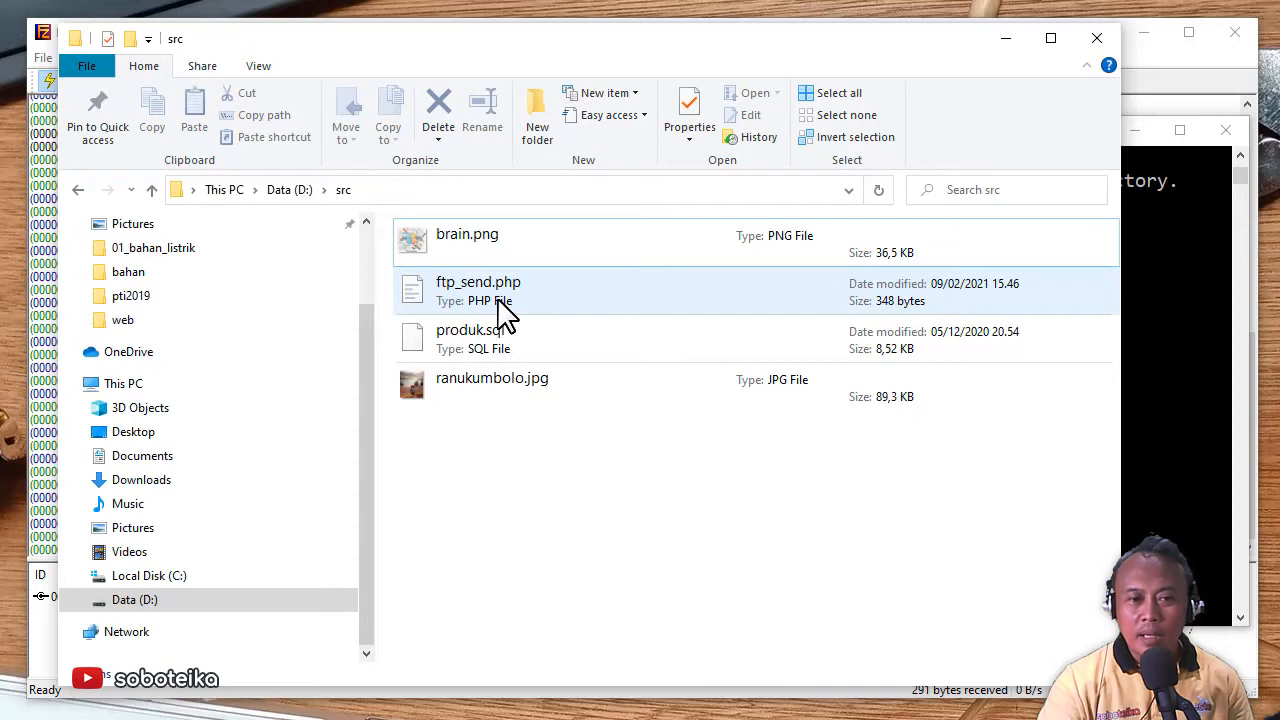
- Switch between the ftp console and D:\src to confirm ftp_send.php arrived at 348 bytes
{"action": "left_click", "coordinate": [1207, 376]}
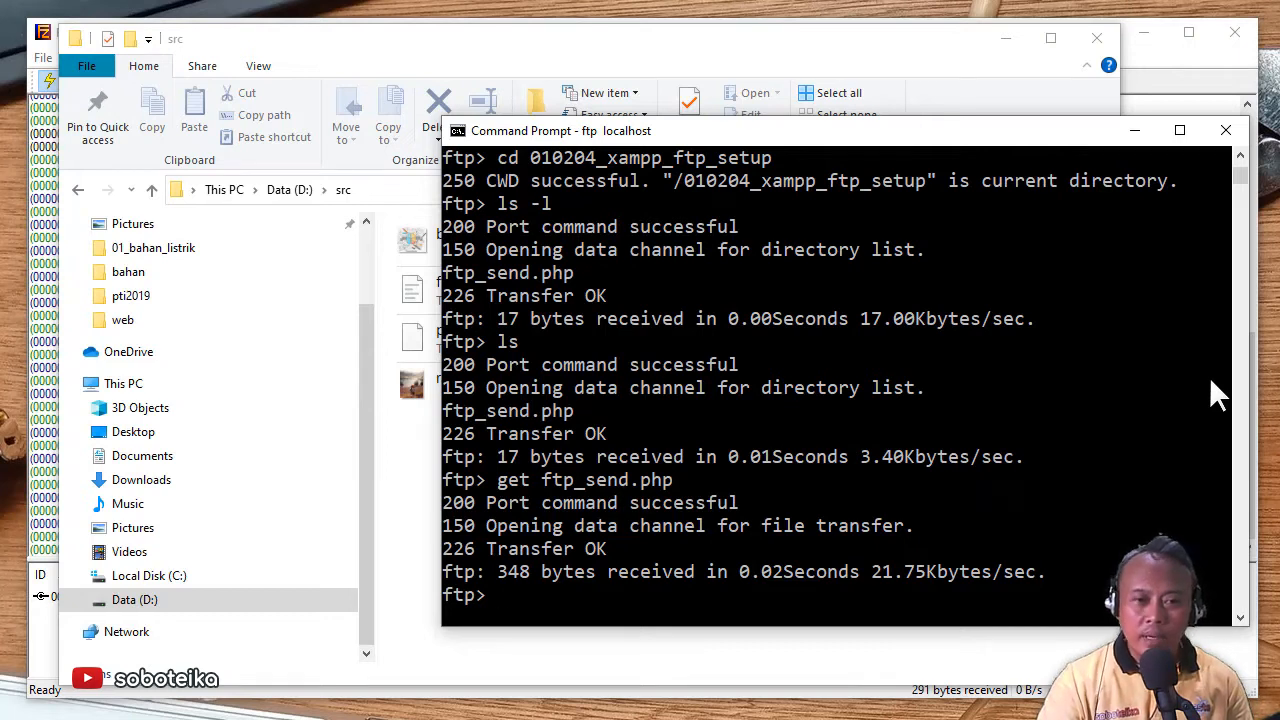
{"action": "left_click", "coordinate": [408, 468]}
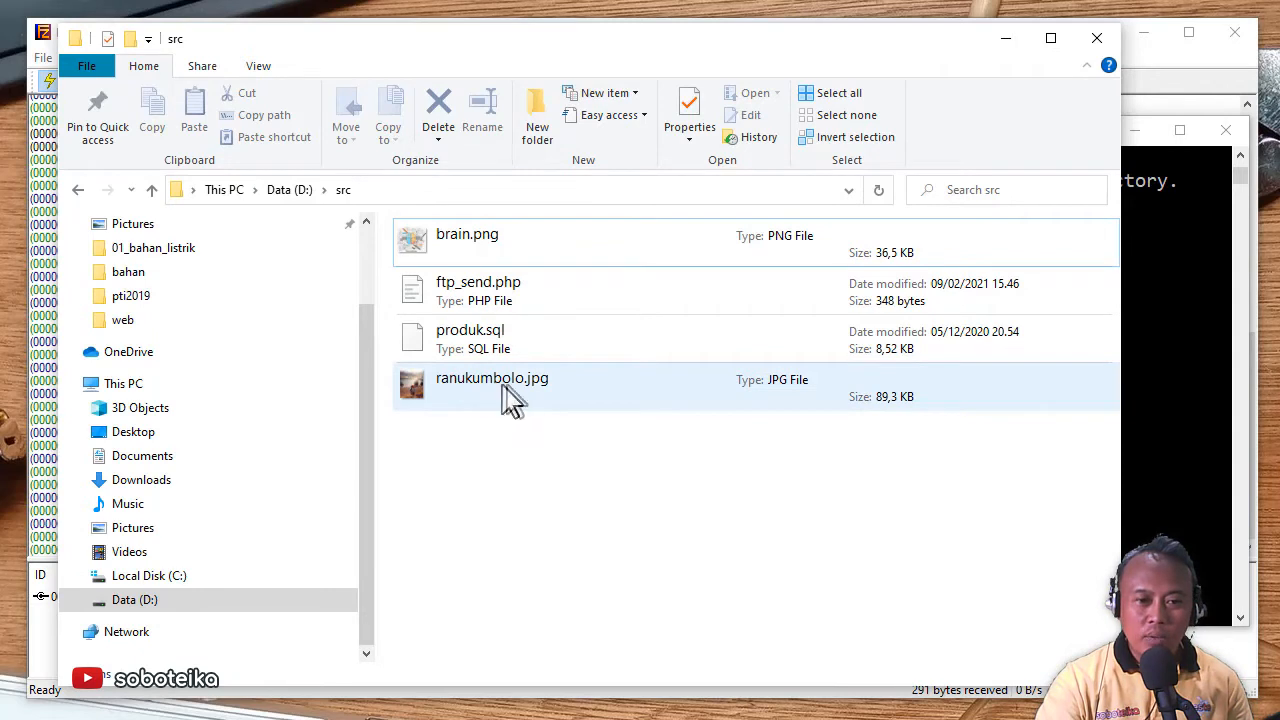
- Move the src window aside and take the 010204_xampp_ftp_setup window up to soboteika
{"action": "left_click", "coordinate": [1193, 410]}
{"action": "left_click", "coordinate": [487, 46]}
{"action": "left_click_drag", "start_coordinate": [487, 60], "coordinate": [527, 219]}
{"action": "left_click", "coordinate": [400, 106]}
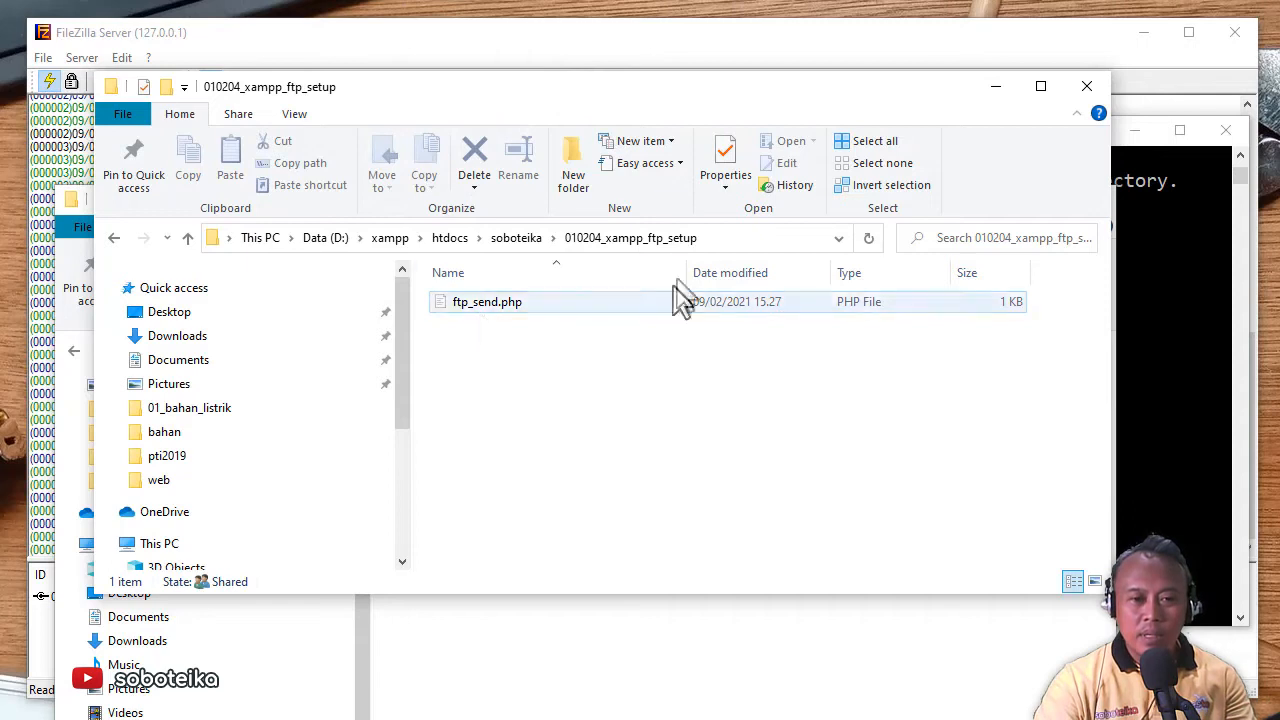
{"action": "left_click", "coordinate": [524, 238]}
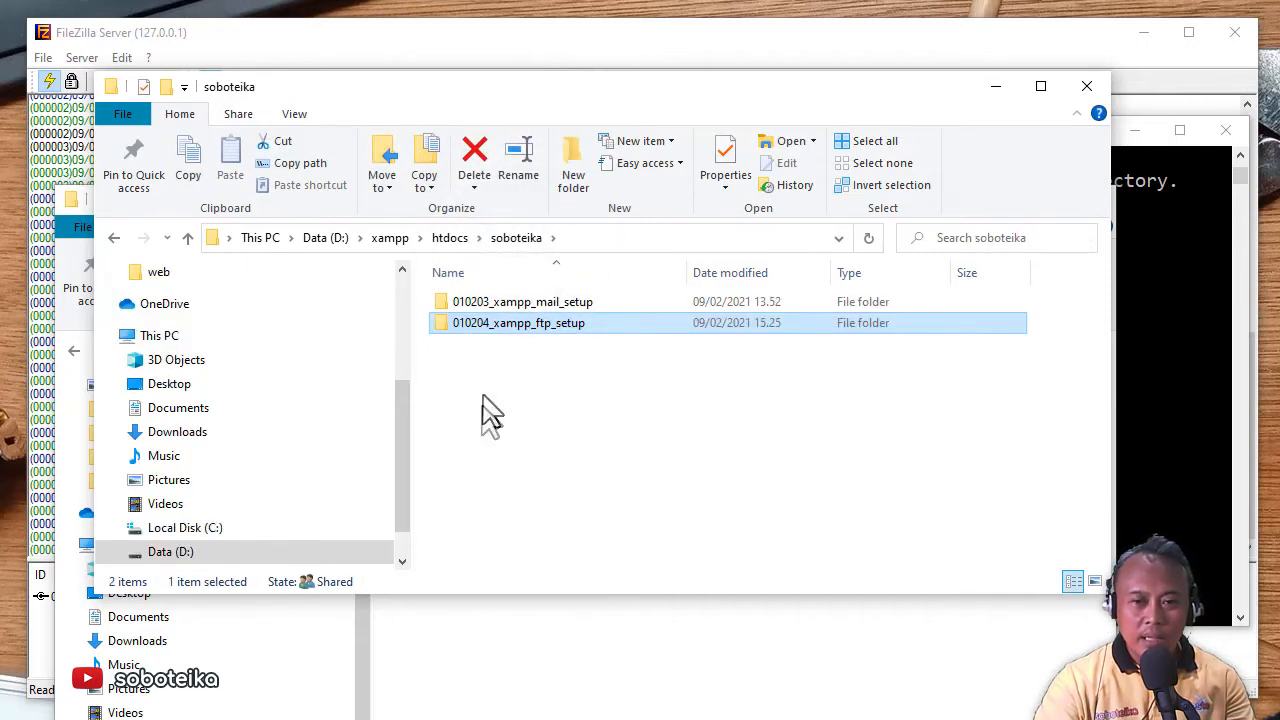
- Minimize the src Explorer window and refocus the ftp prompt in the console
{"action": "left_click", "coordinate": [537, 685]}
{"action": "left_click", "coordinate": [1000, 201]}
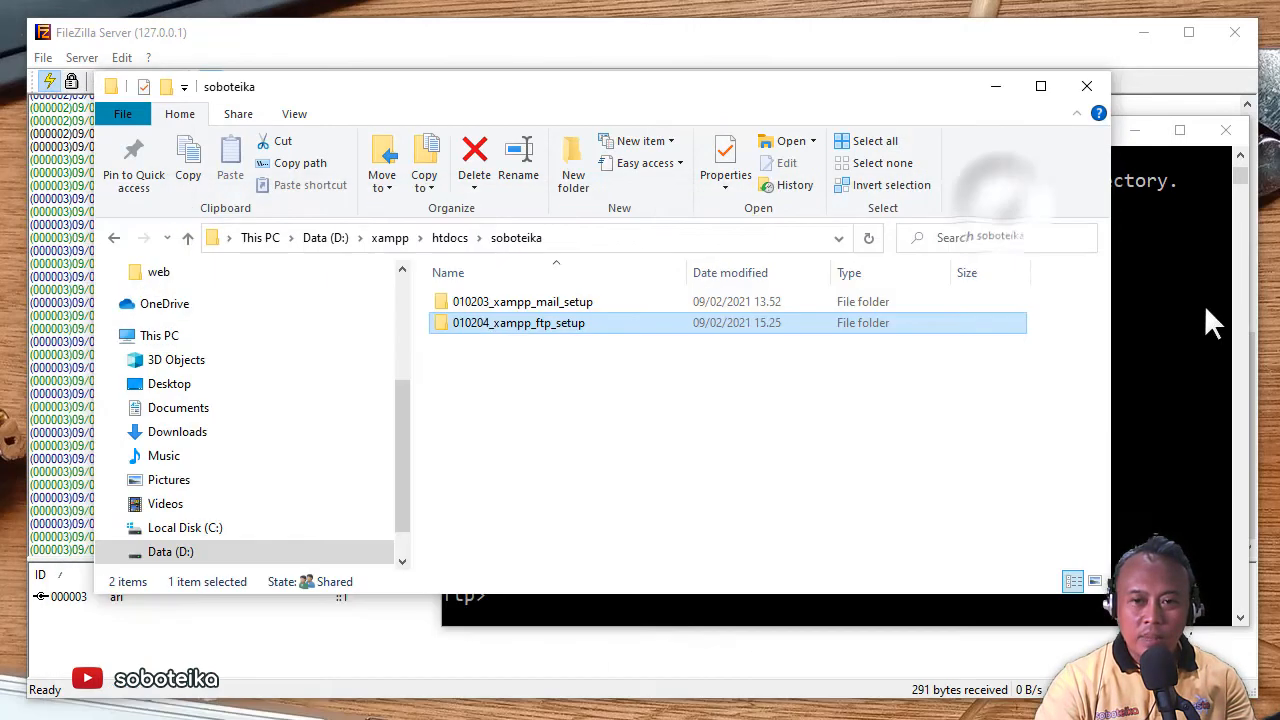
{"action": "left_click", "coordinate": [1205, 309]}
{"action": "left_click", "coordinate": [695, 589]}
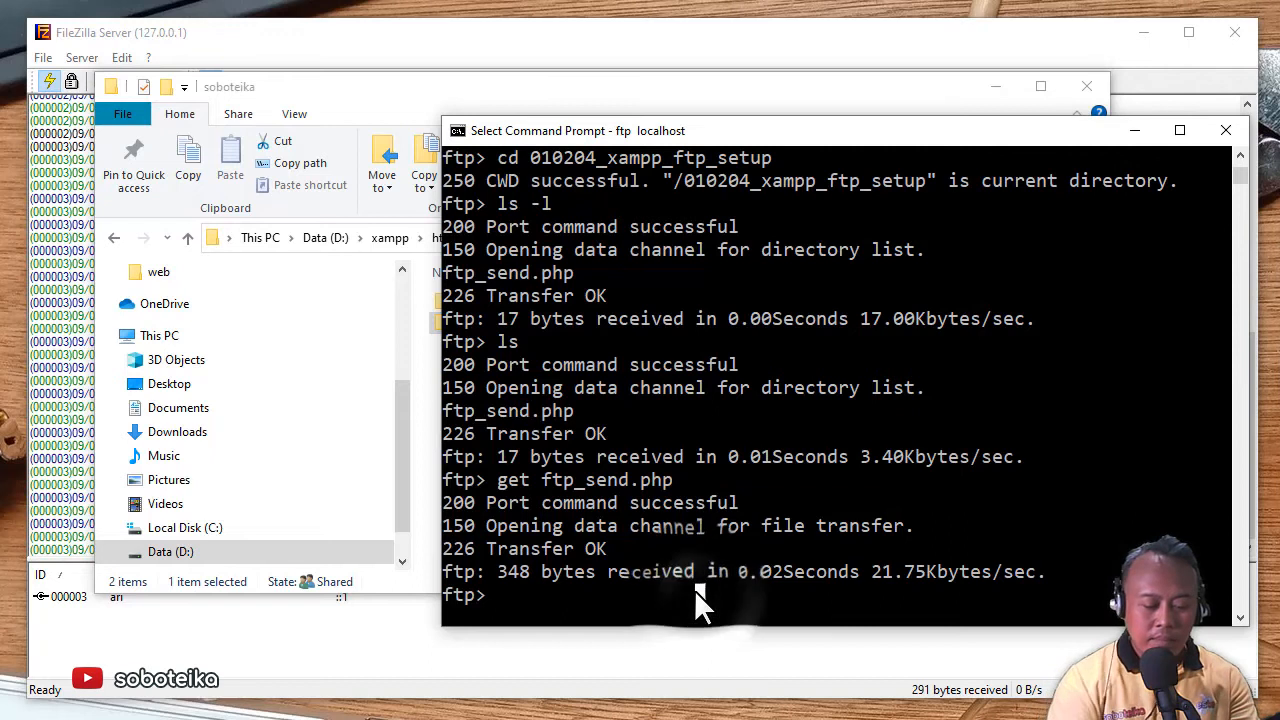
- Upload ranukumbolo.jpg with put ranukumbolo.jpg, sending 91444 bytes to the server
{"action": "type", "text": "put"}
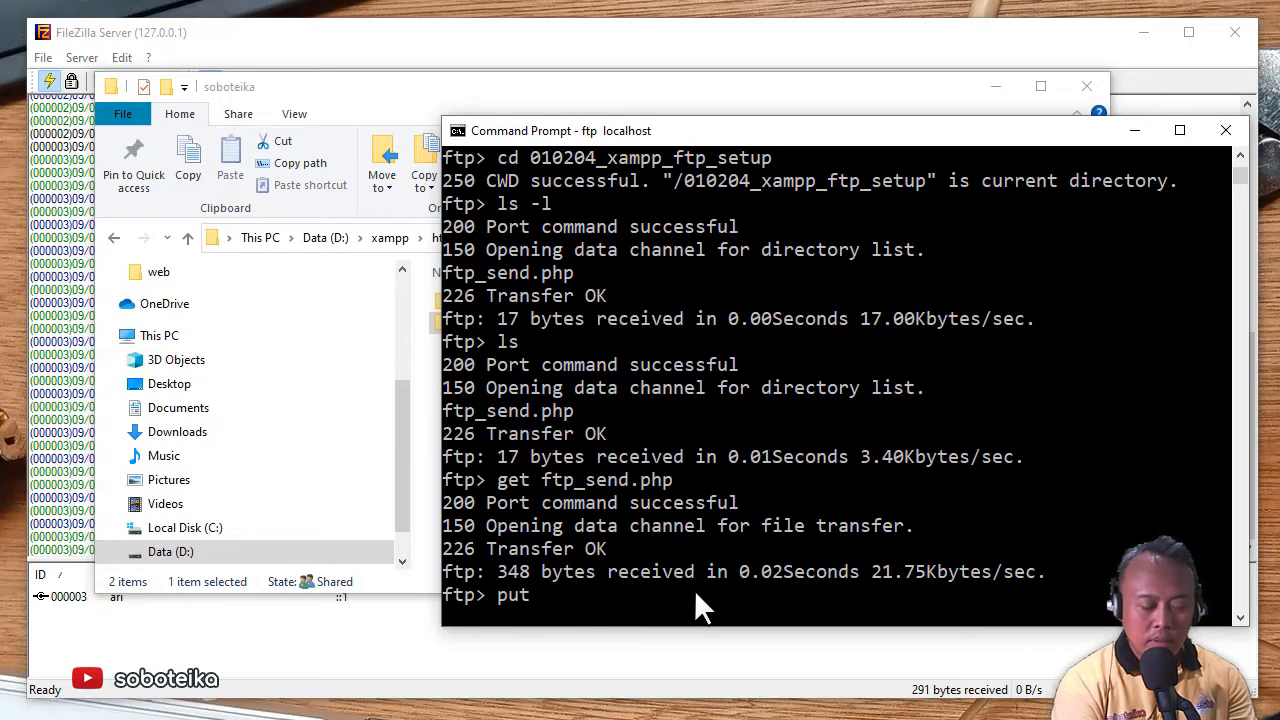
{"action": "type", "text": "ranu"}
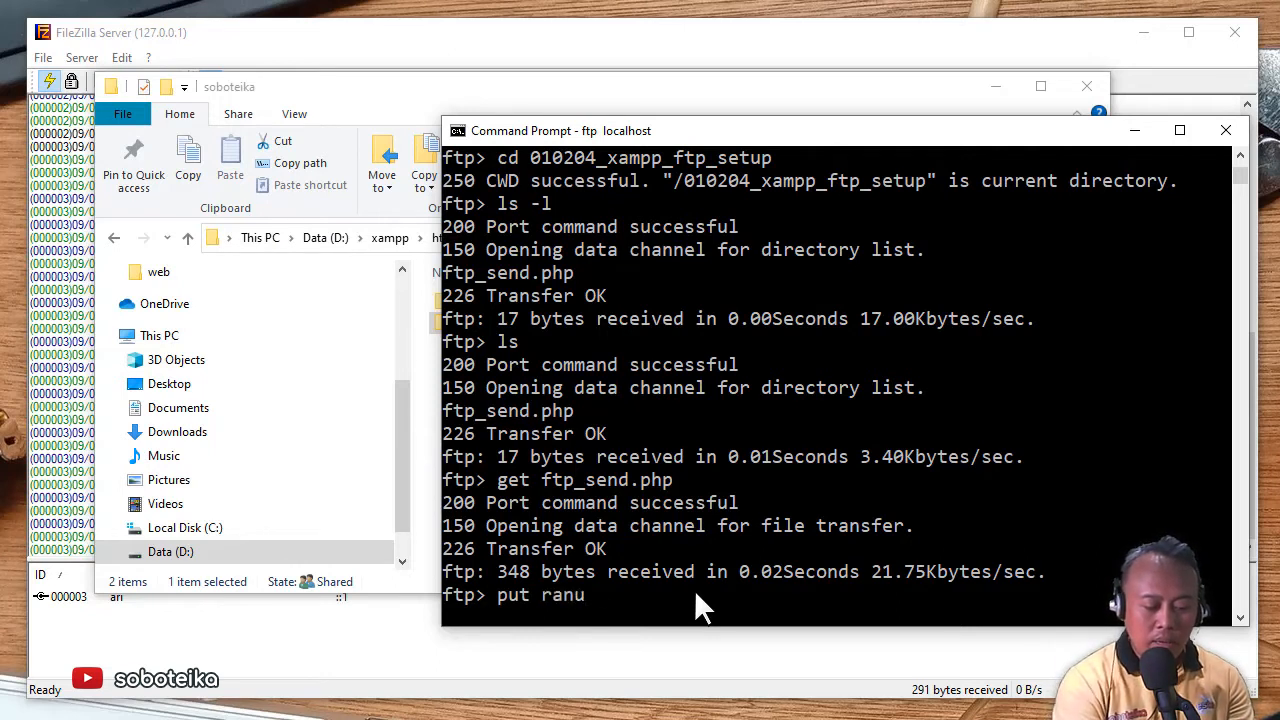
{"action": "type", "text": "kumbolo"}
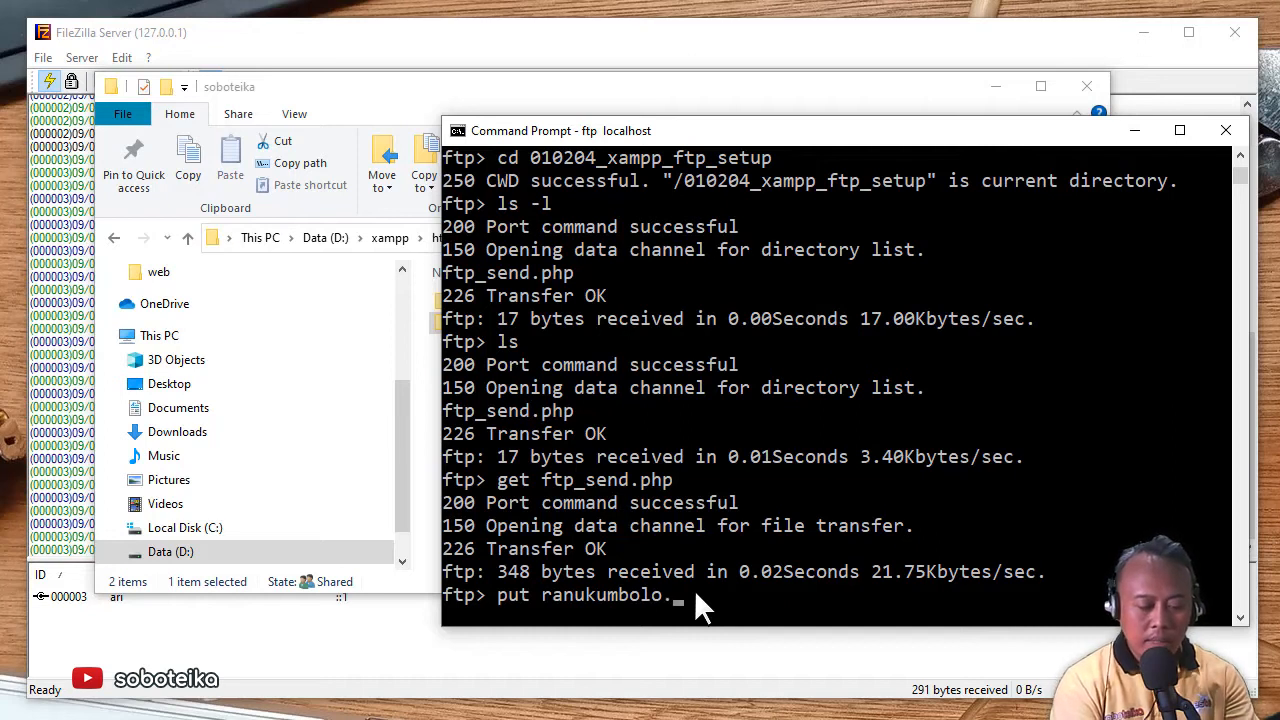
{"action": "type", "text": ".jp"}
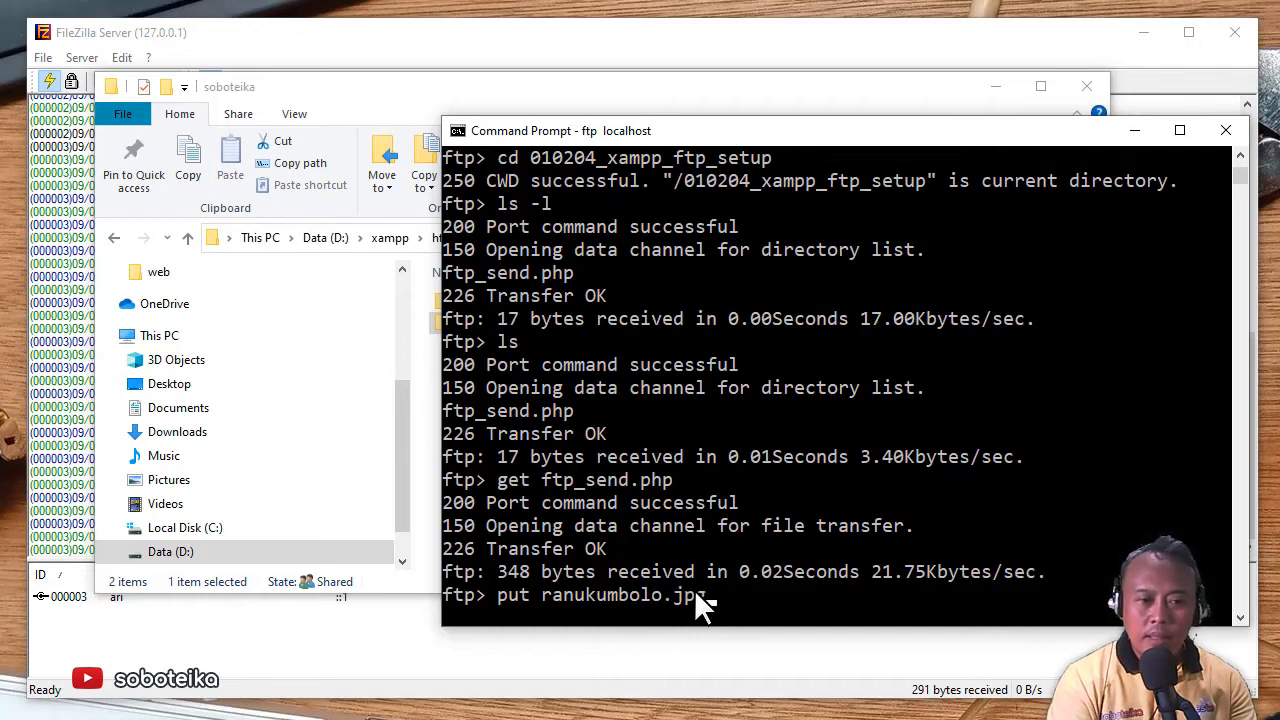
{"action": "type", "text": "g"}
{"action": "key", "text": "Return"}
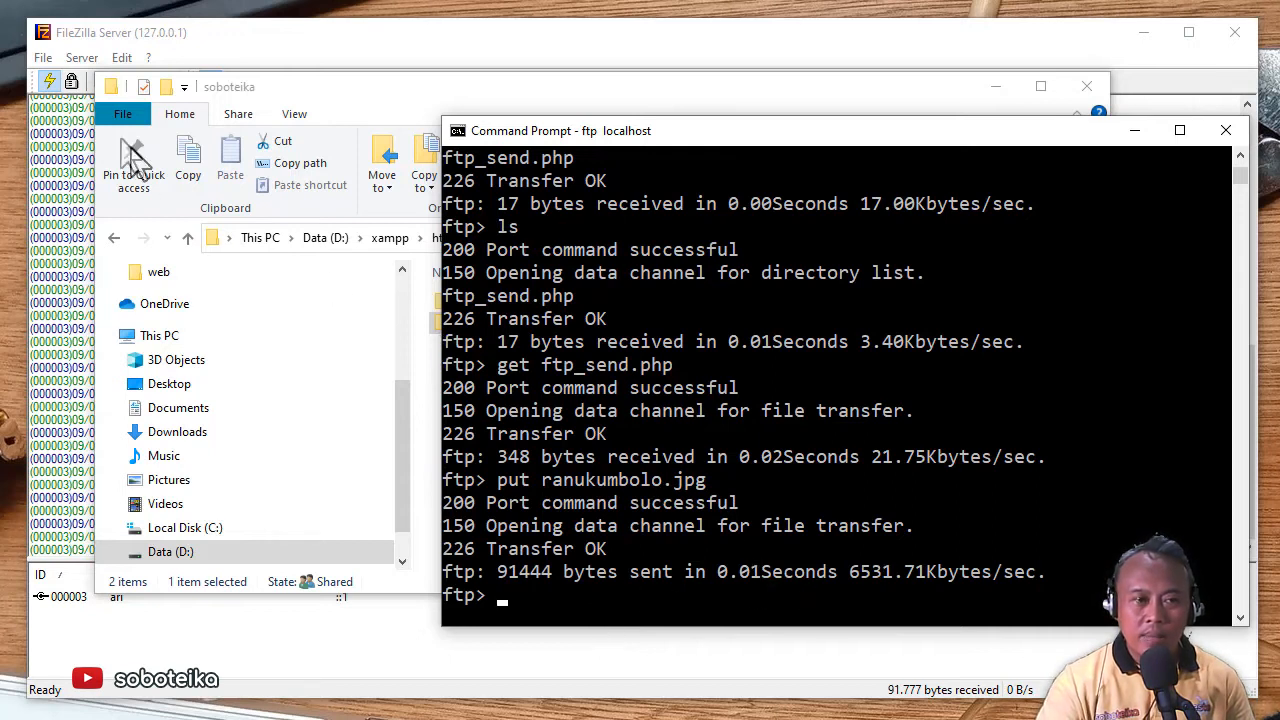
- Open 010204_xampp_ftp_setup in Explorer to verify ranukumbolo.jpg (89,3 KB) beside ftp_send.php, then return to the console
{"action": "left_click", "coordinate": [296, 102]}
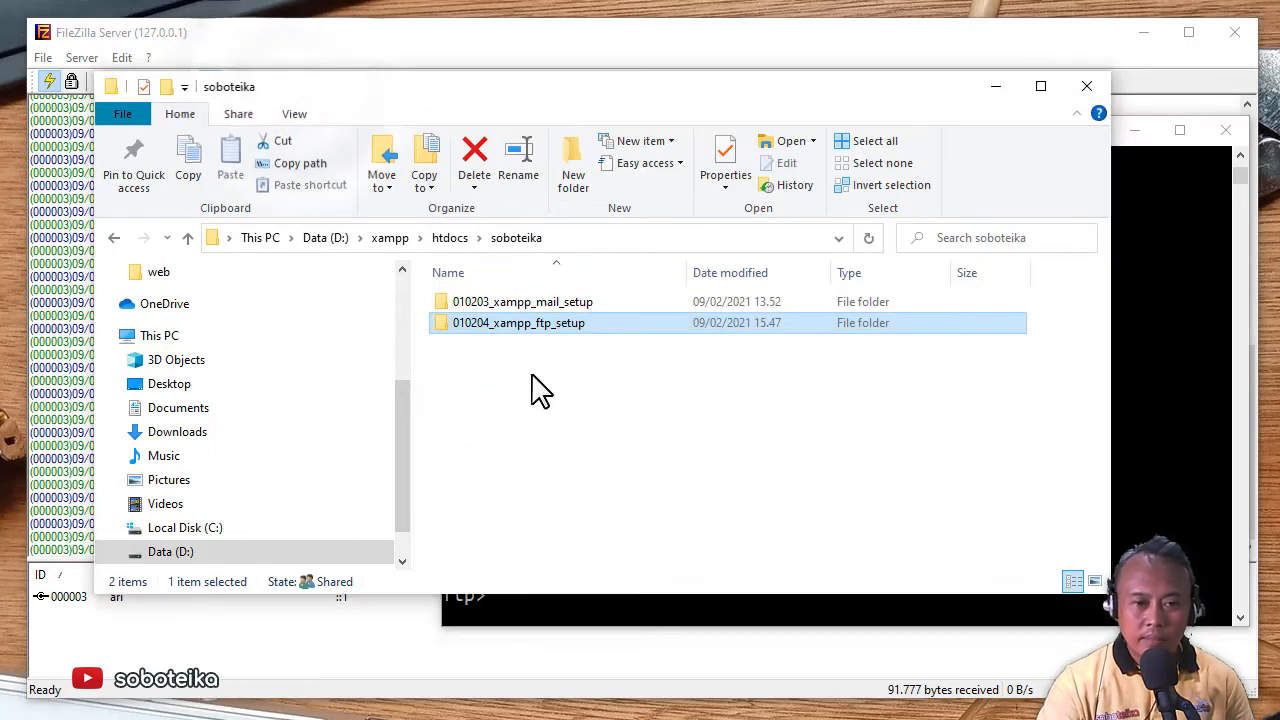
{"action": "double_click", "coordinate": [540, 322]}
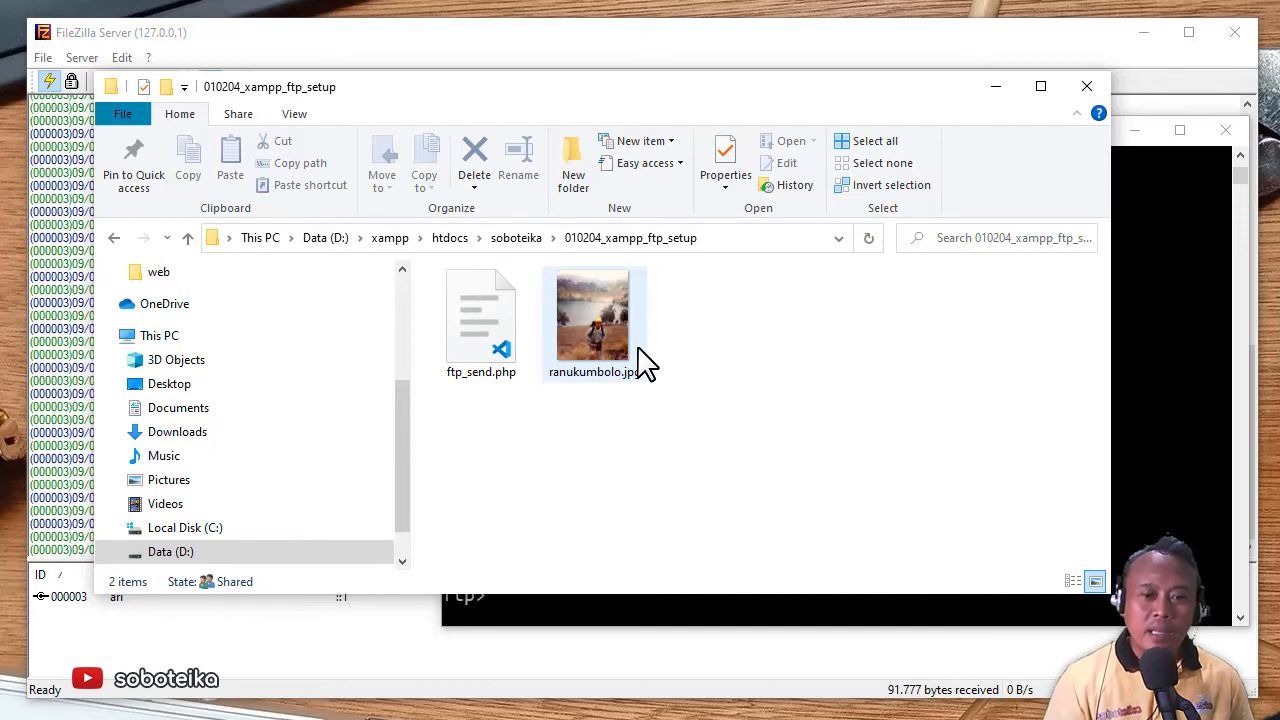
{"action": "left_click", "coordinate": [1175, 295]}
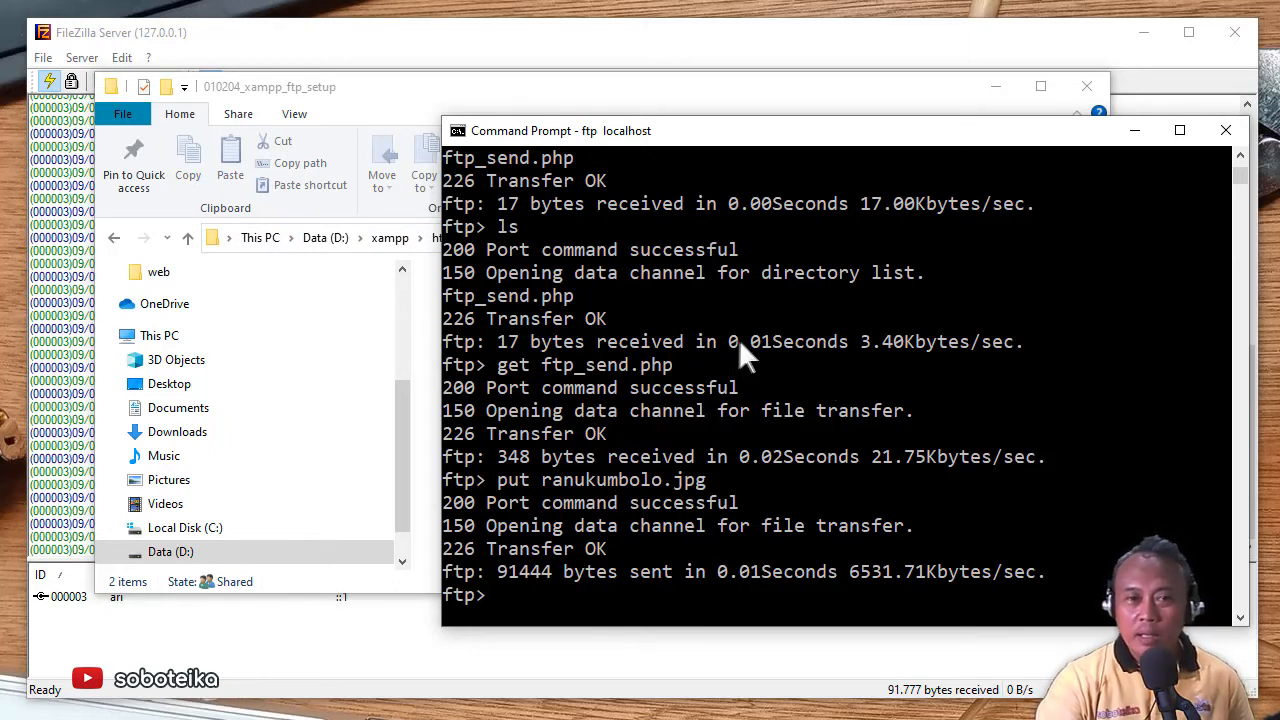
- Nudge the console and folder windows upward, then switch to the FileZilla Server log showing STOR ranukumbolo.jpg
{"action": "left_click_drag", "start_coordinate": [772, 129], "coordinate": [763, 86]}
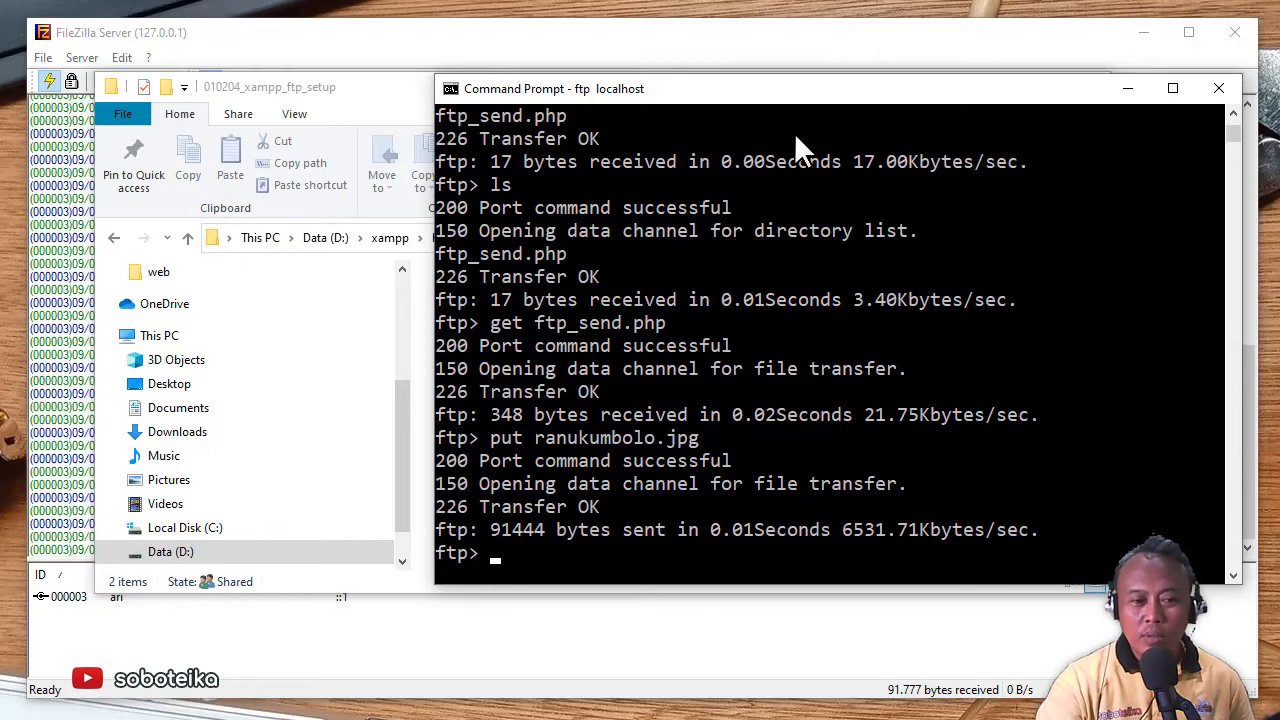
{"action": "left_click_drag", "start_coordinate": [390, 94], "coordinate": [388, 71]}
{"action": "left_click", "coordinate": [1174, 376]}
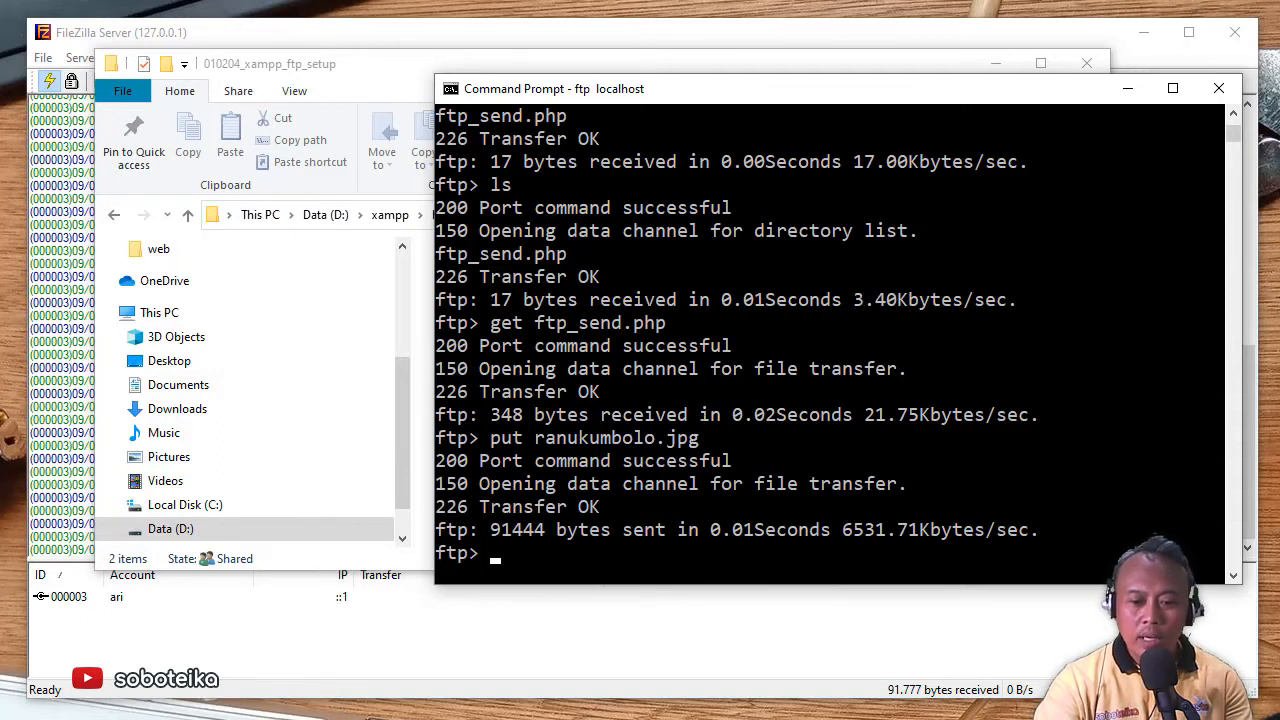
{"action": "key", "text": "alt+Tab"}
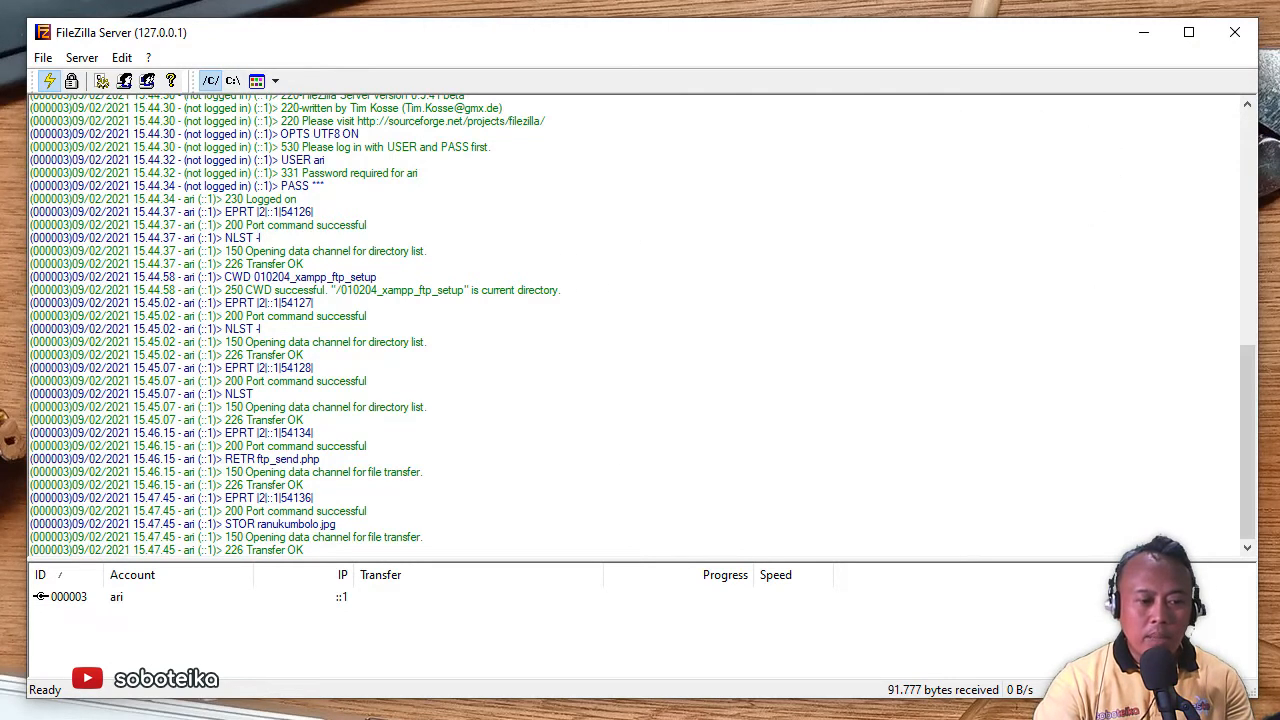
- Launch FileZilla Client from Windows search and shift its window slightly left
{"action": "key", "text": "super"}
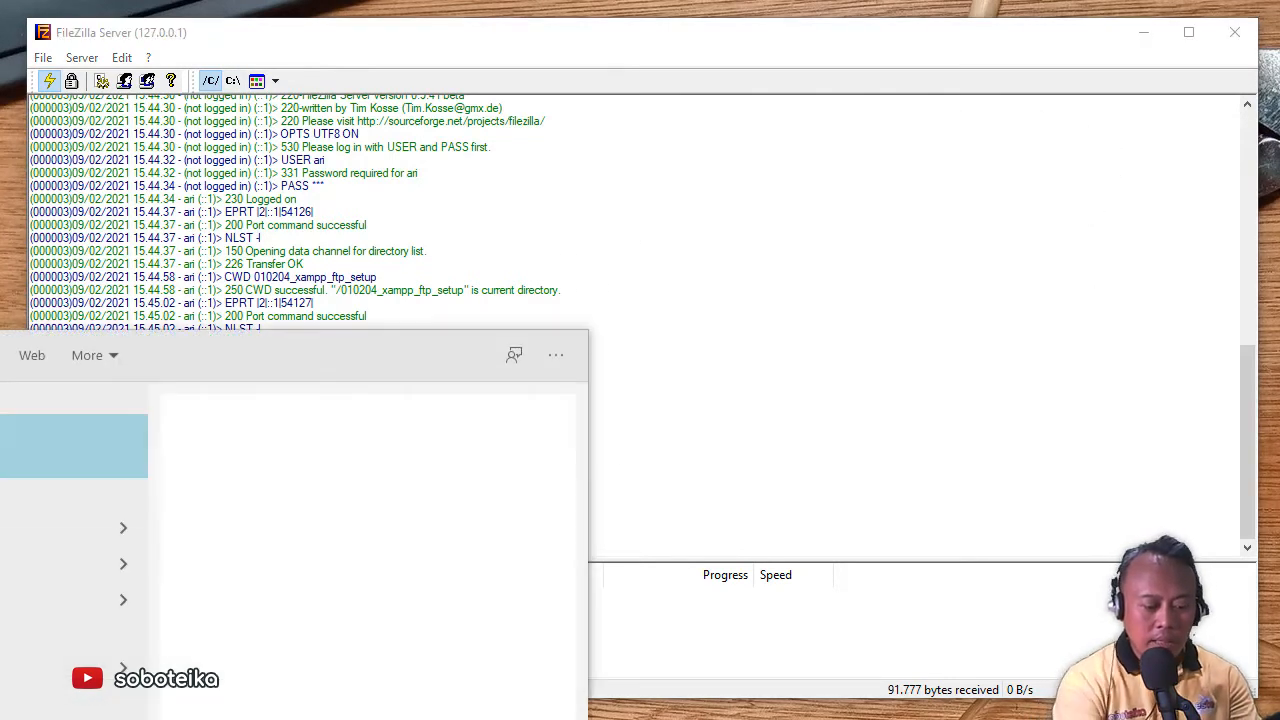
{"action": "key", "text": "Return"}
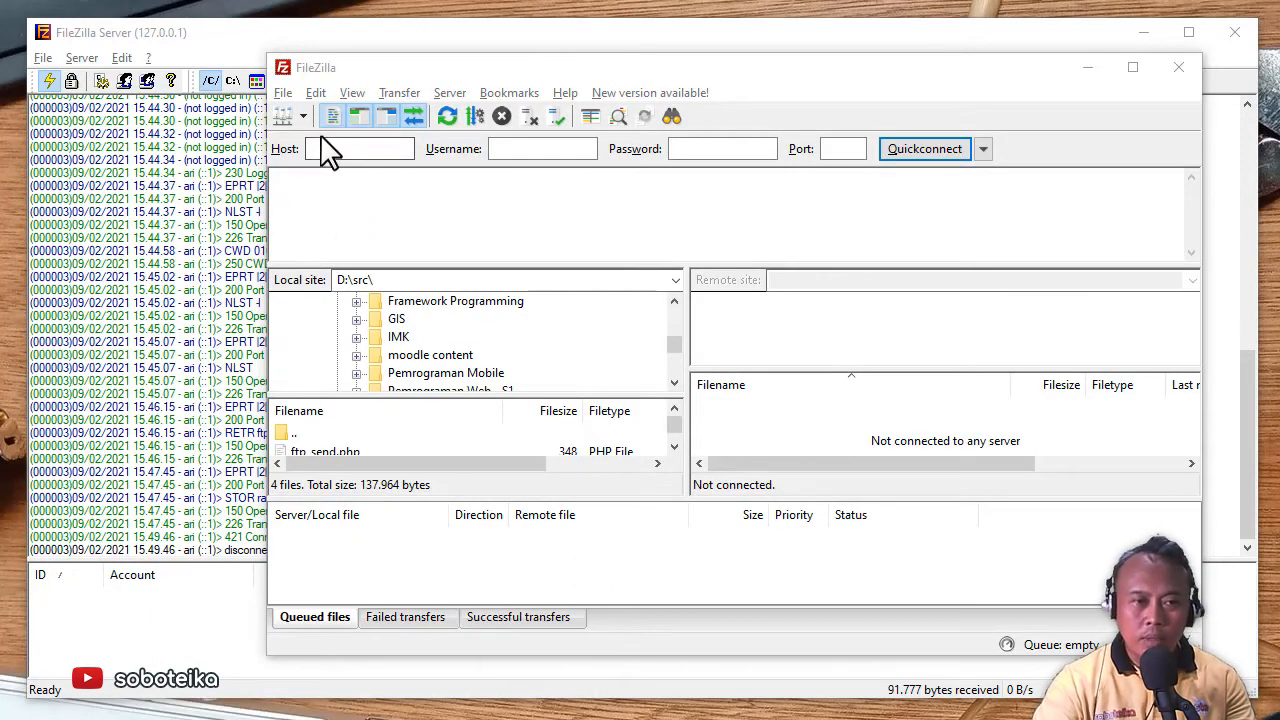
{"action": "left_click_drag", "start_coordinate": [509, 75], "coordinate": [490, 68]}
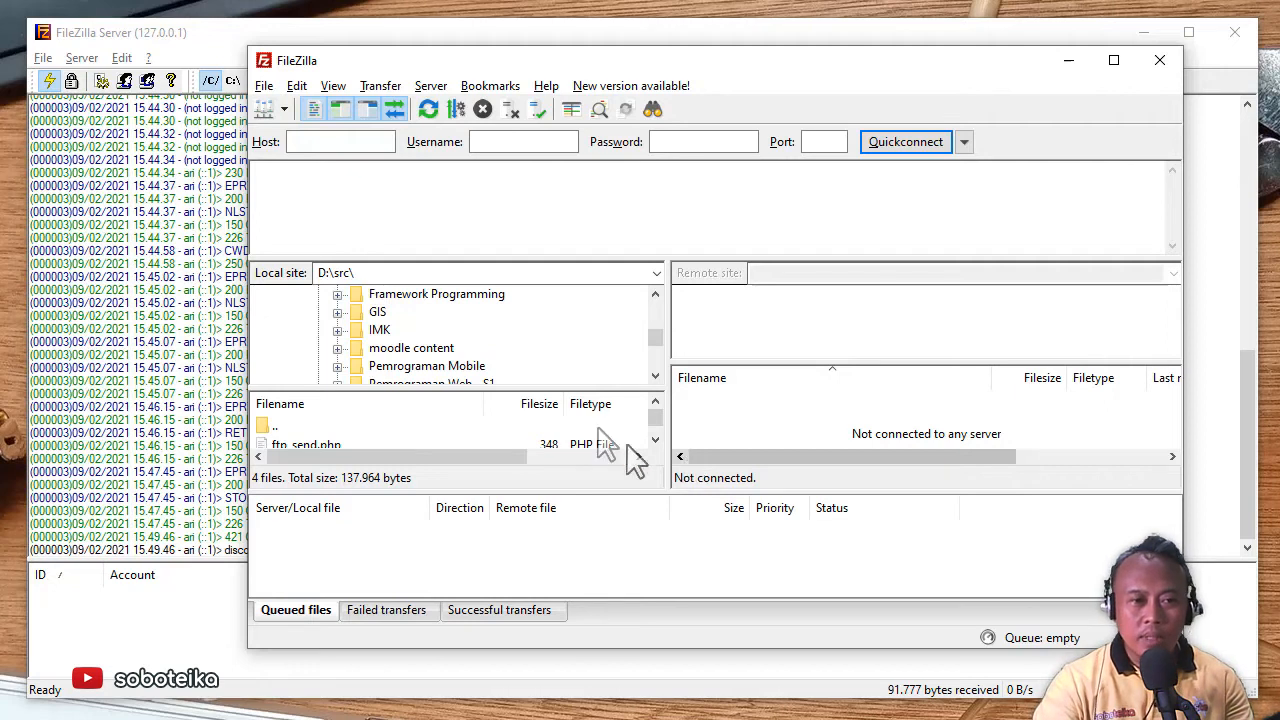
- Add a new saved site named 'teika' in the Site Manager
{"action": "left_click", "coordinate": [265, 88]}
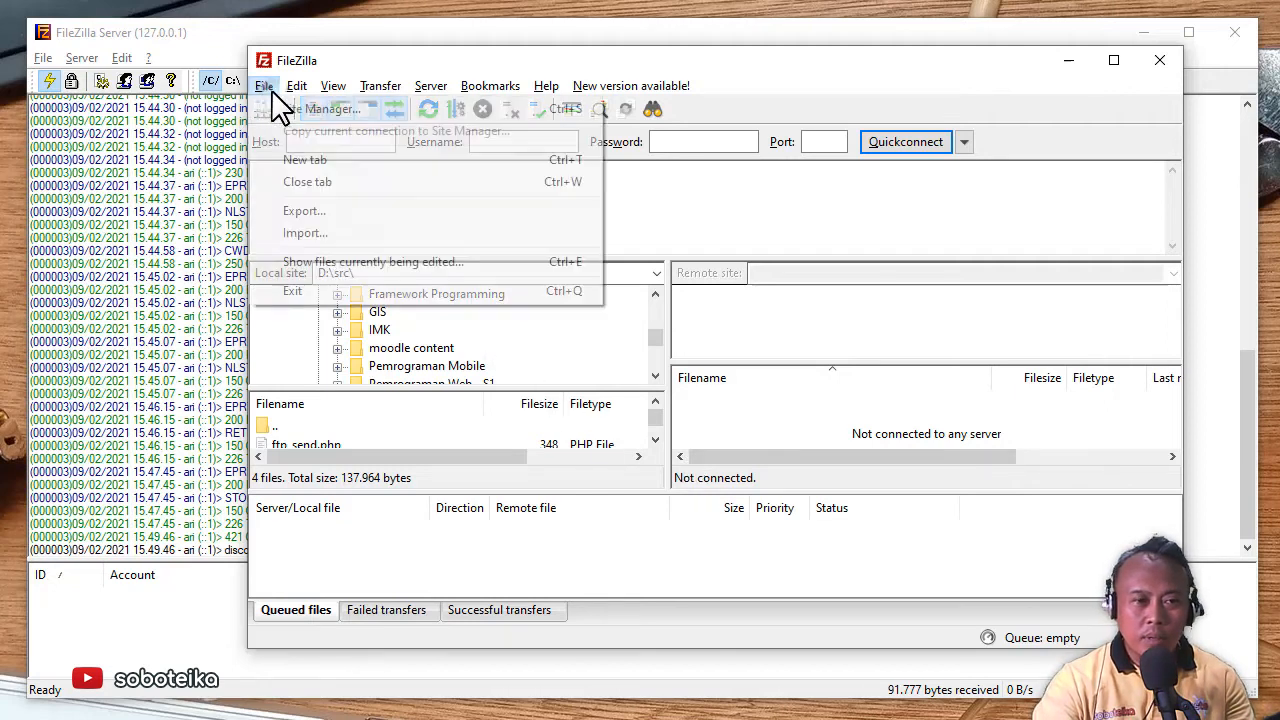
{"action": "left_click", "coordinate": [353, 108]}
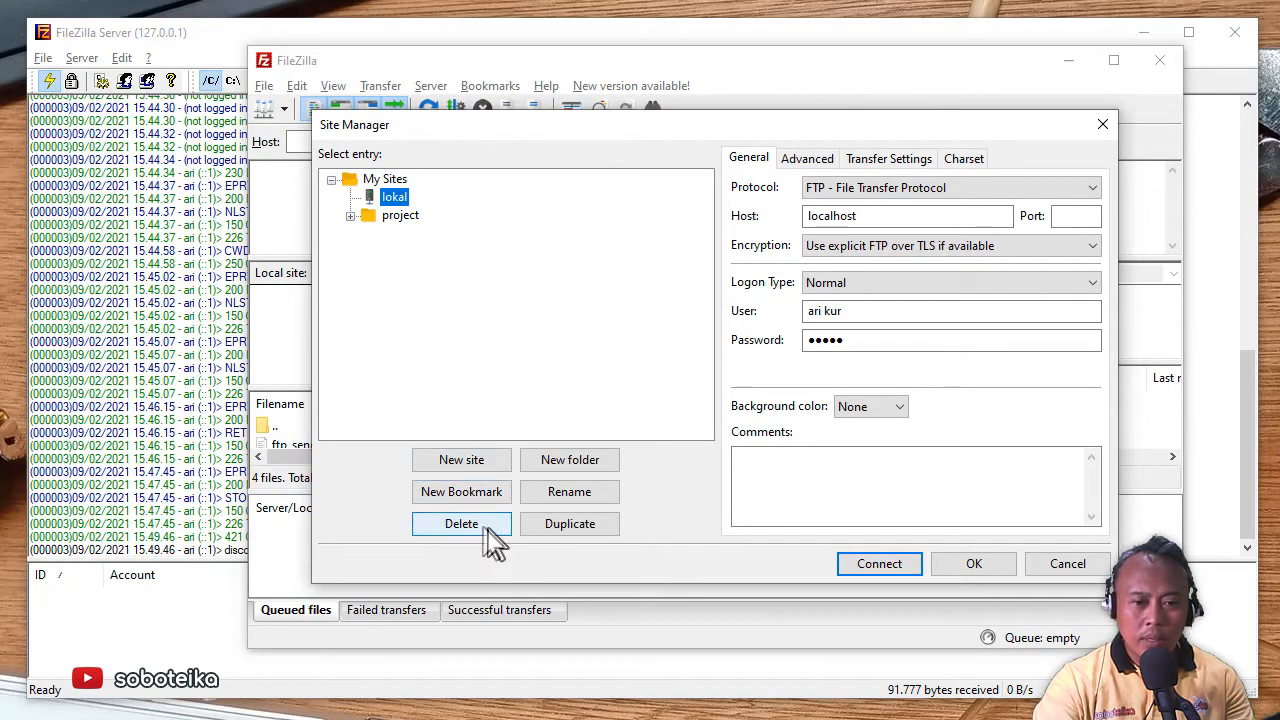
{"action": "left_click", "coordinate": [466, 462]}
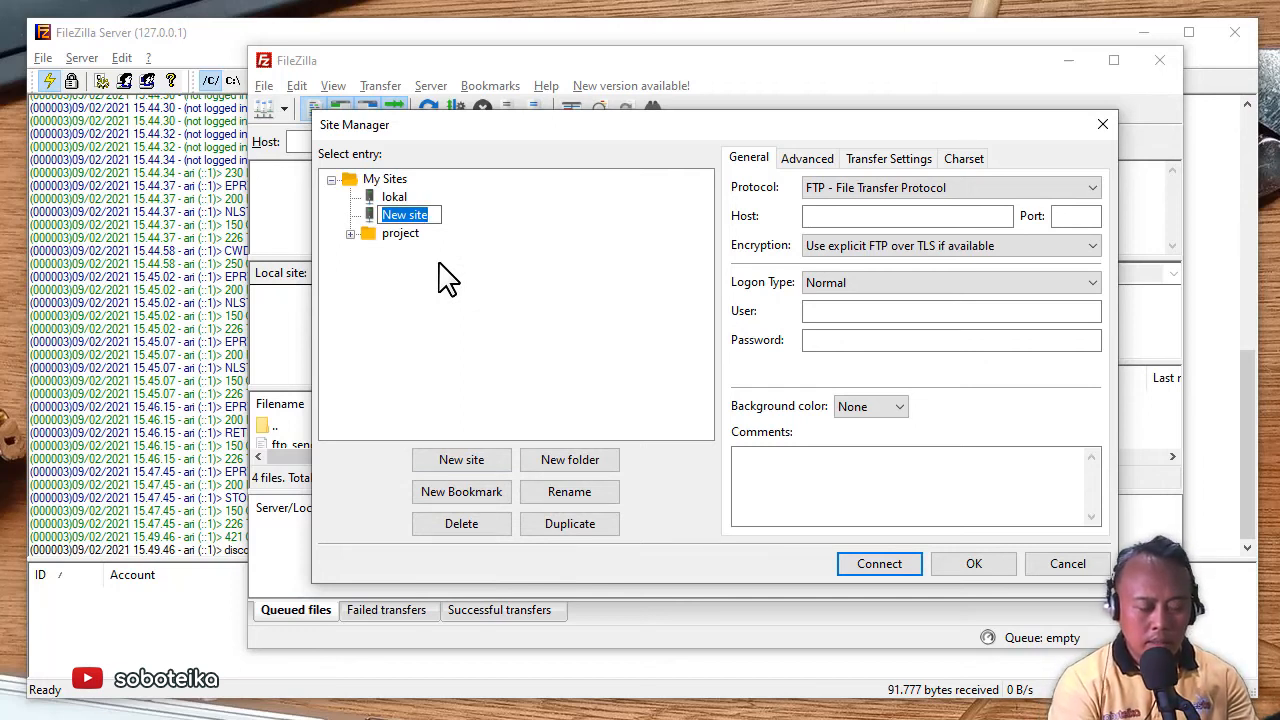
{"action": "type", "text": "teika"}
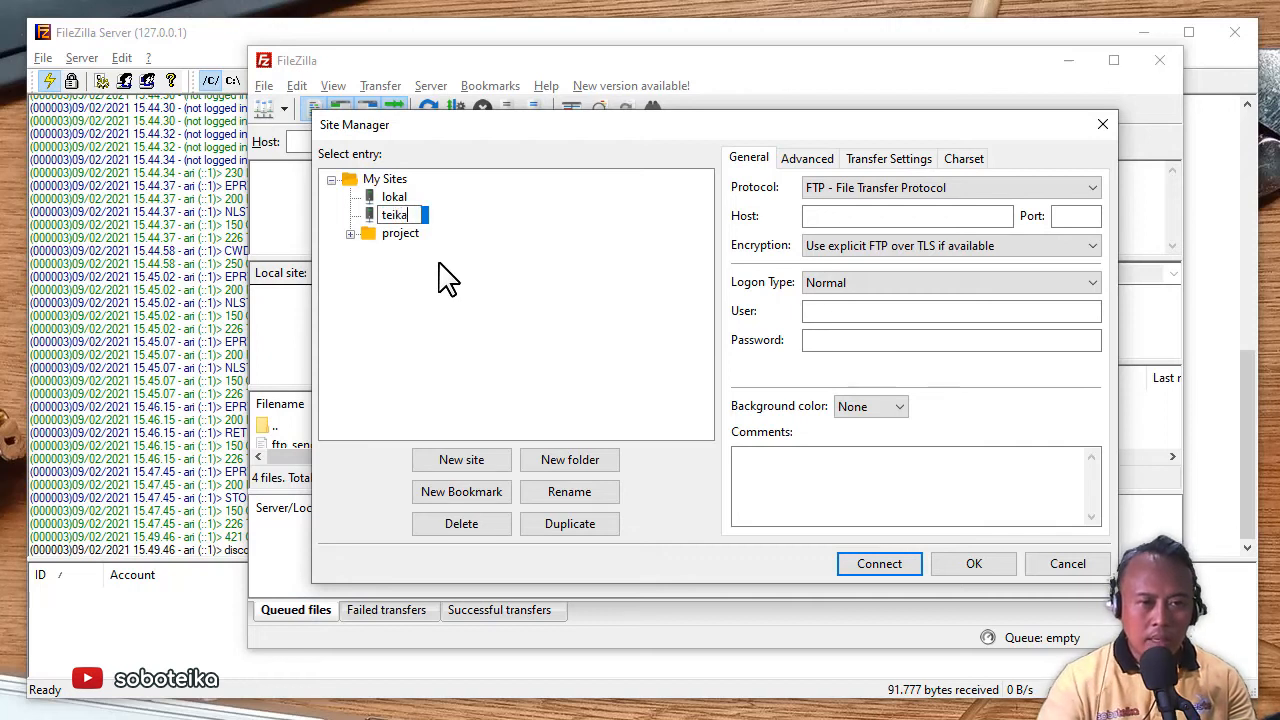
{"action": "left_click", "coordinate": [468, 308]}
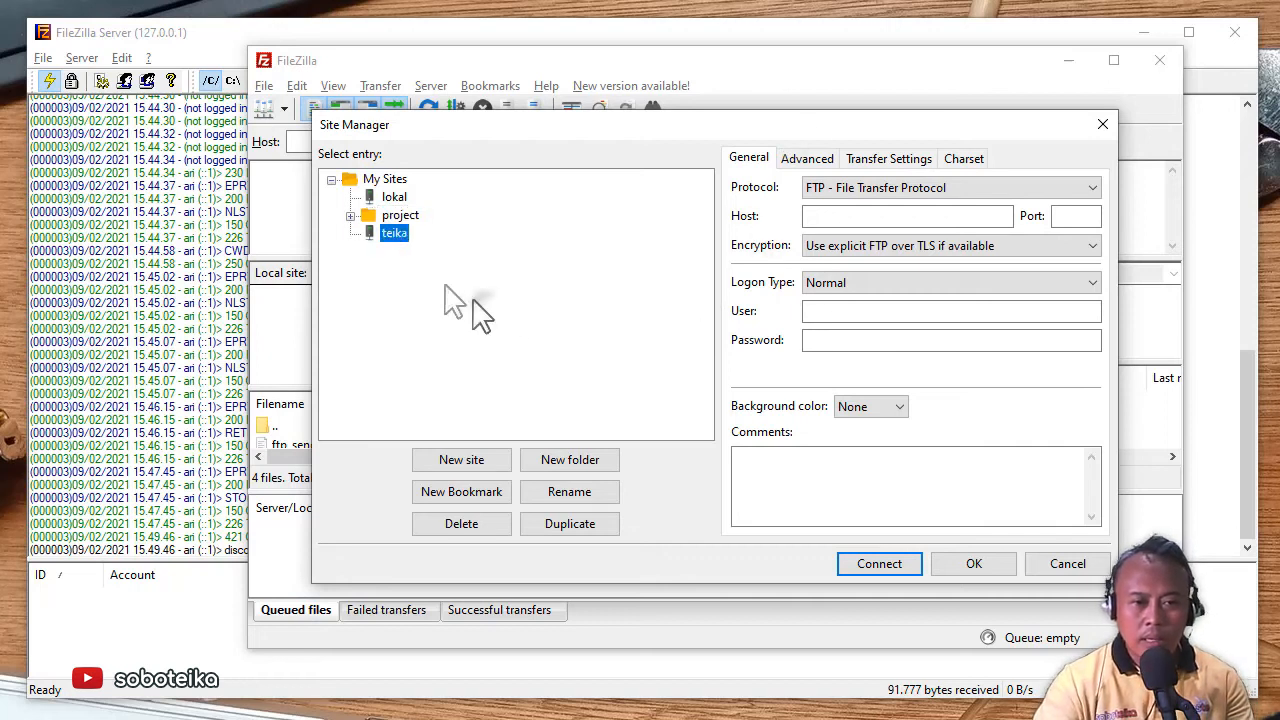
- Give teika host localhost, port 21 and a login user name, then connect without a password
{"action": "left_click", "coordinate": [855, 215]}
{"action": "type", "text": "localhost"}
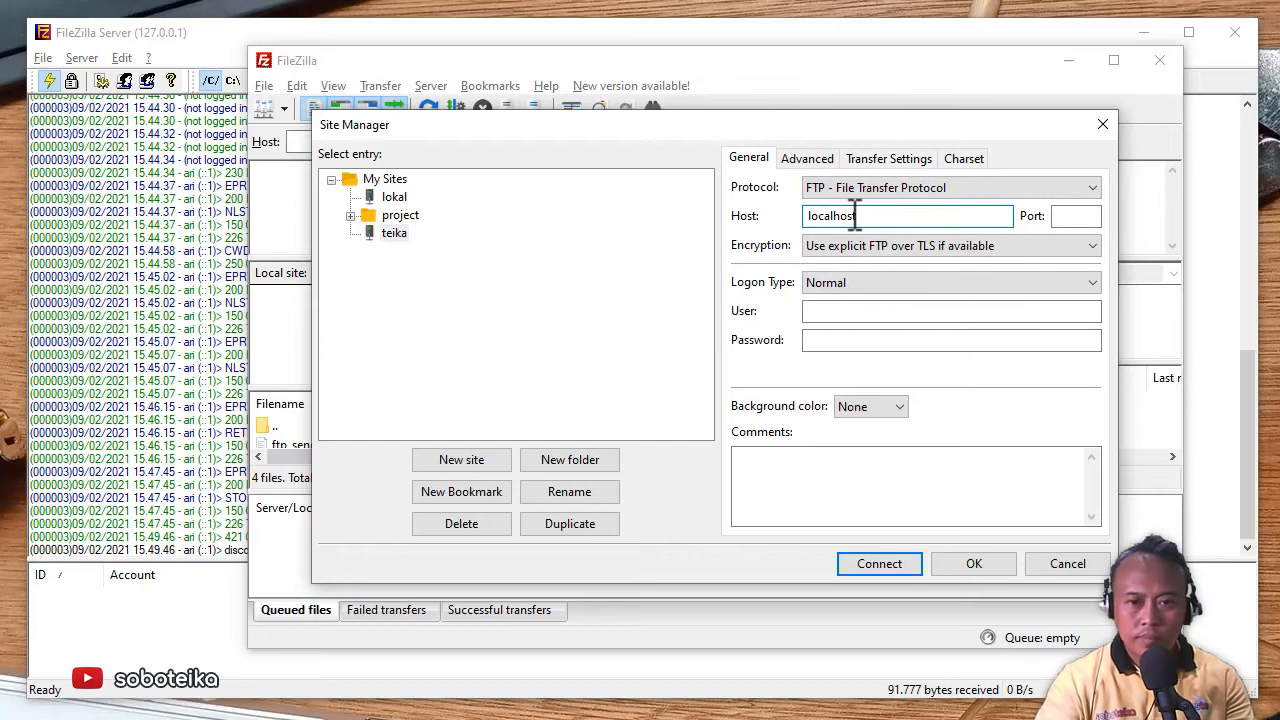
{"action": "left_click", "coordinate": [1080, 218]}
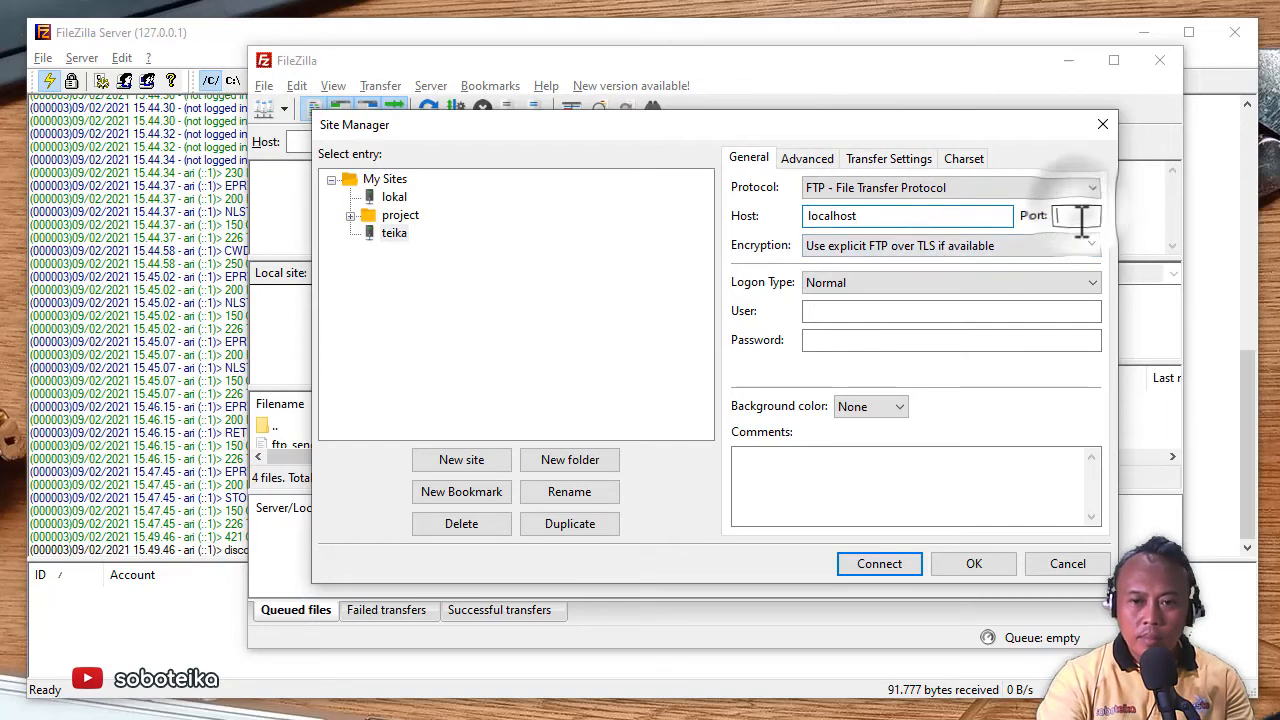
{"action": "type", "text": "21"}
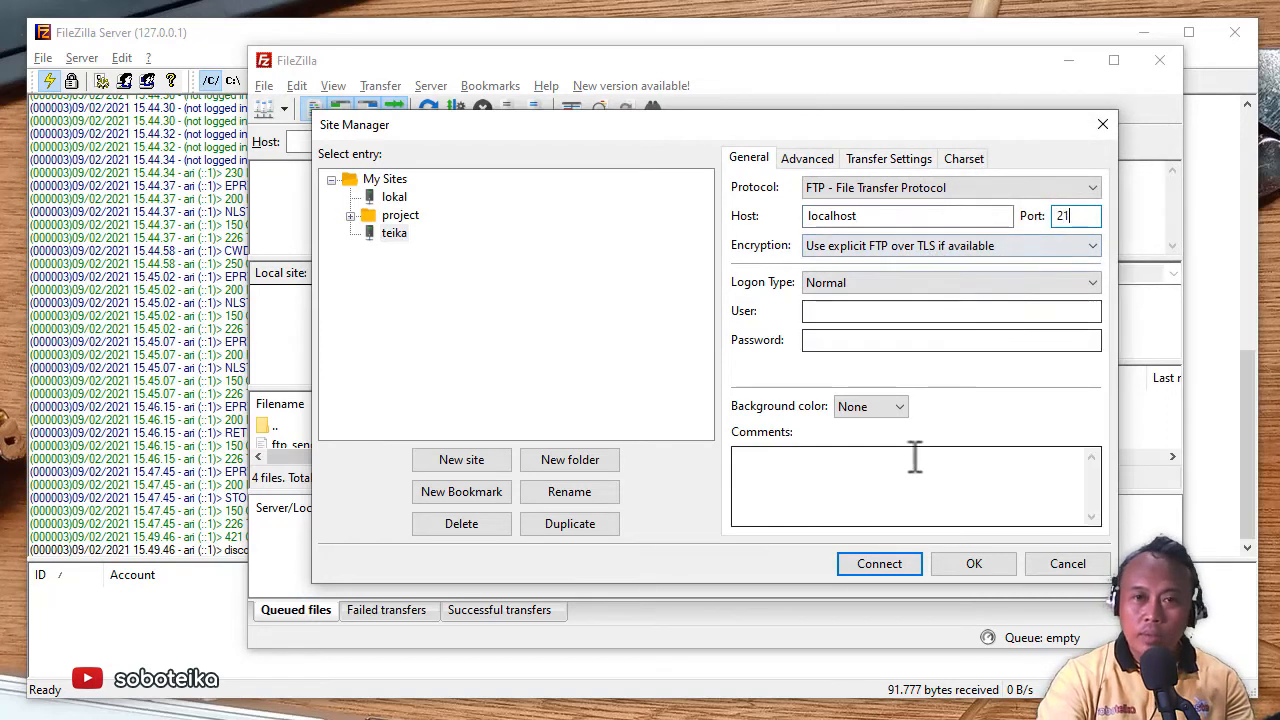
{"action": "left_click", "coordinate": [878, 316]}
{"action": "type", "text": "ar"}
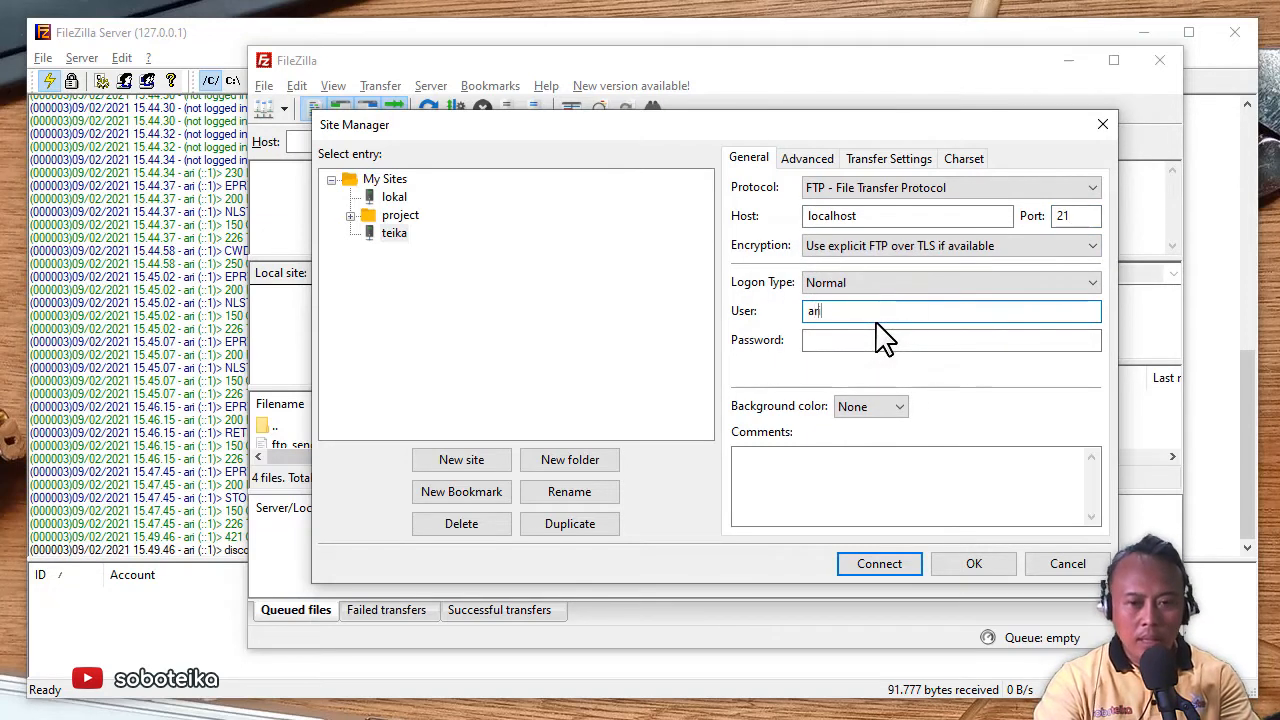
{"action": "type", "text": "i"}
{"action": "left_click", "coordinate": [846, 348]}
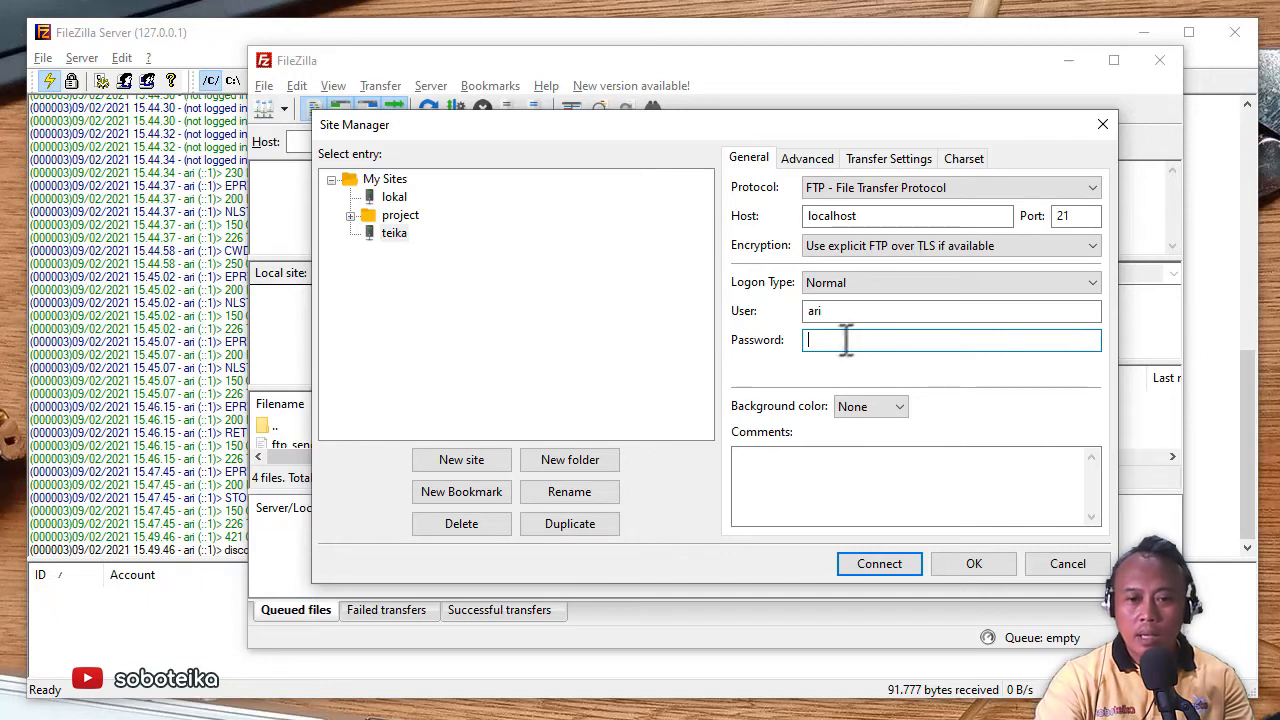
{"action": "left_click", "coordinate": [871, 565]}
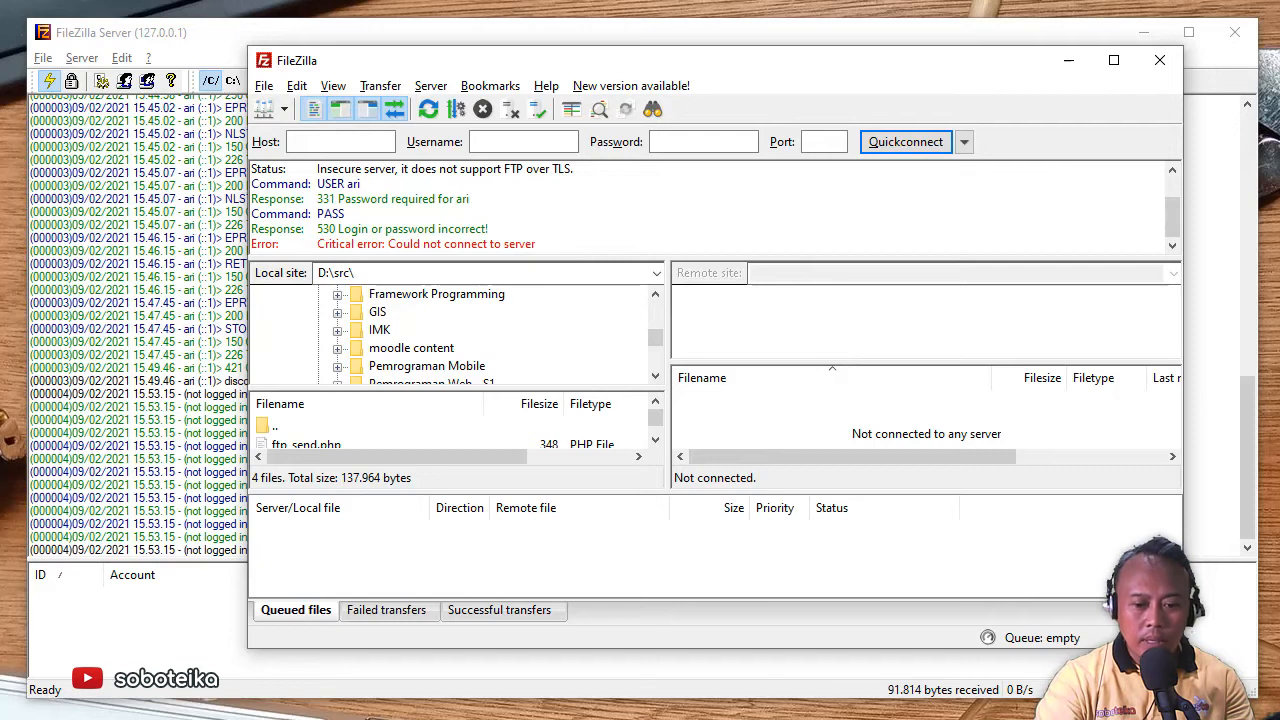
- Reconnect to teika from the Site Manager with its password entered and Normal logon type
{"action": "key", "text": "alt+Tab"}
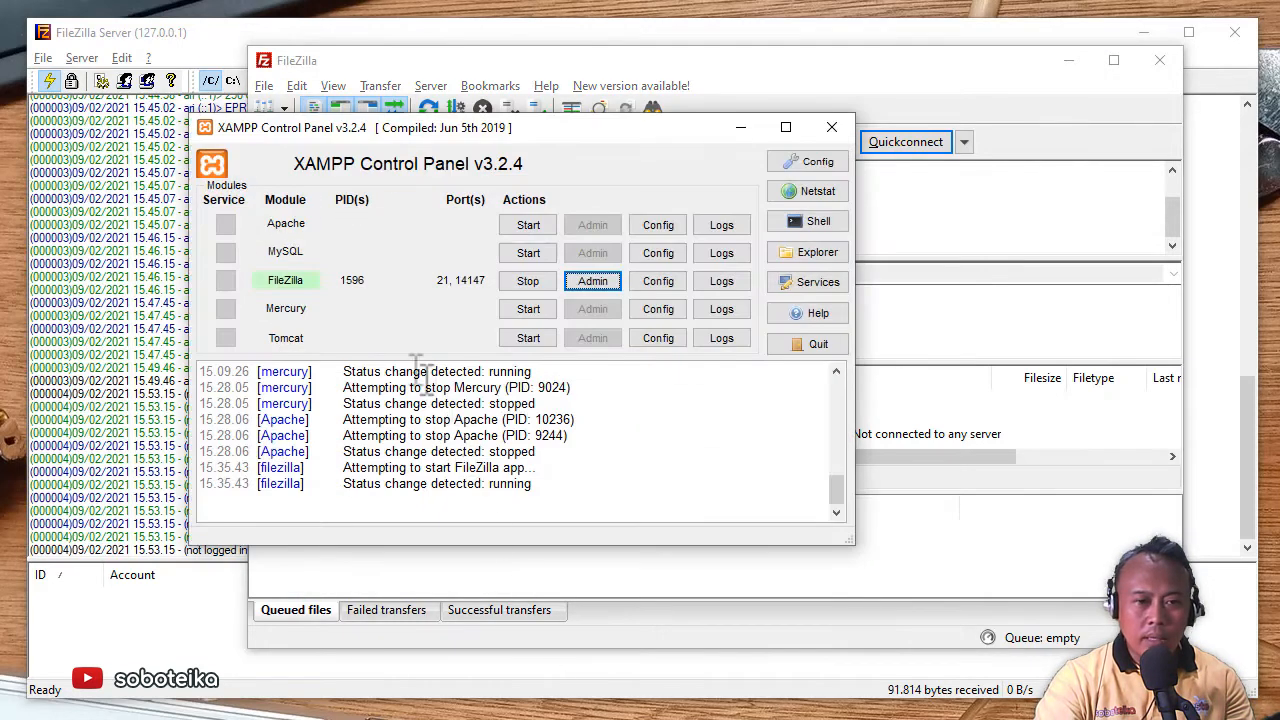
{"action": "left_click", "coordinate": [508, 66]}
{"action": "left_click", "coordinate": [264, 86]}
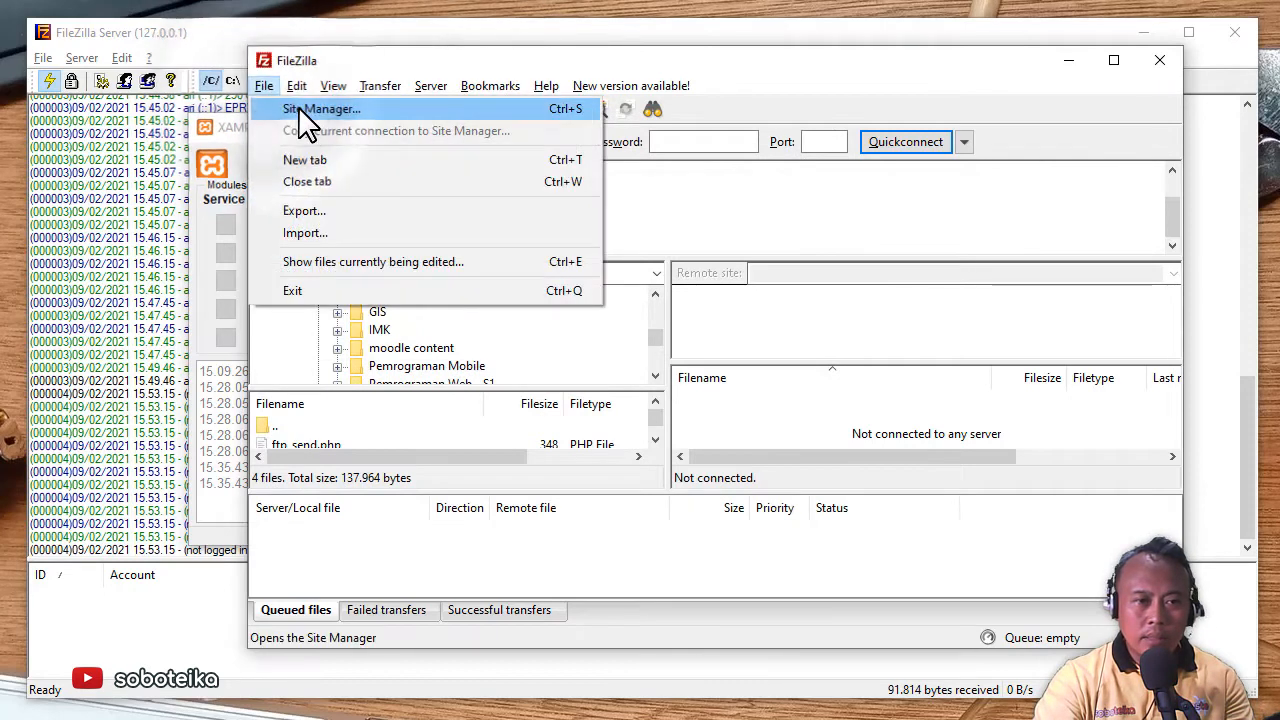
{"action": "left_click", "coordinate": [298, 106]}
{"action": "left_click", "coordinate": [822, 340]}
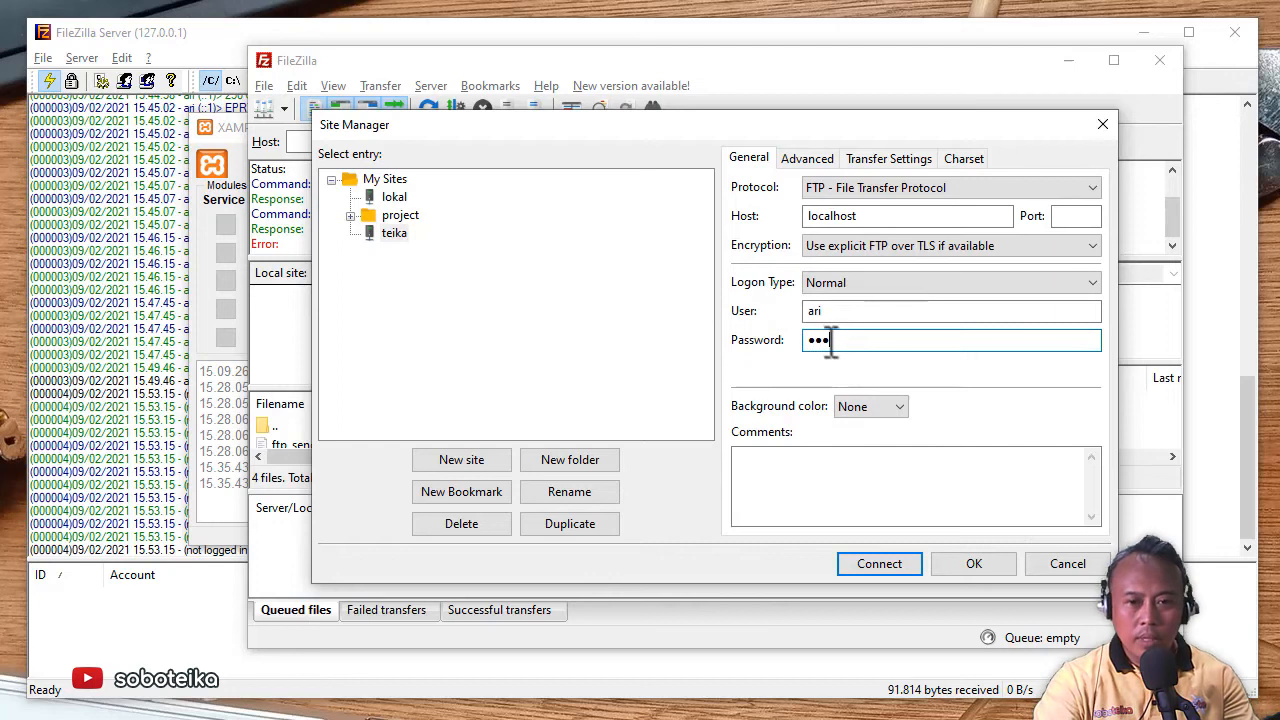
{"action": "left_click", "coordinate": [935, 284]}
{"action": "left_click", "coordinate": [932, 283]}
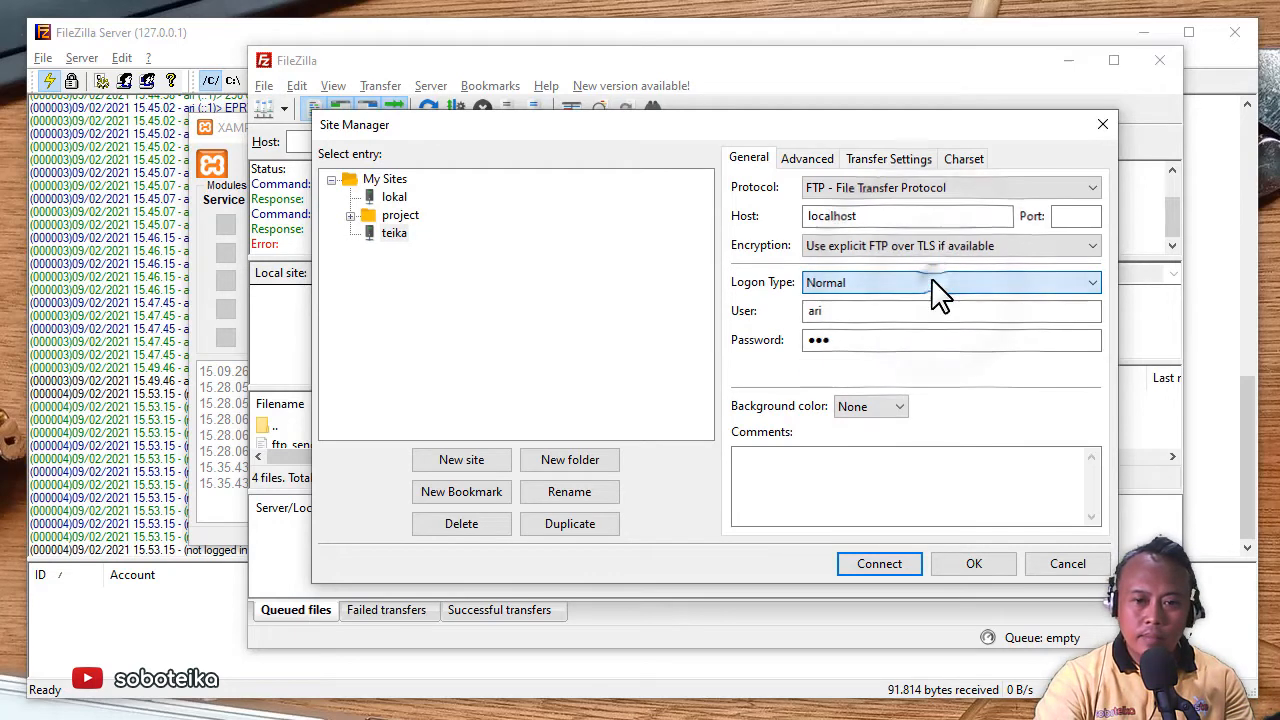
{"action": "left_click", "coordinate": [879, 564]}
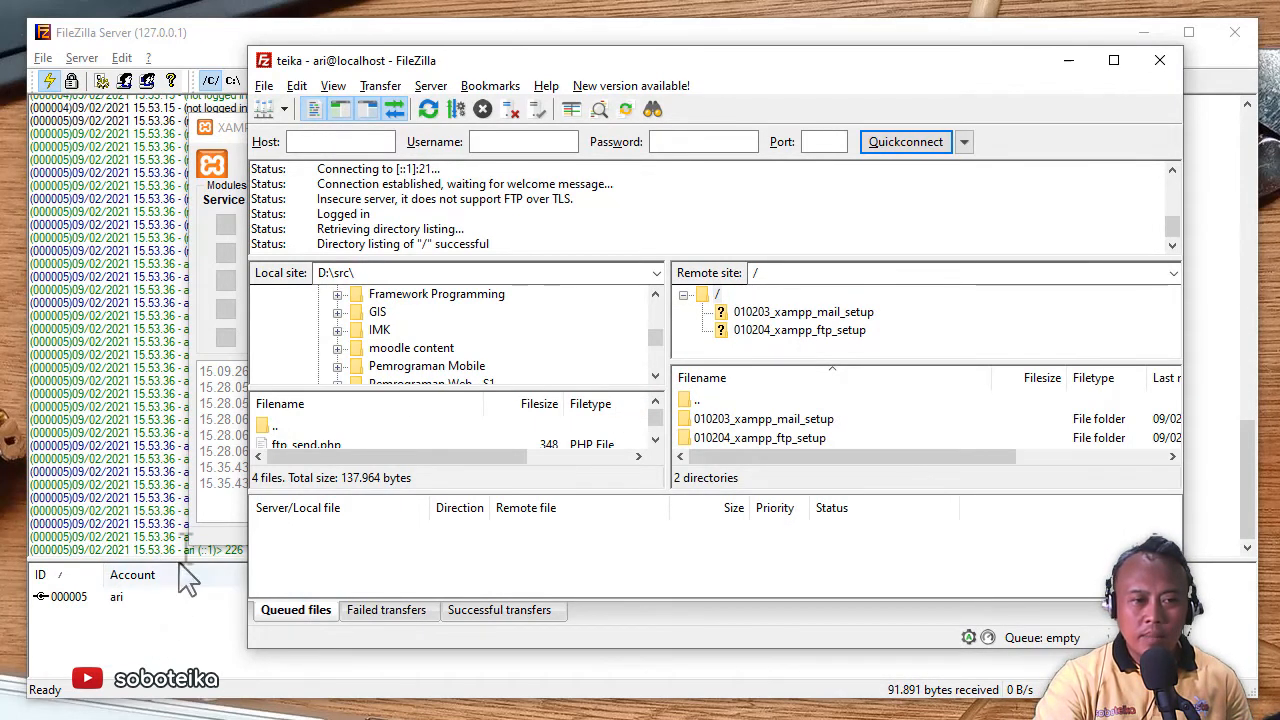
- Minimize XAMPP, enlarge FileZilla's file lists, and open remote folder 010204_xampp_ftp_setup
{"action": "left_click", "coordinate": [208, 365]}
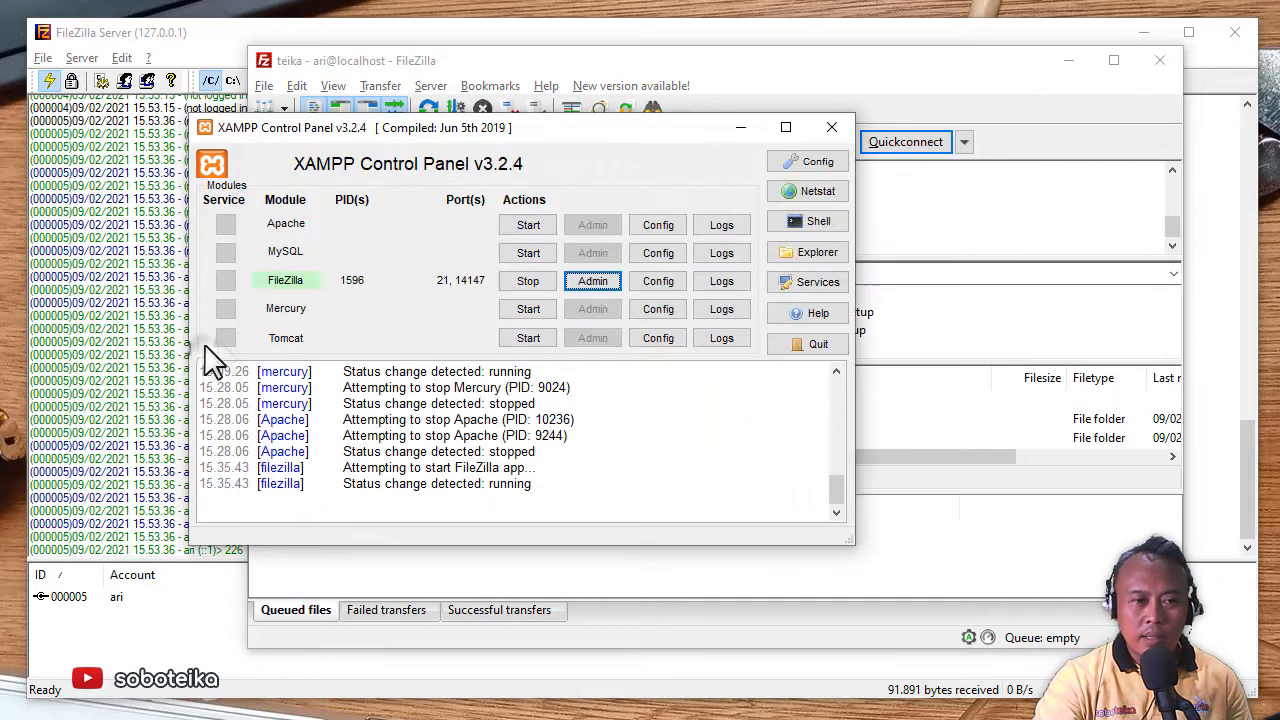
{"action": "left_click", "coordinate": [740, 127]}
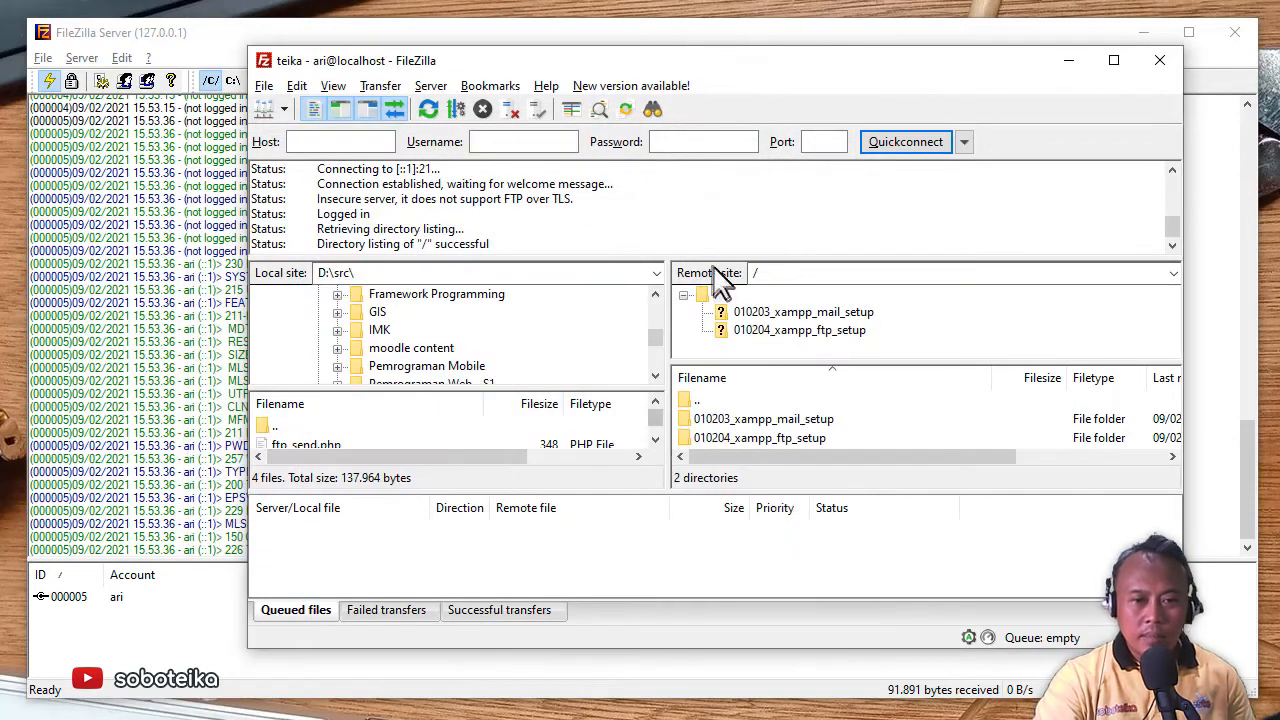
{"action": "left_click_drag", "start_coordinate": [632, 262], "coordinate": [626, 174]}
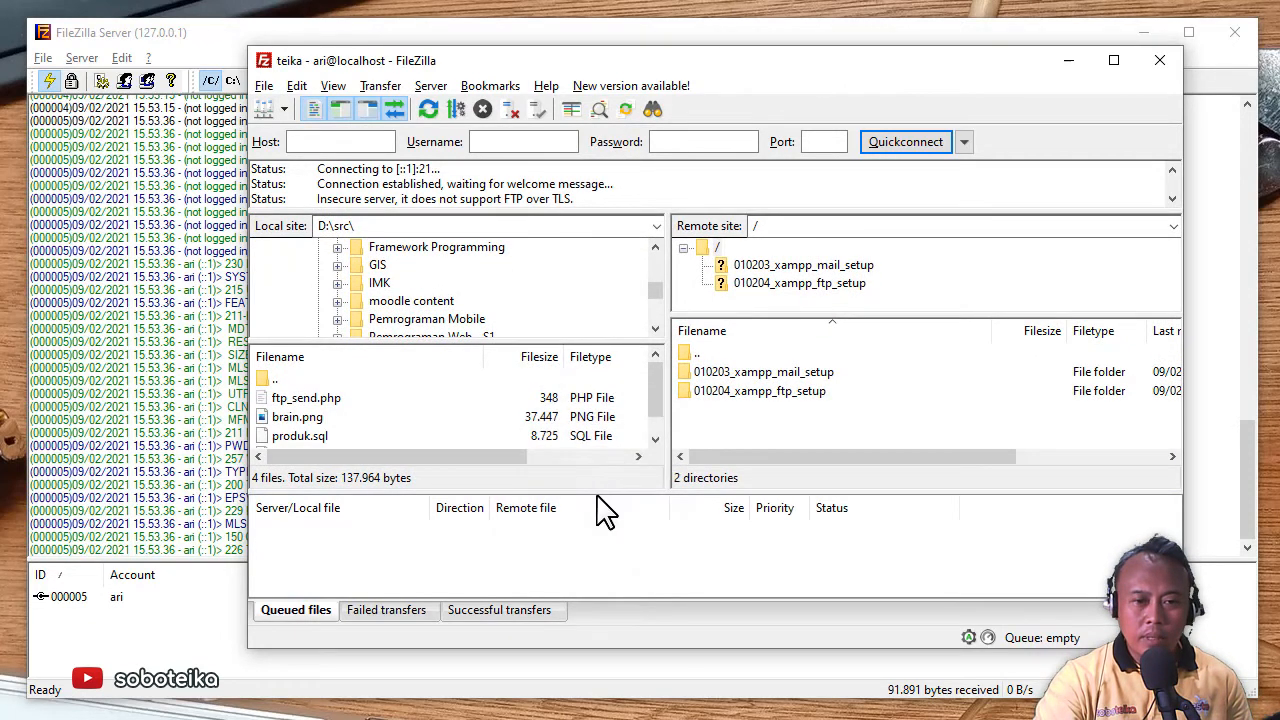
{"action": "left_click_drag", "start_coordinate": [594, 491], "coordinate": [594, 553]}
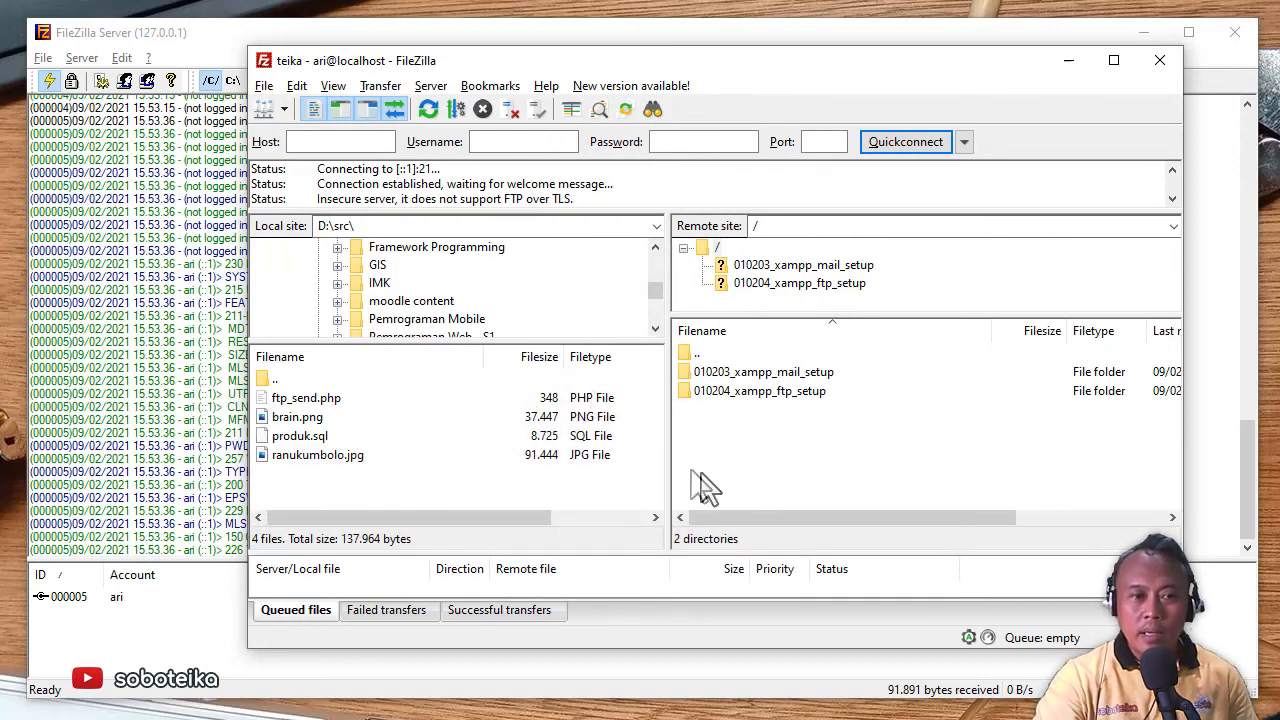
{"action": "left_click_drag", "start_coordinate": [248, 251], "coordinate": [129, 262]}
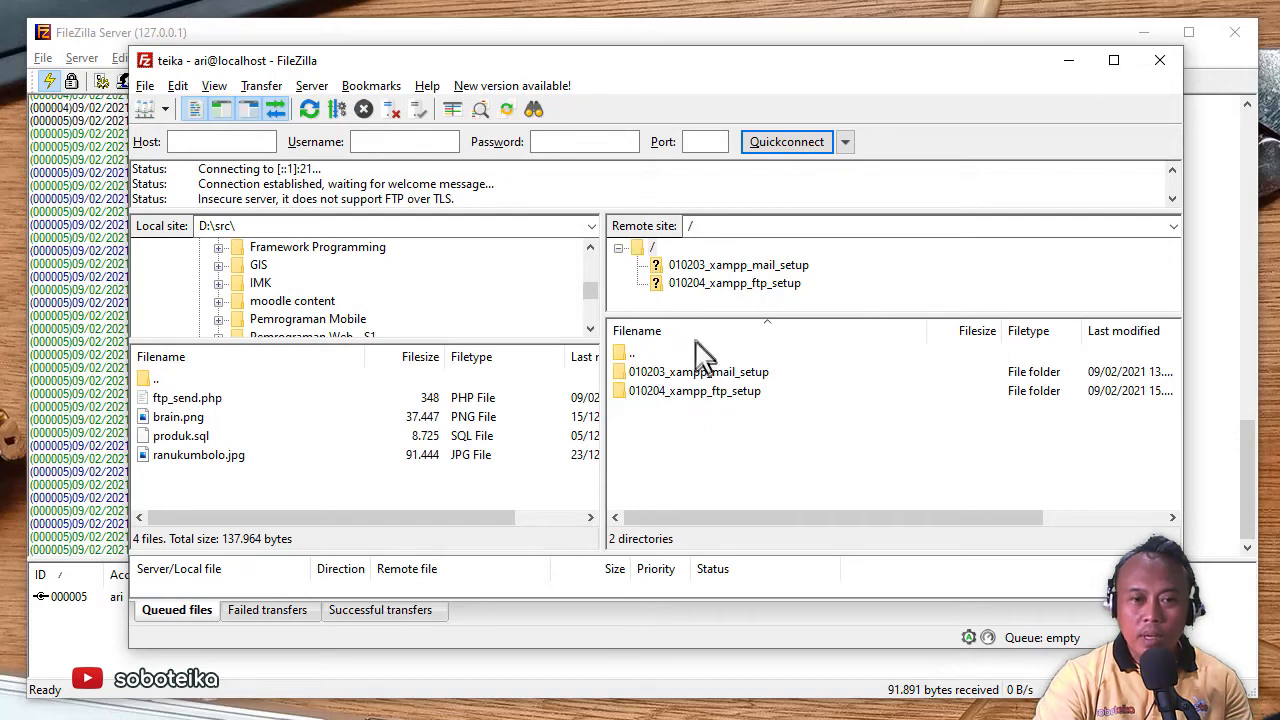
{"action": "left_click", "coordinate": [700, 226]}
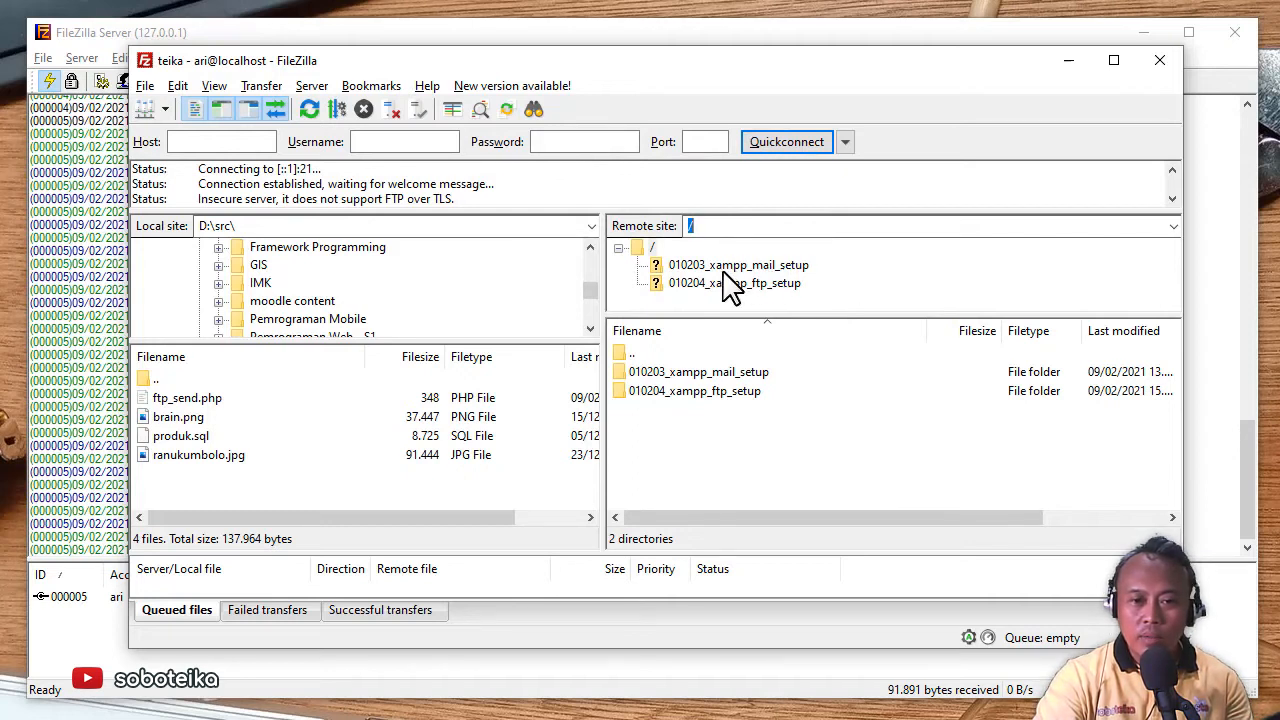
{"action": "double_click", "coordinate": [710, 392]}
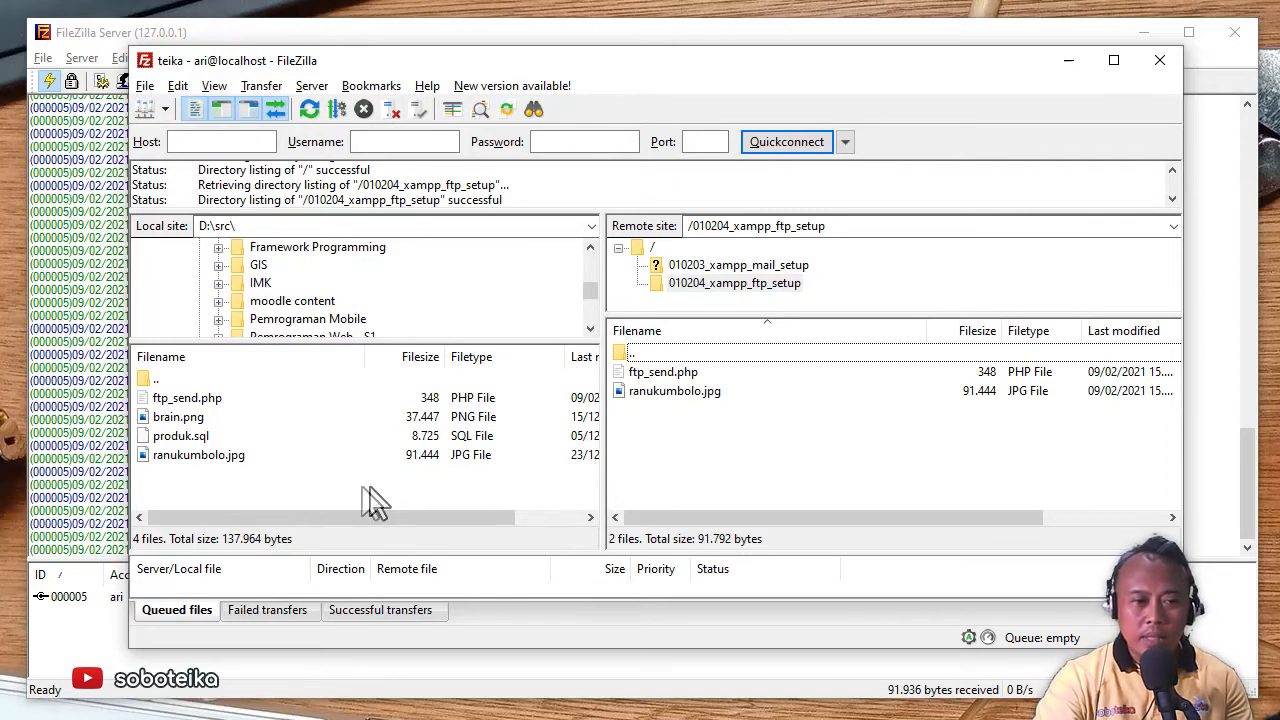
- Upload the local produk.sql to the remote 010204_xampp_ftp_setup folder
{"action": "left_click", "coordinate": [180, 439]}
{"action": "right_click", "coordinate": [205, 442]}
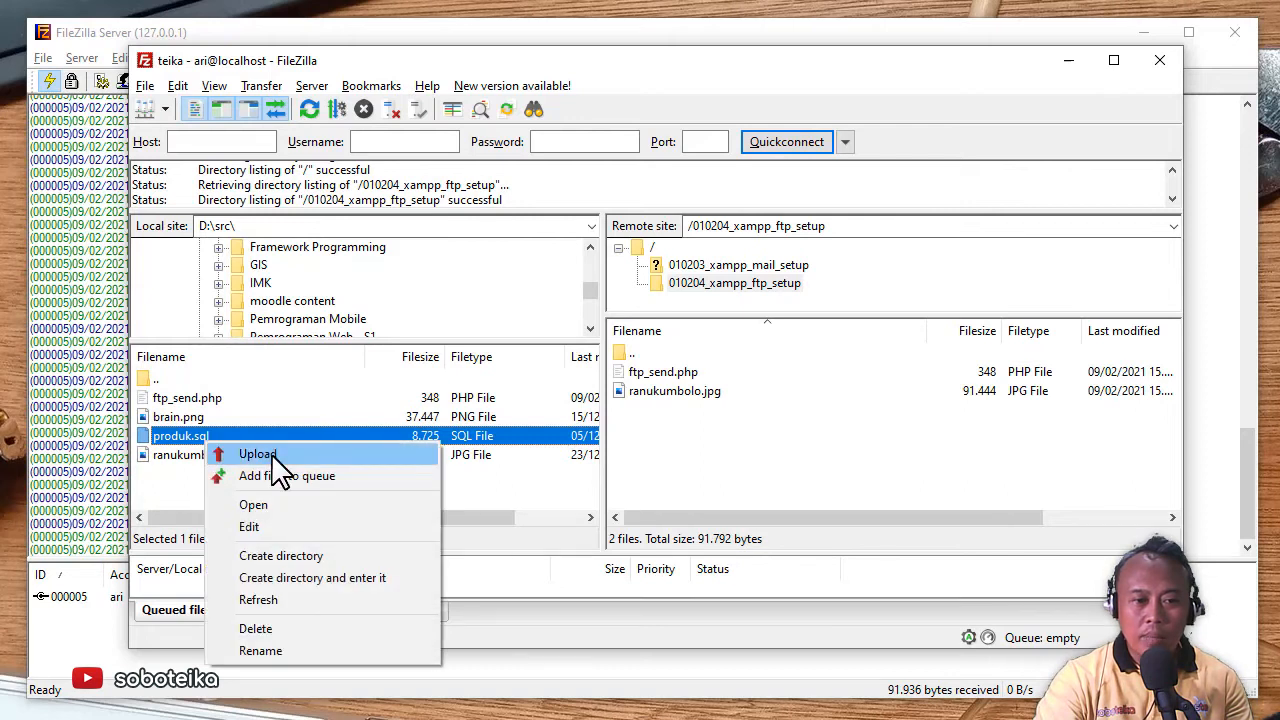
{"action": "left_click", "coordinate": [271, 453]}
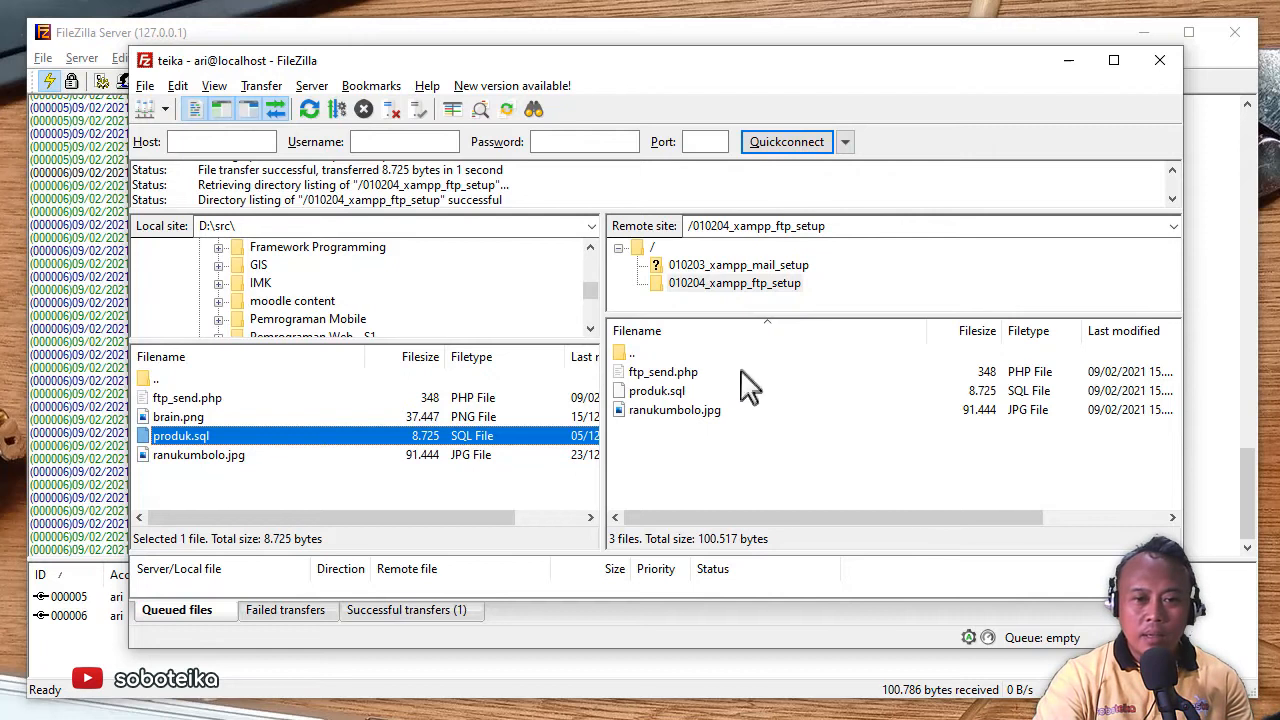
- Download function.php from remote 010203_xampp_mail_setup into the local D:\src folder
{"action": "left_click", "coordinate": [694, 266]}
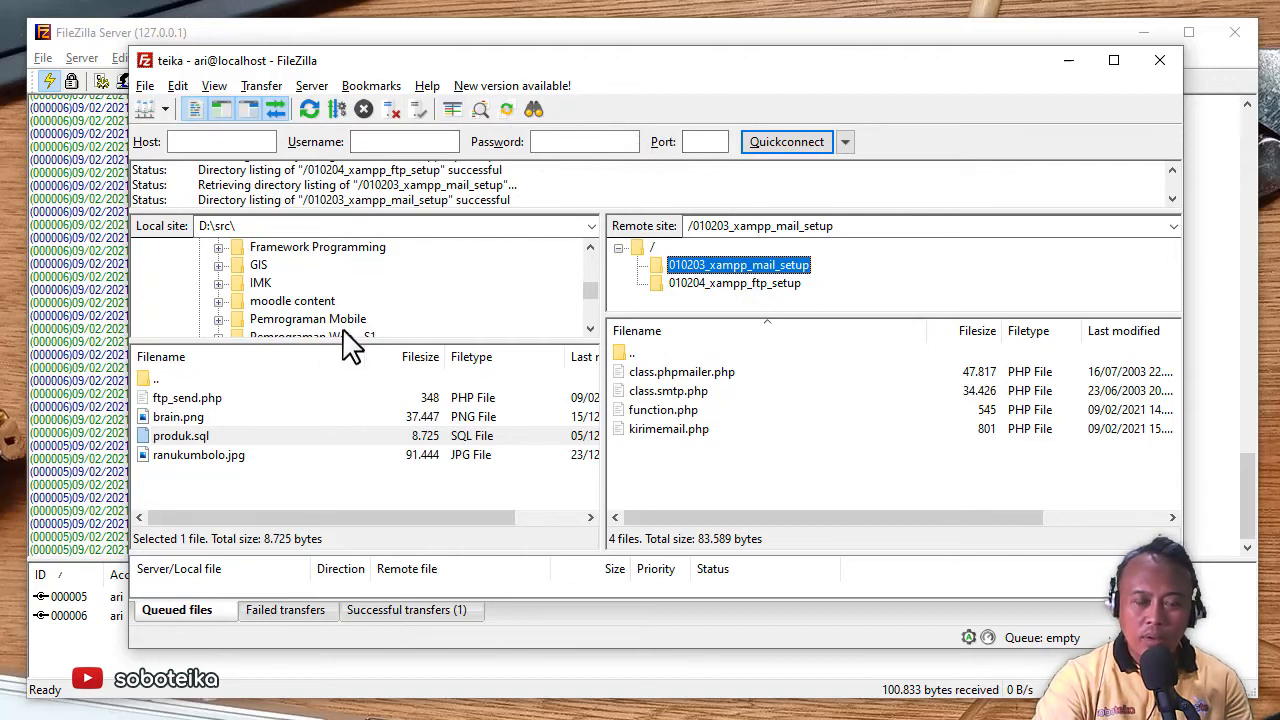
{"action": "left_click", "coordinate": [647, 404]}
{"action": "right_click", "coordinate": [646, 405]}
{"action": "left_click", "coordinate": [699, 421]}
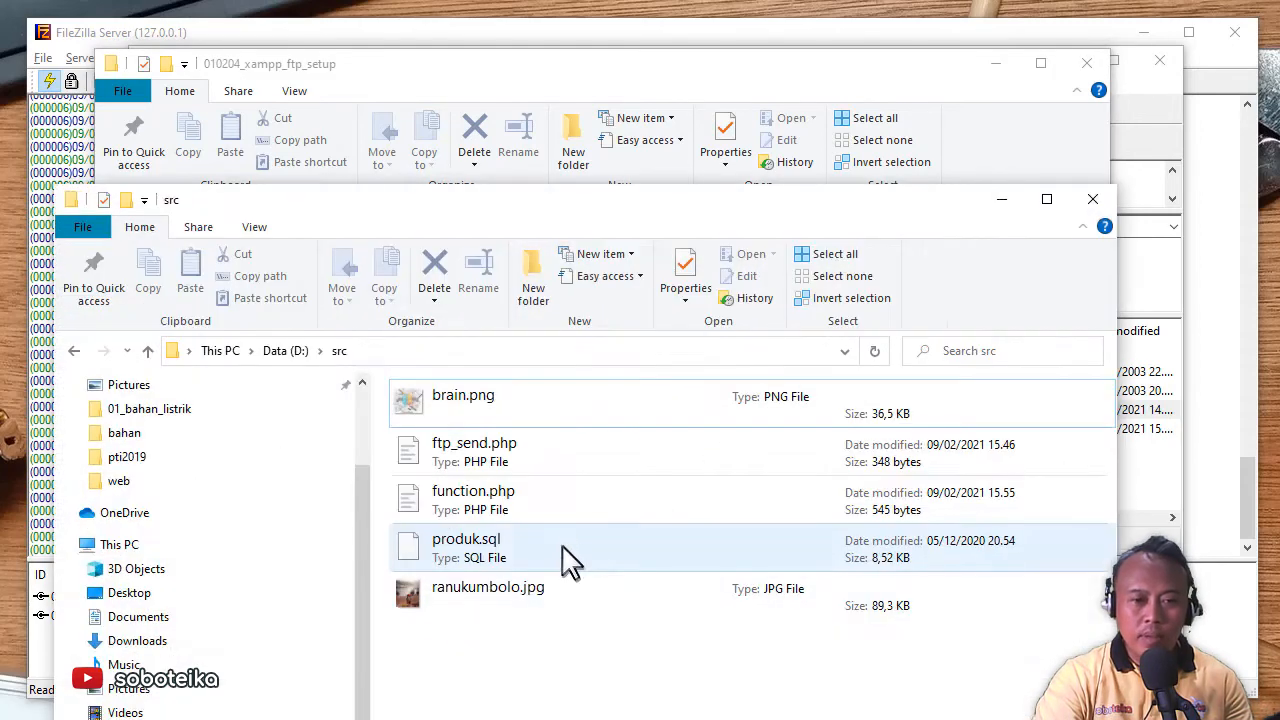
- Check the src and 010204_xampp_ftp_setup Explorer windows, then minimize both
{"action": "left_click_drag", "start_coordinate": [583, 197], "coordinate": [583, 44]}
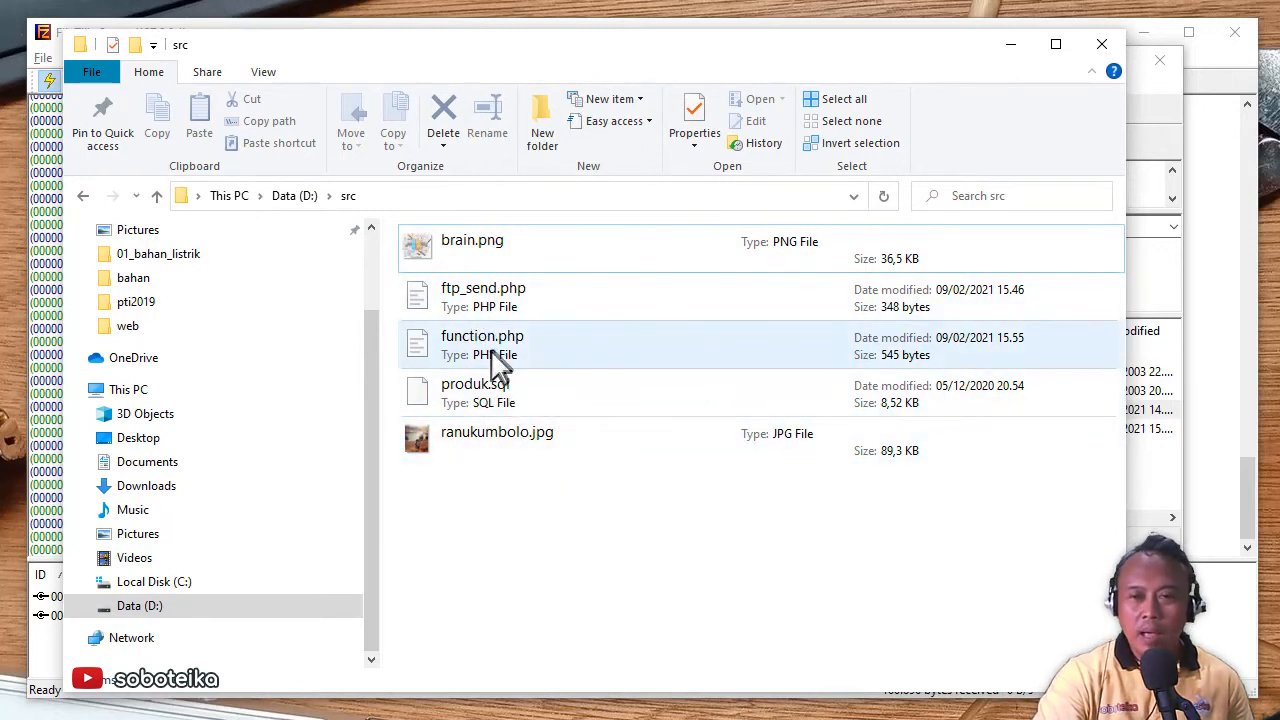
{"action": "left_click", "coordinate": [1008, 46]}
{"action": "left_click", "coordinate": [994, 66]}
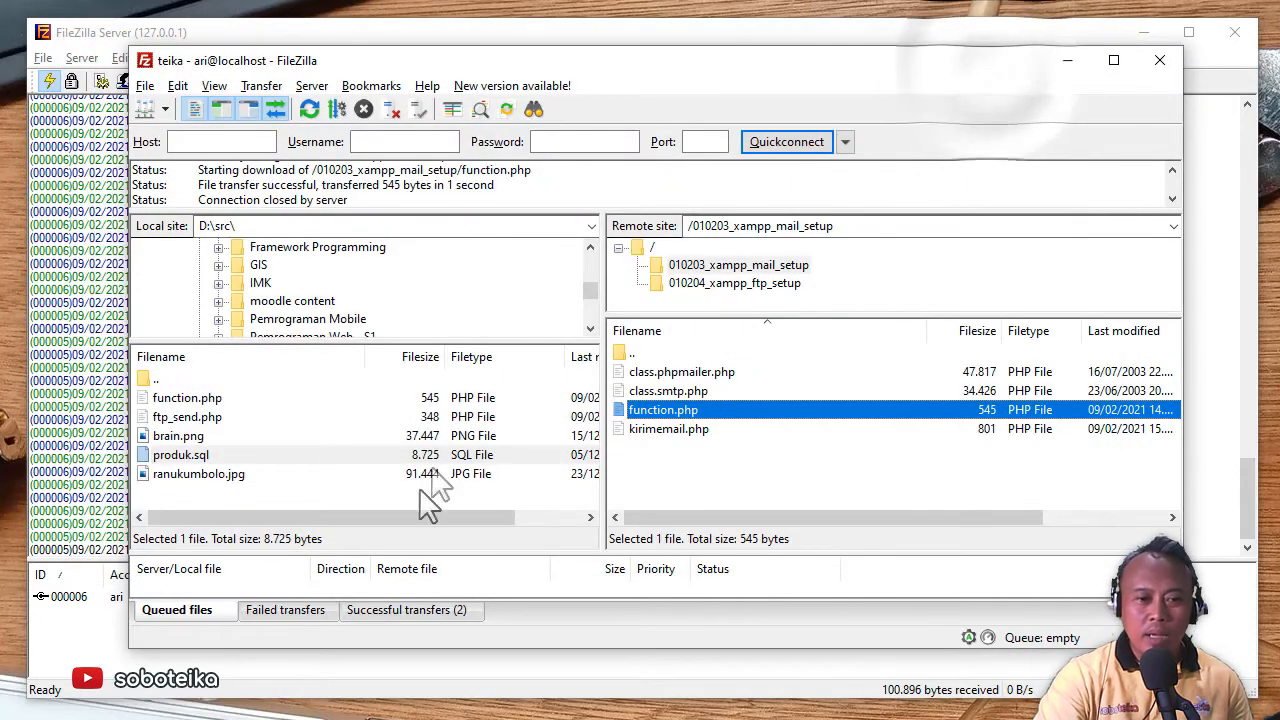
{"action": "left_click_drag", "start_coordinate": [669, 66], "coordinate": [689, 64]}
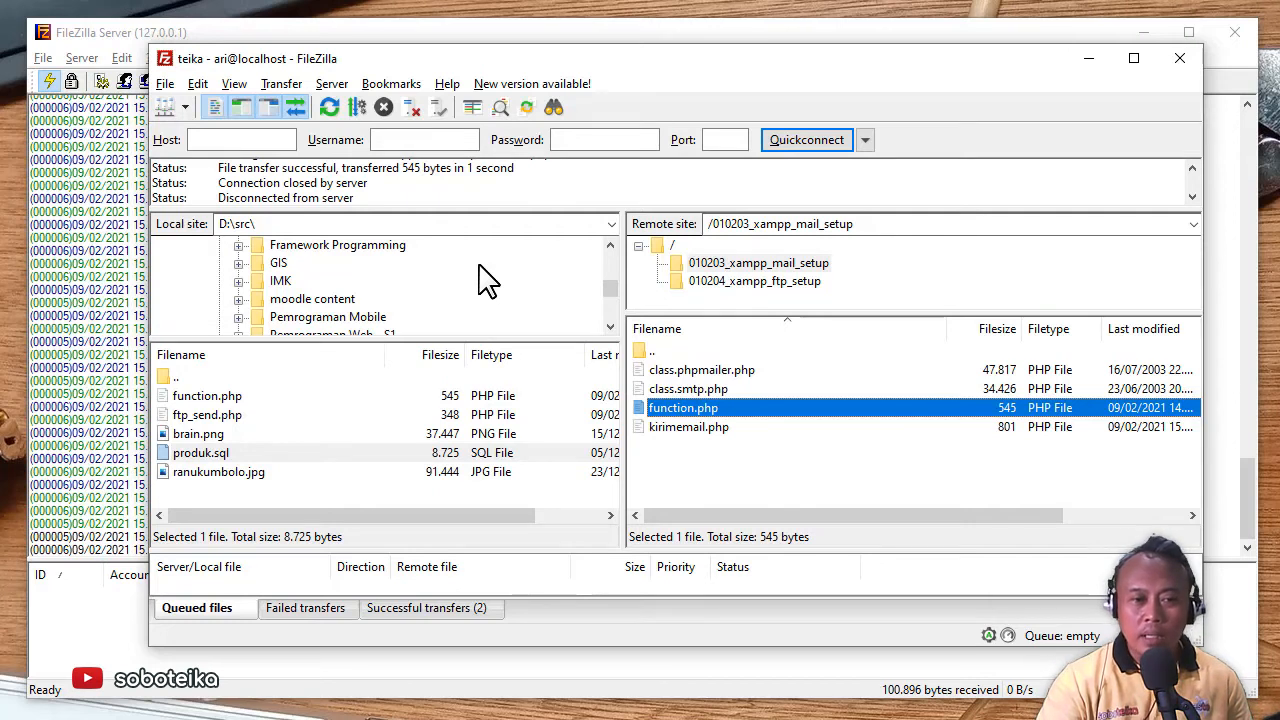
{"action": "right_click", "coordinate": [259, 401]}
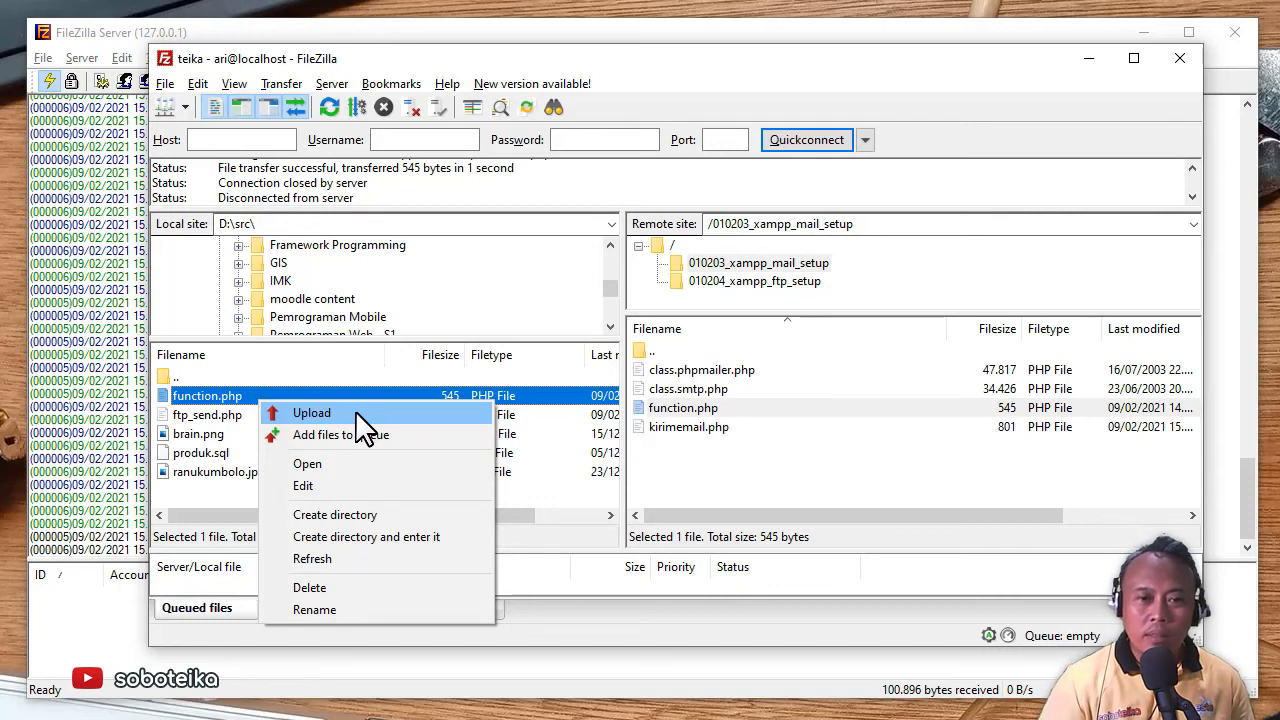
{"action": "left_click", "coordinate": [825, 472]}
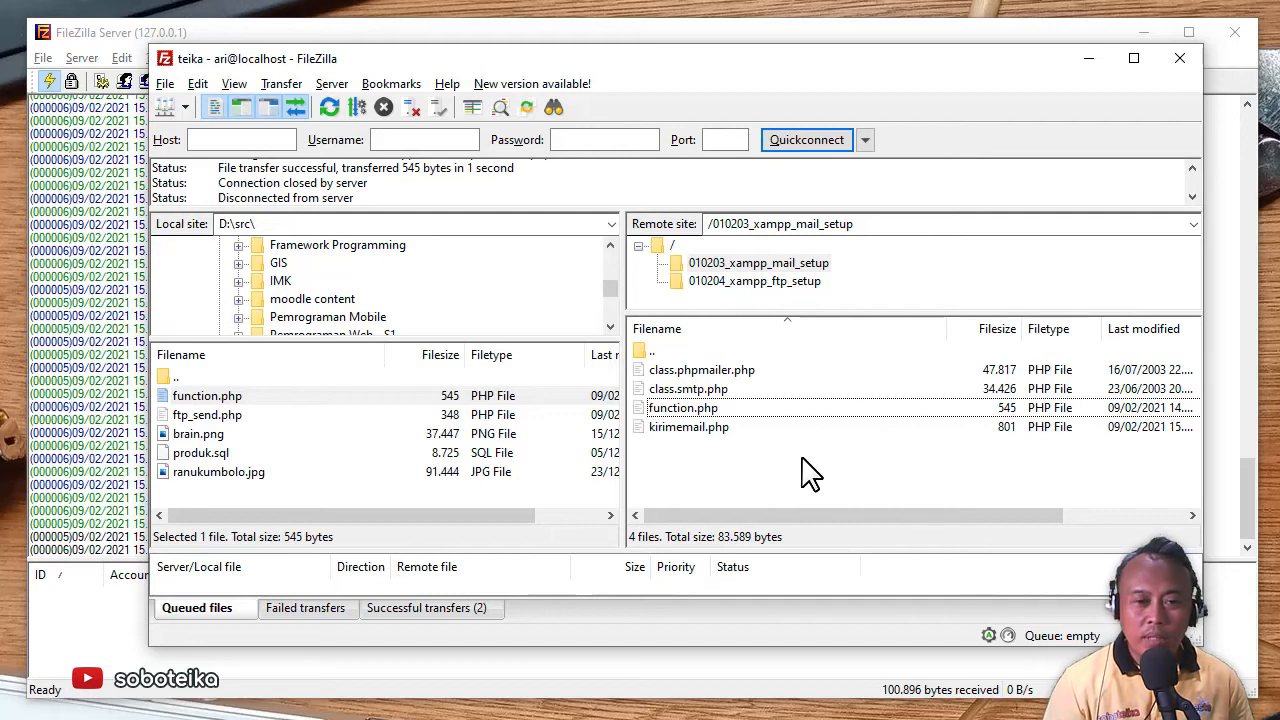
- Leave Chrome and bring the VS Code window with ftp_send.php to the front
{"action": "key", "text": "alt+Tab"}
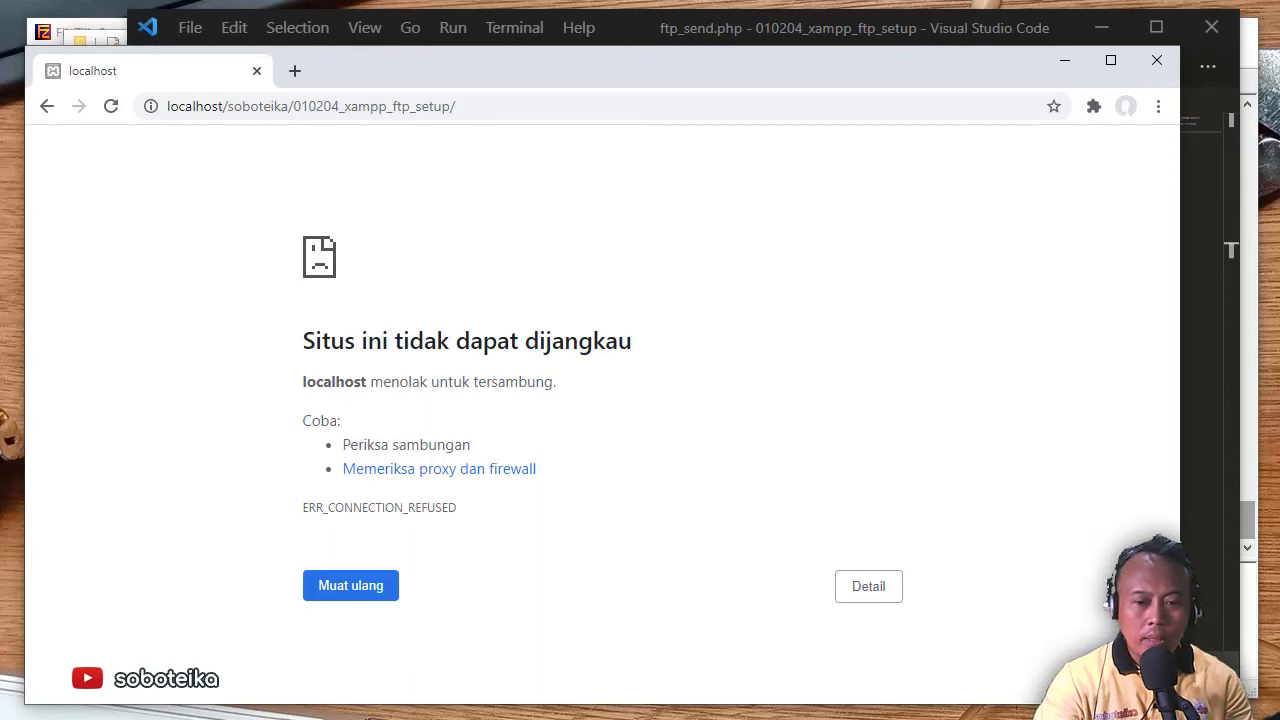
{"action": "left_click", "coordinate": [1208, 616]}
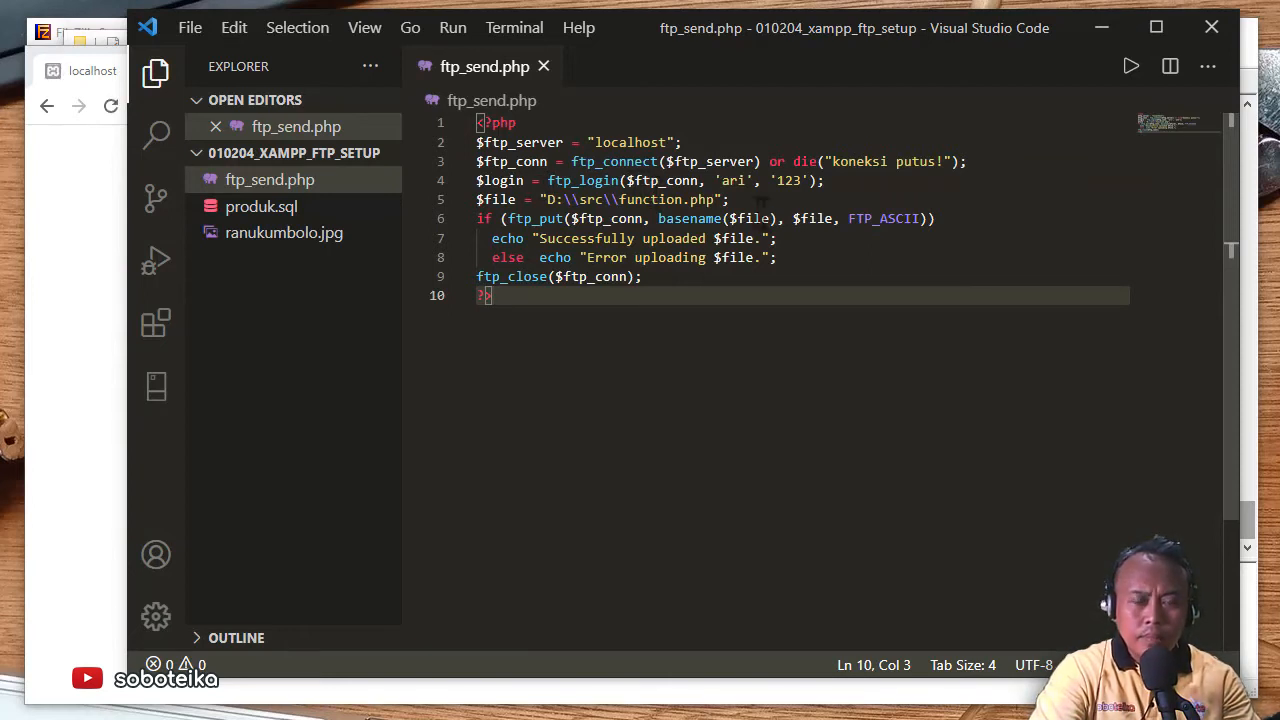
{"action": "left_click_drag", "start_coordinate": [721, 181], "coordinate": [800, 181]}
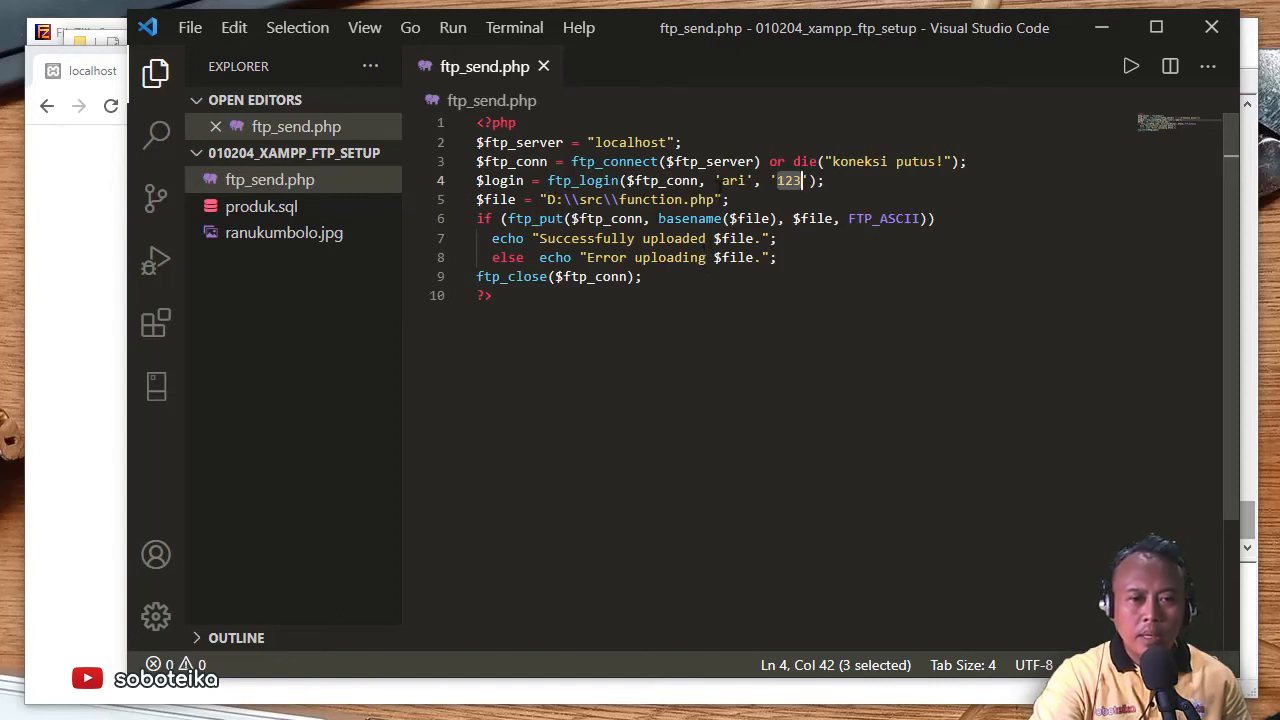
{"action": "mouse_move", "coordinate": [580, 190]}
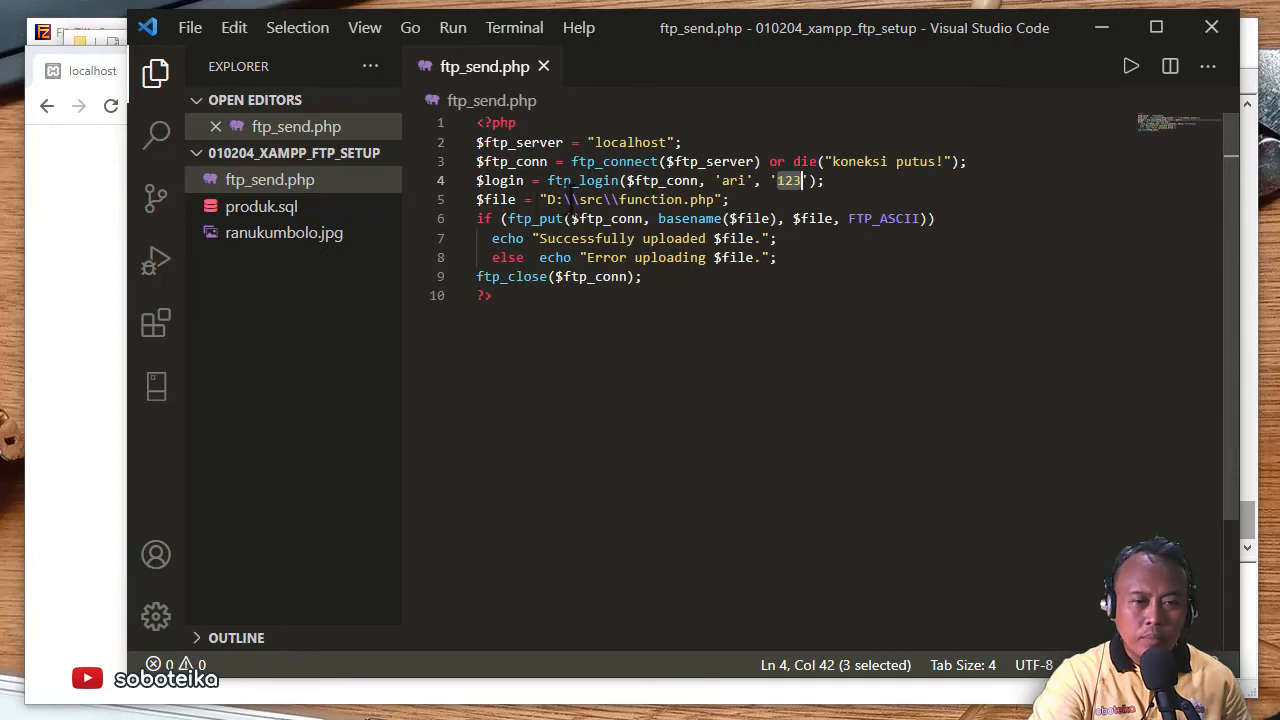
- Check the local path on line 5, see Chrome's localhost error, then switch to XAMPP
{"action": "left_click", "coordinate": [571, 199]}
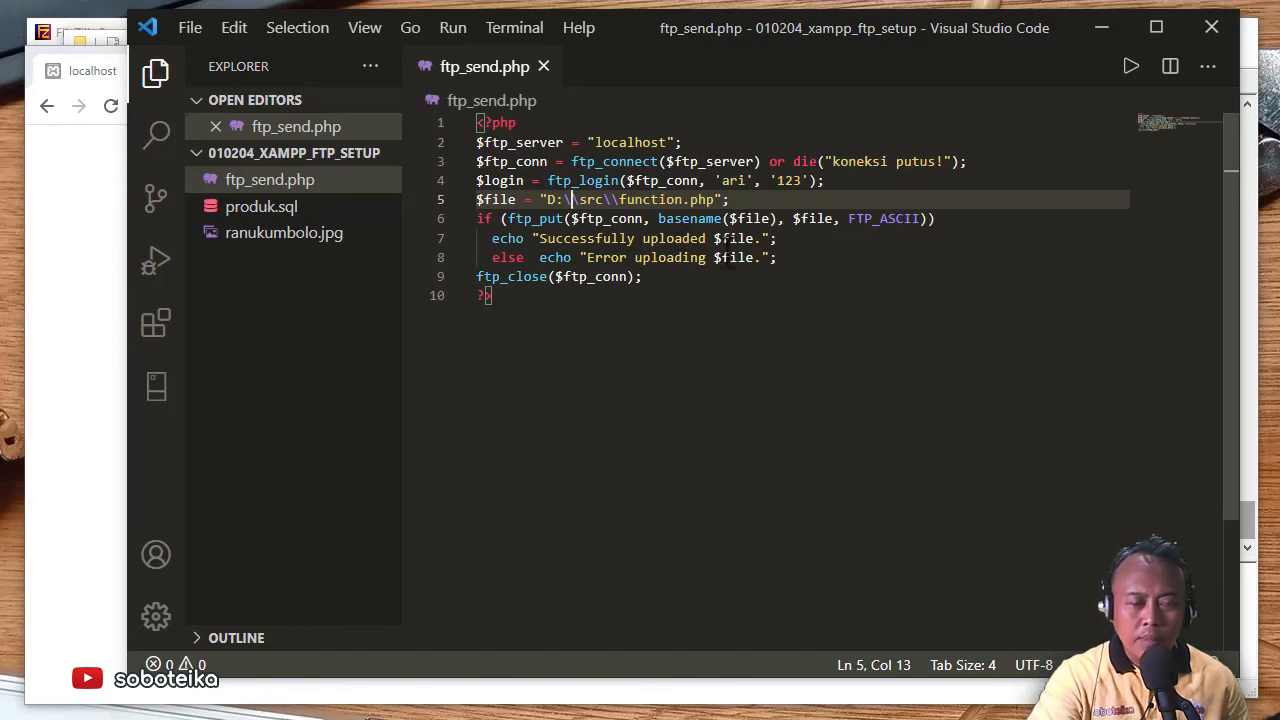
{"action": "mouse_move", "coordinate": [668, 220]}
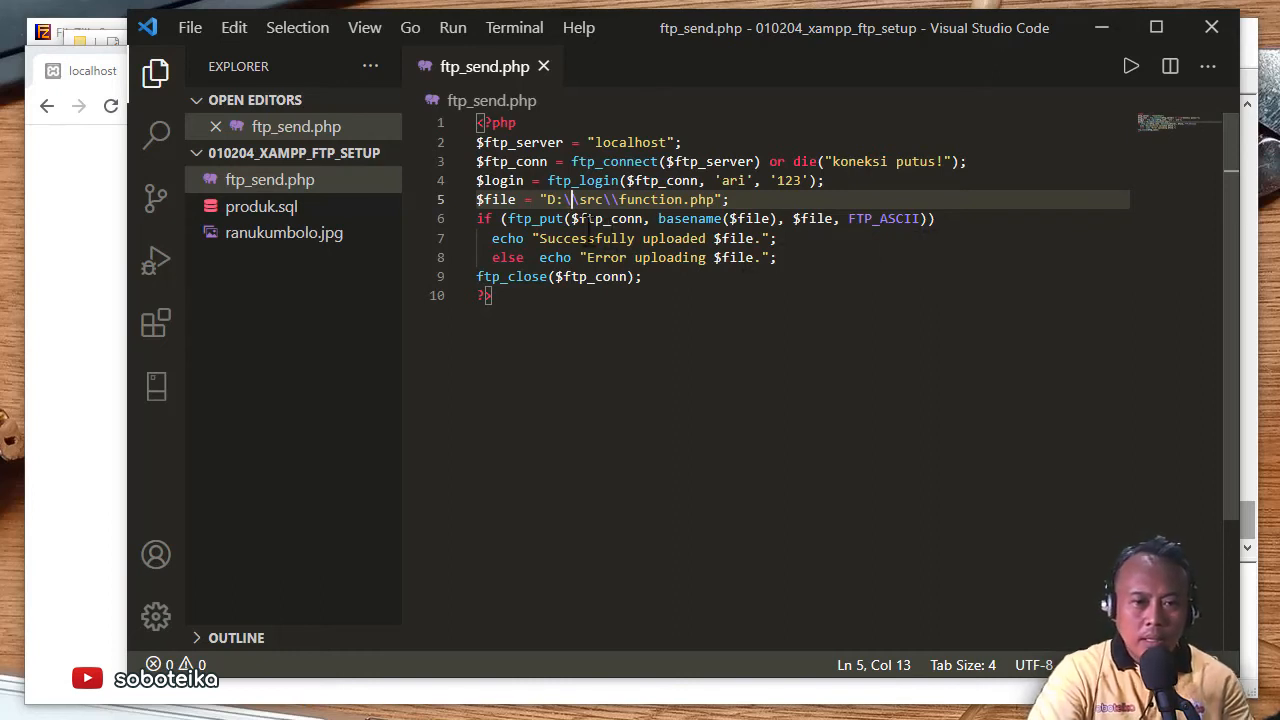
{"action": "left_click", "coordinate": [70, 242]}
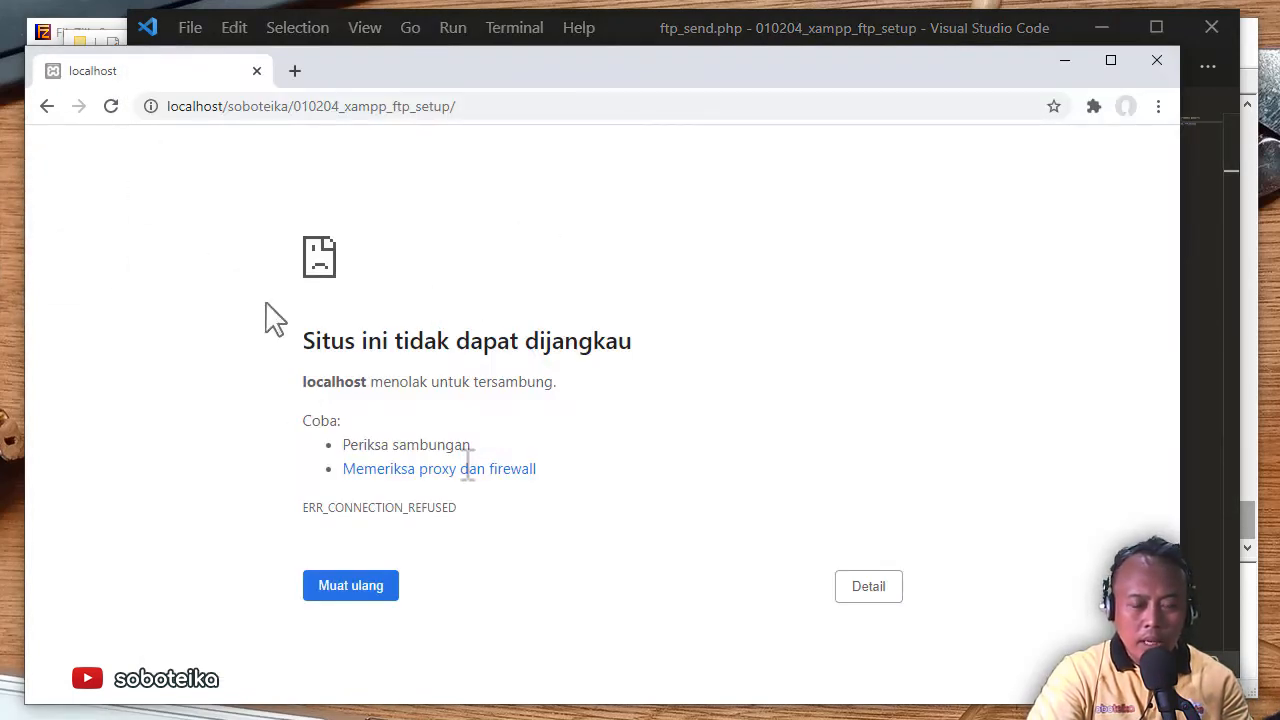
{"action": "key", "text": "alt+Tab"}
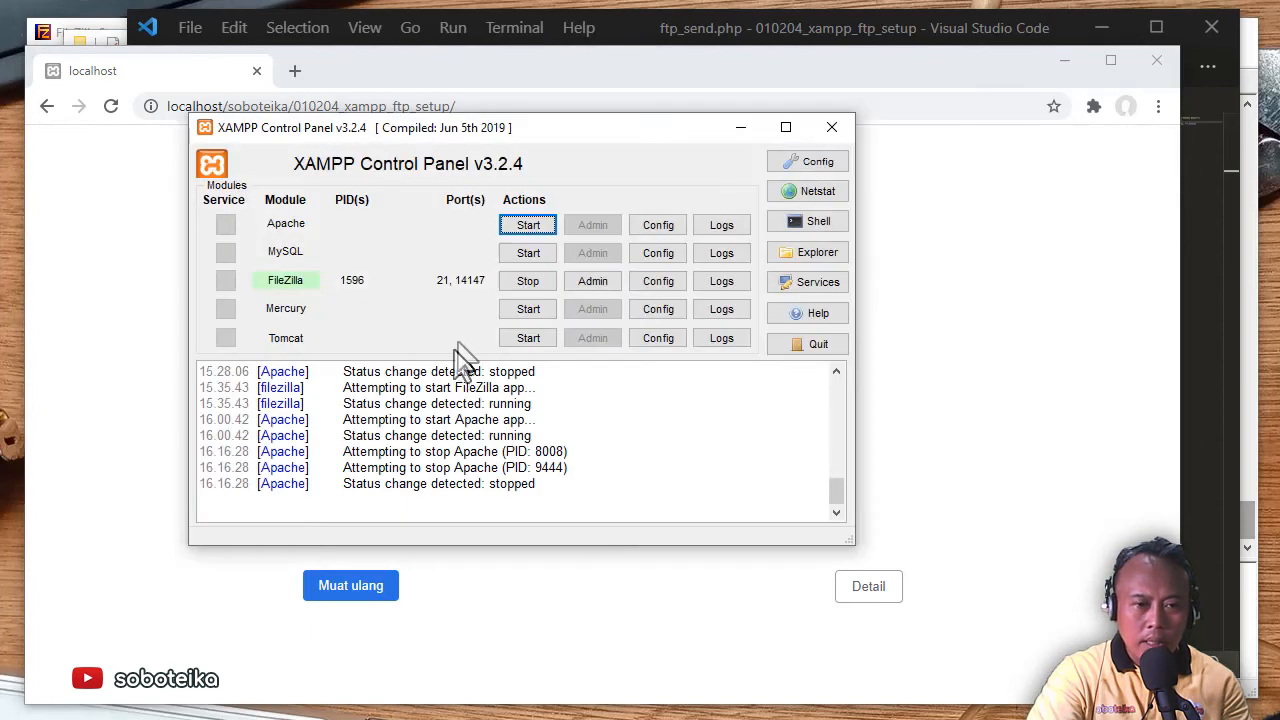
- Start Apache and stop the FileZilla server in XAMPP, then return to Chrome
{"action": "left_click", "coordinate": [518, 226]}
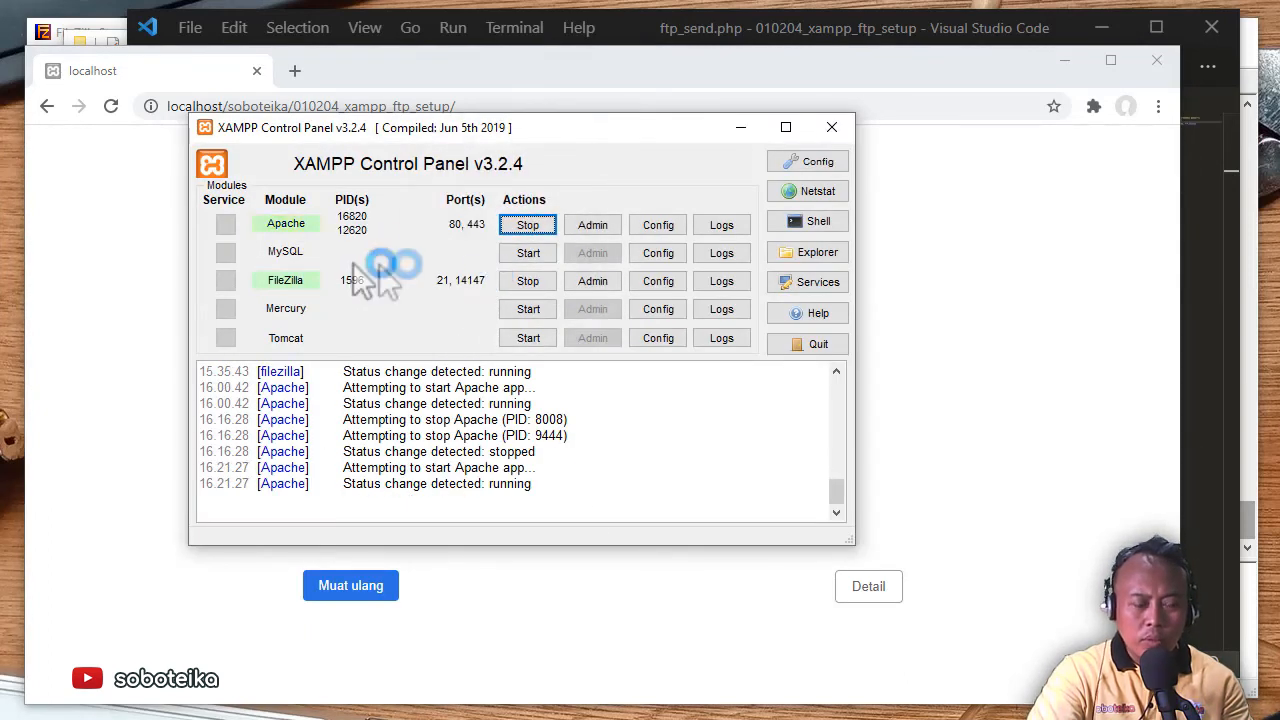
{"action": "left_click", "coordinate": [528, 284]}
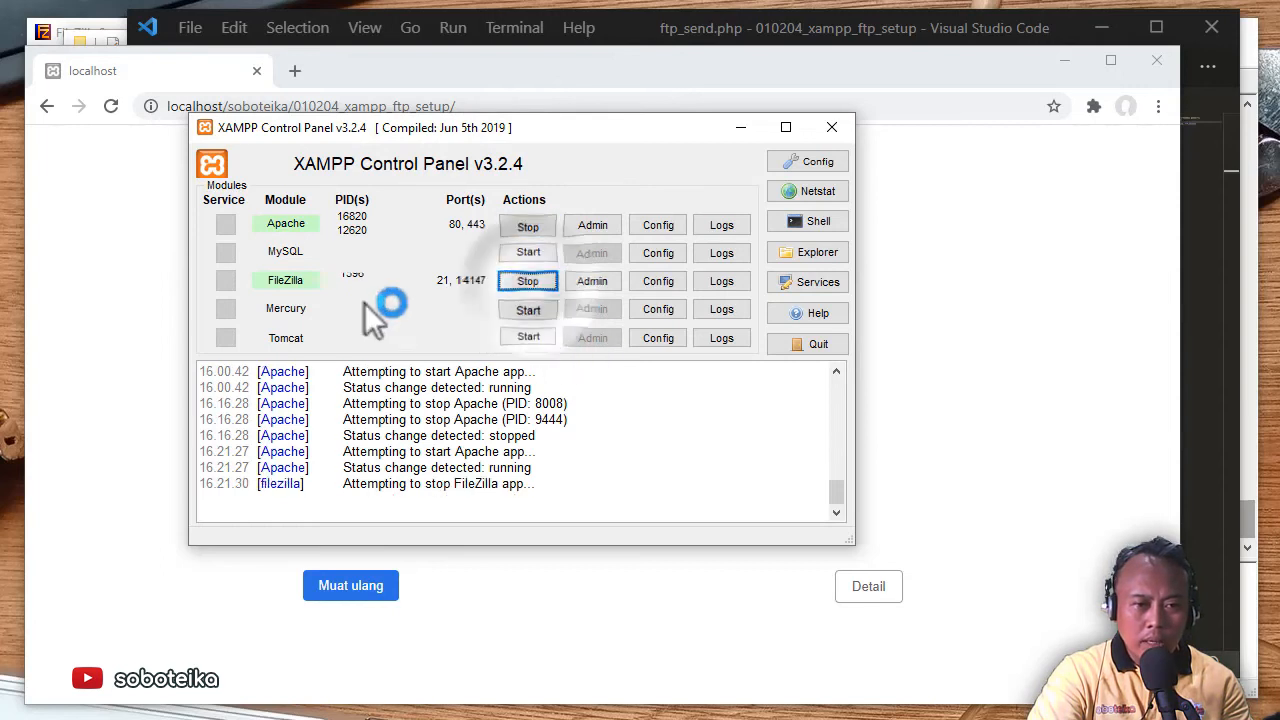
{"action": "left_click", "coordinate": [114, 298]}
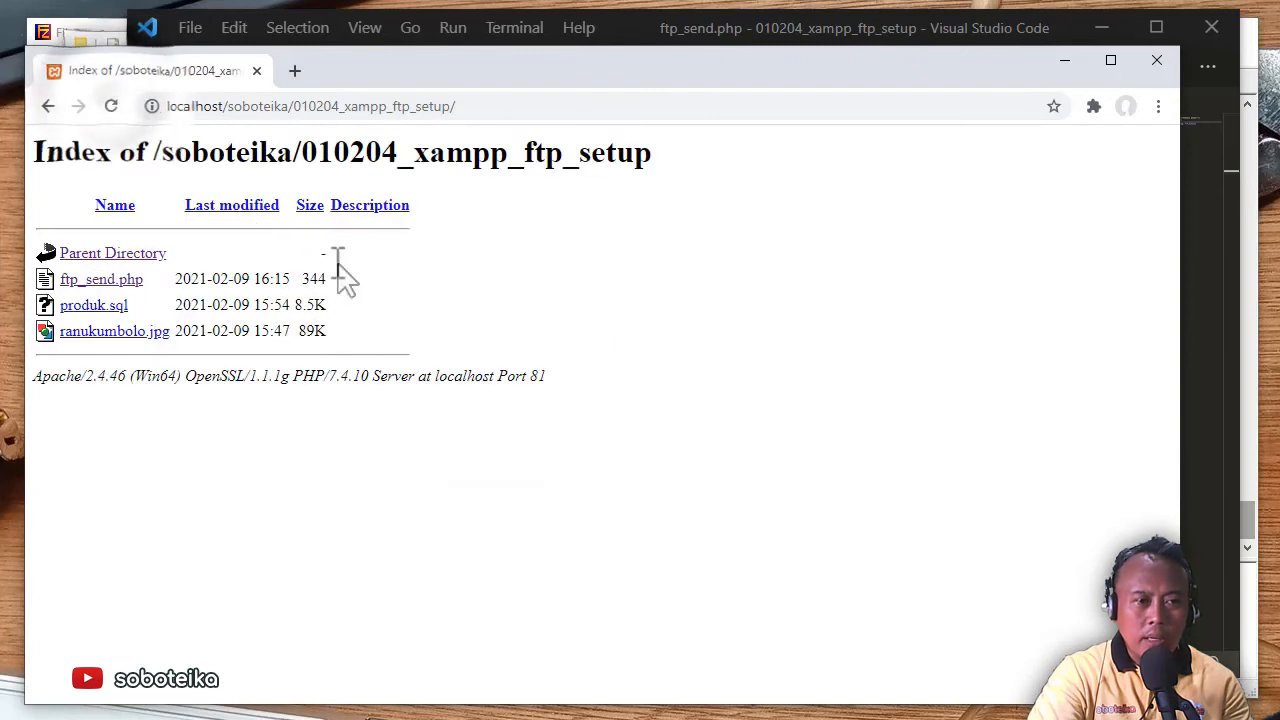
- Run ftp_send.php, getting 'koneksi putus!', then restart the FileZilla server in XAMPP
{"action": "left_click", "coordinate": [105, 283]}
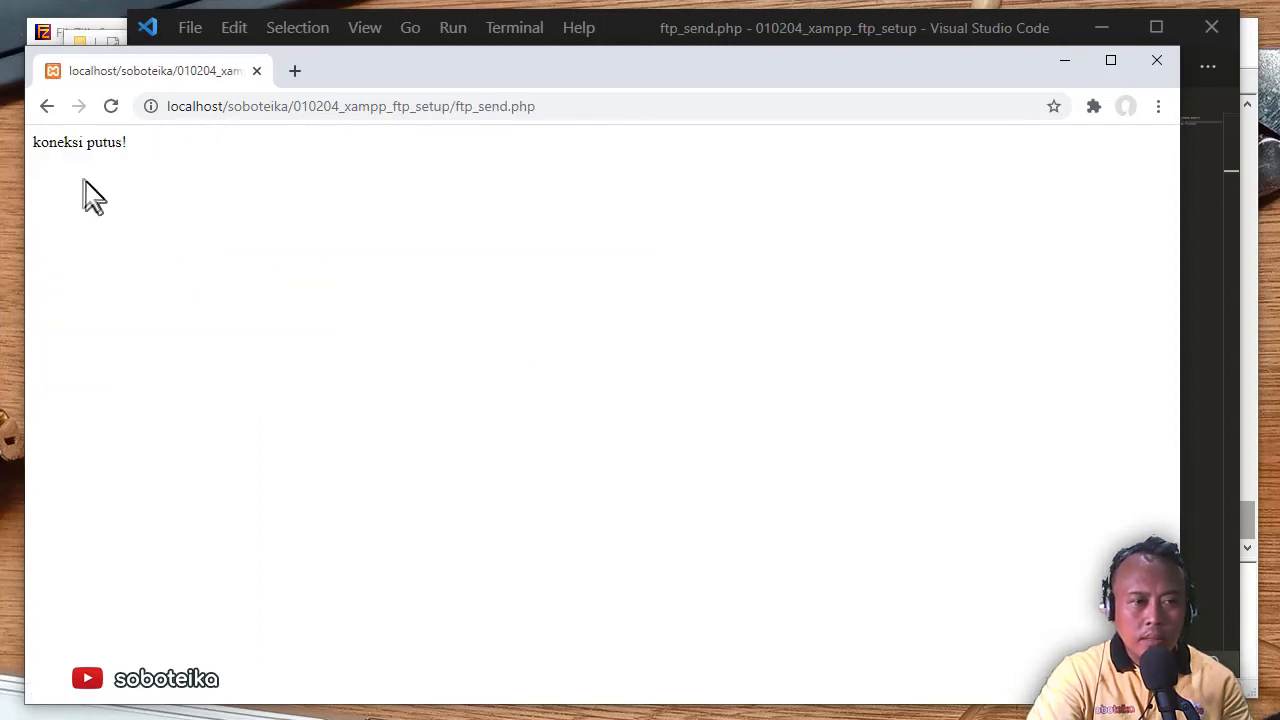
{"action": "key", "text": "alt+Tab"}
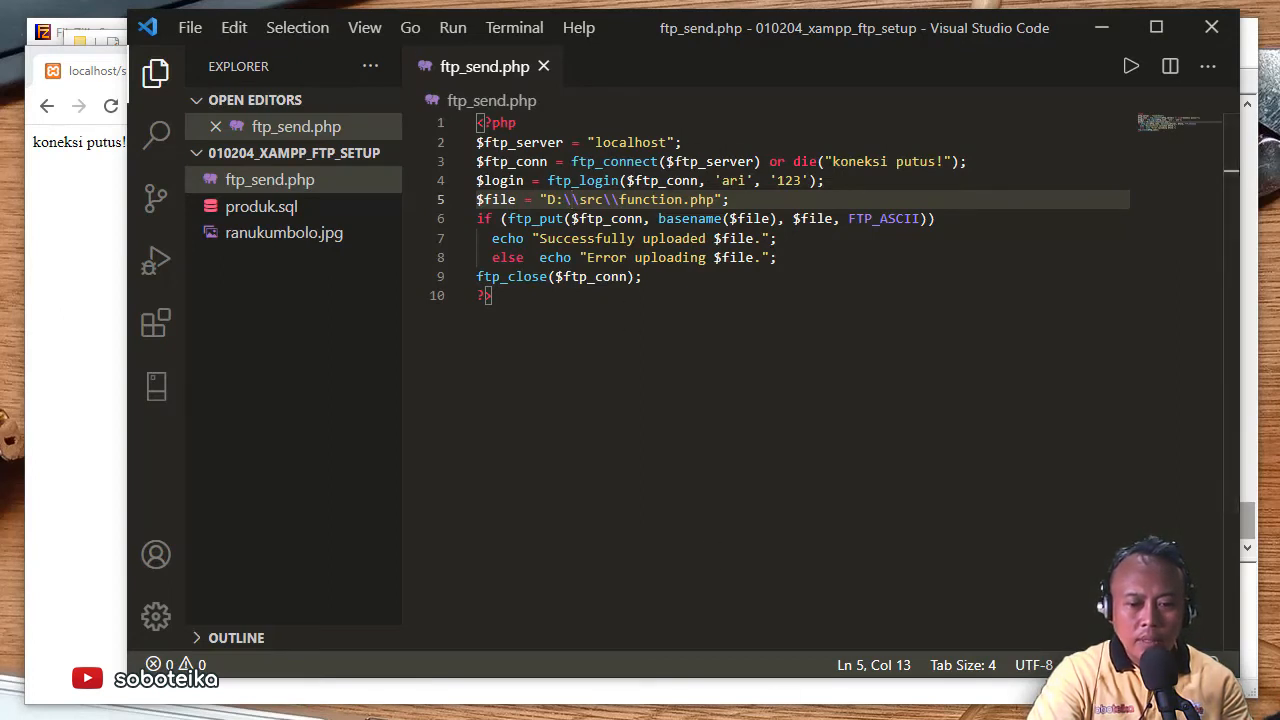
{"action": "key", "text": "alt+Tab"}
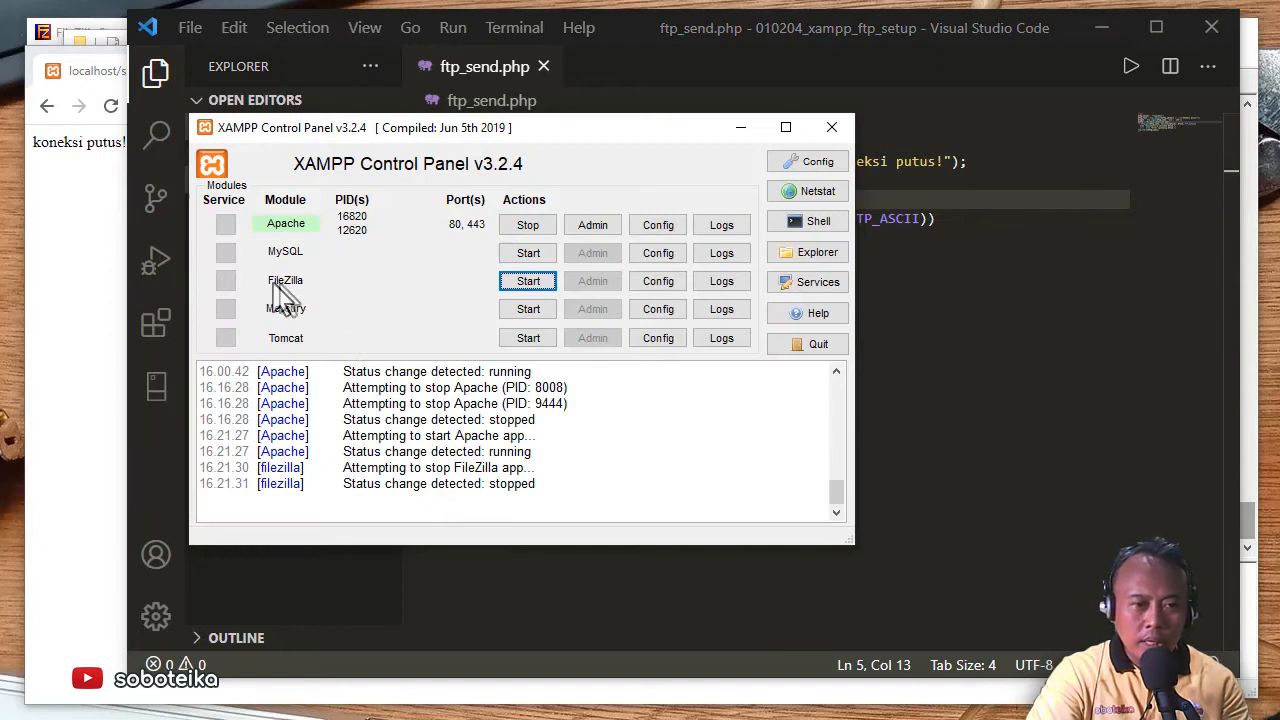
{"action": "left_click", "coordinate": [534, 283]}
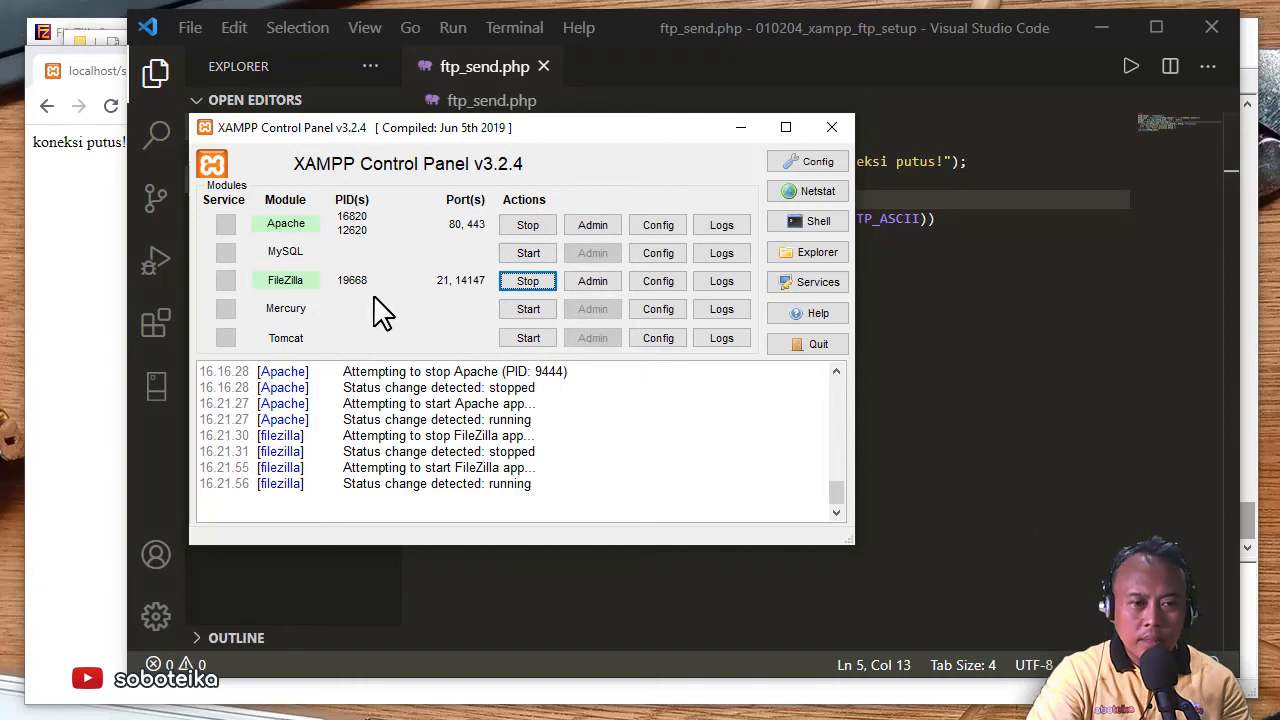
- Reposition Chrome and the soboteika Explorer window and select the 010204_xampp_ftp_setup folder
{"action": "left_click", "coordinate": [90, 298]}
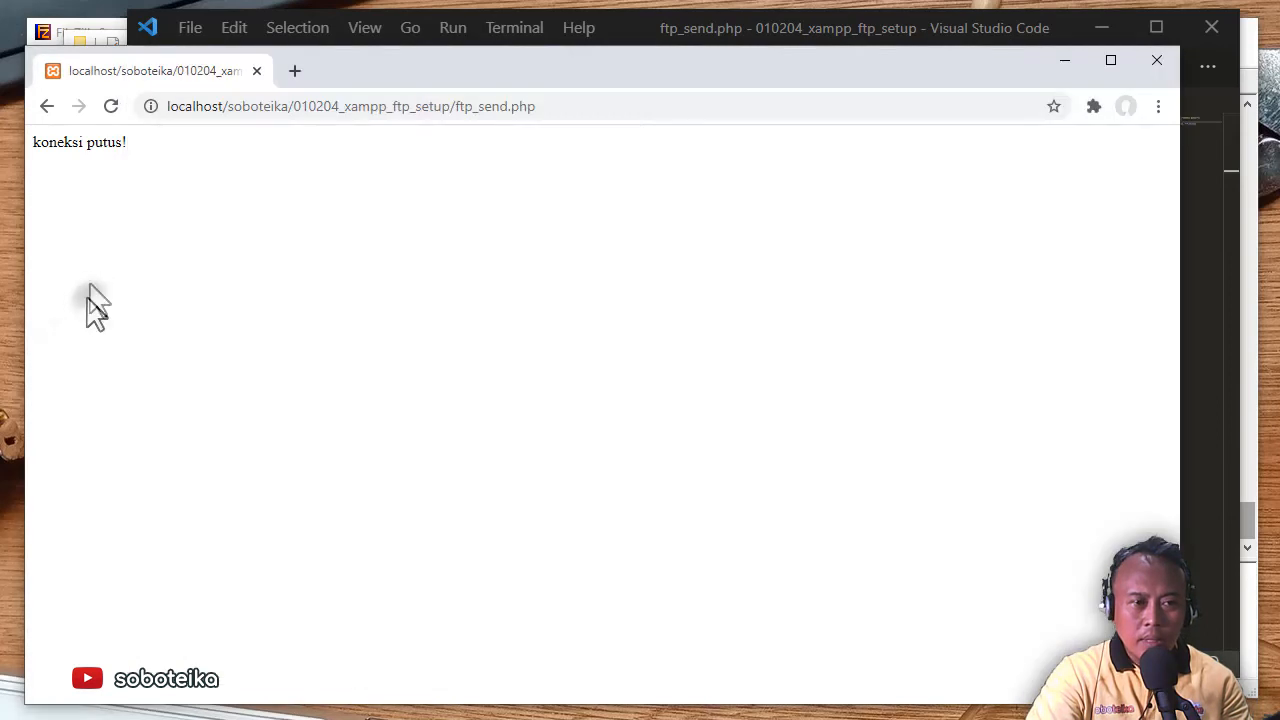
{"action": "left_click_drag", "start_coordinate": [405, 80], "coordinate": [432, 70]}
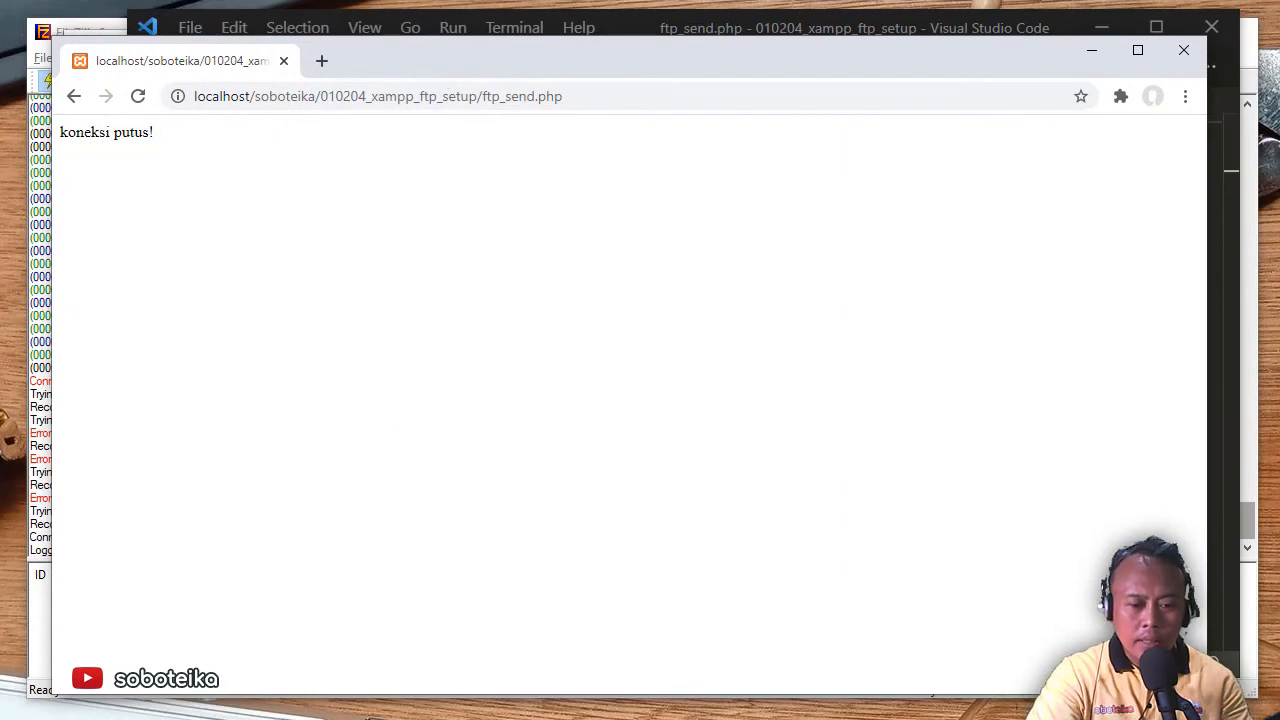
{"action": "key", "text": "alt+Tab"}
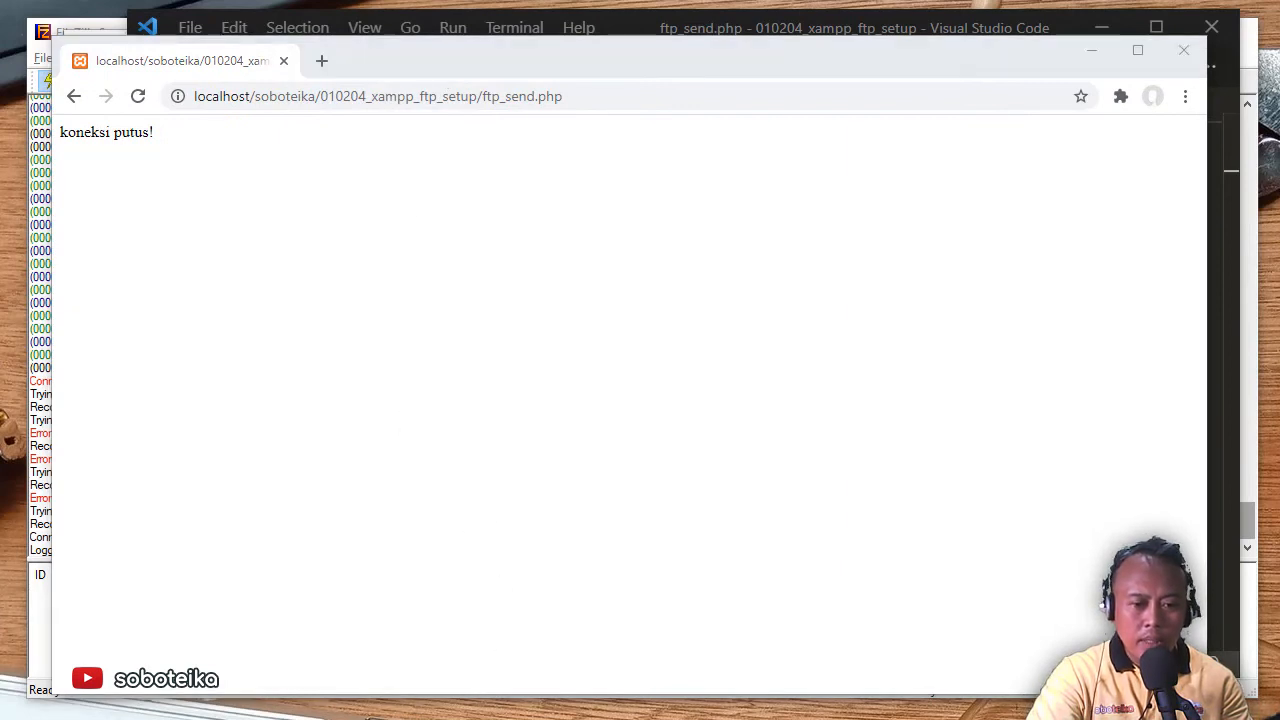
{"action": "key", "text": "alt+Tab"}
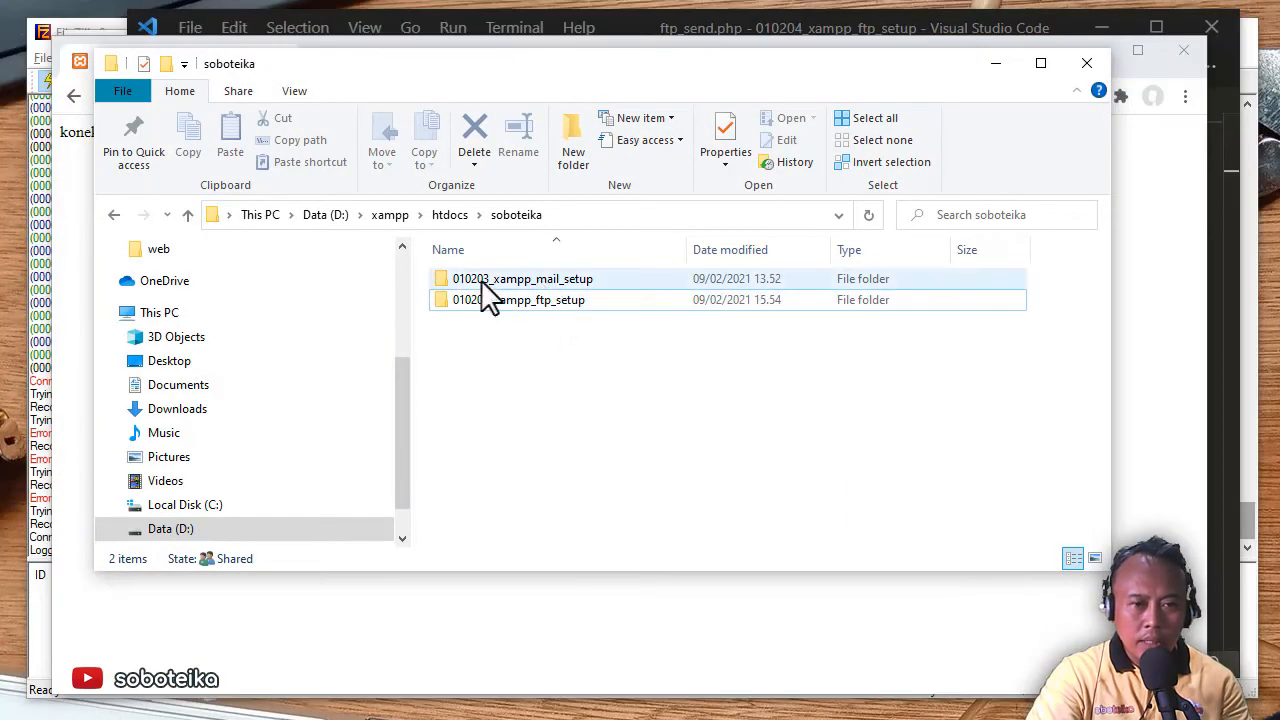
{"action": "left_click_drag", "start_coordinate": [605, 72], "coordinate": [720, 119]}
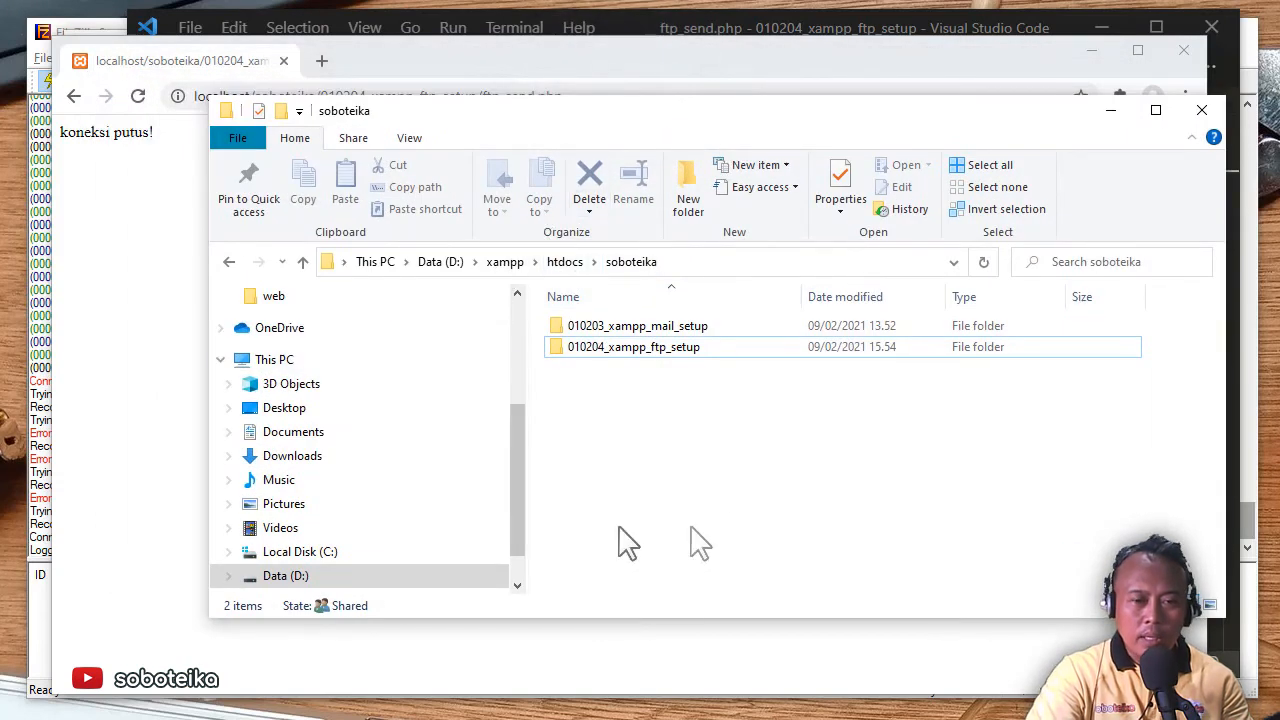
{"action": "left_click", "coordinate": [583, 350]}
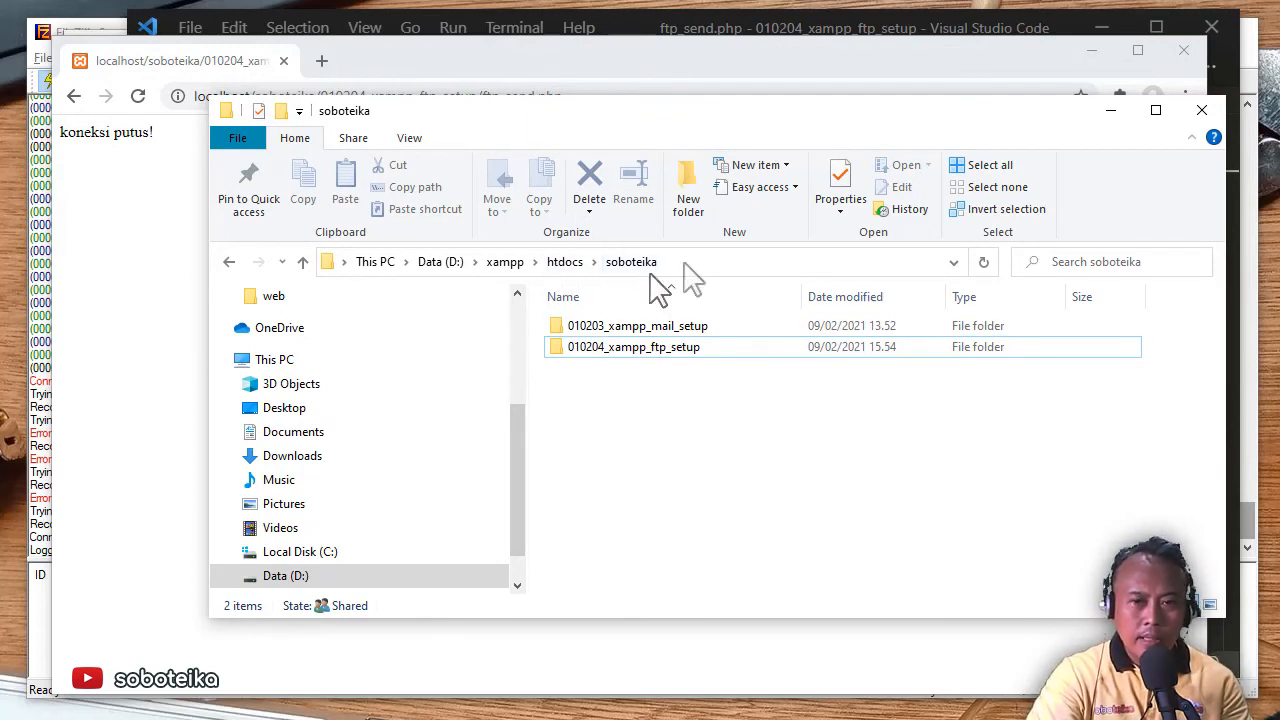
- Narrow Chrome and the Explorer window so they sit side by side
{"action": "left_click_drag", "start_coordinate": [1210, 59], "coordinate": [551, 145]}
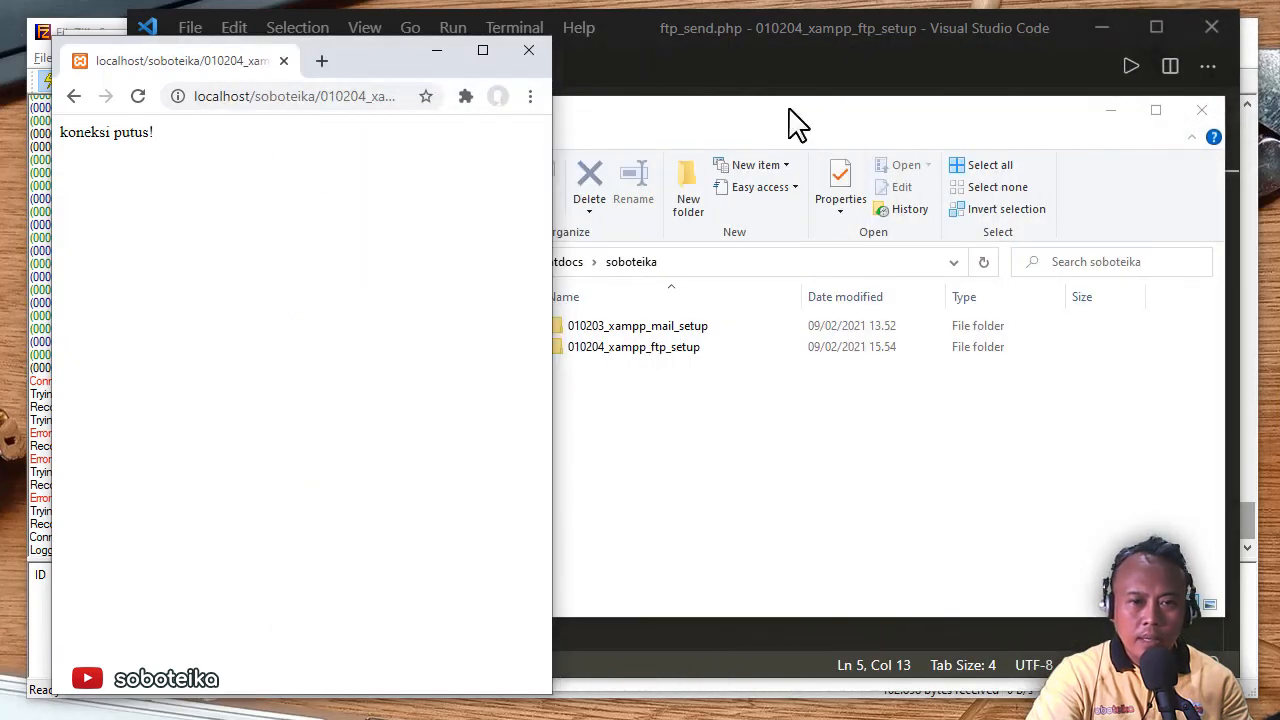
{"action": "left_click", "coordinate": [807, 90]}
{"action": "left_click_drag", "start_coordinate": [452, 306], "coordinate": [481, 306]}
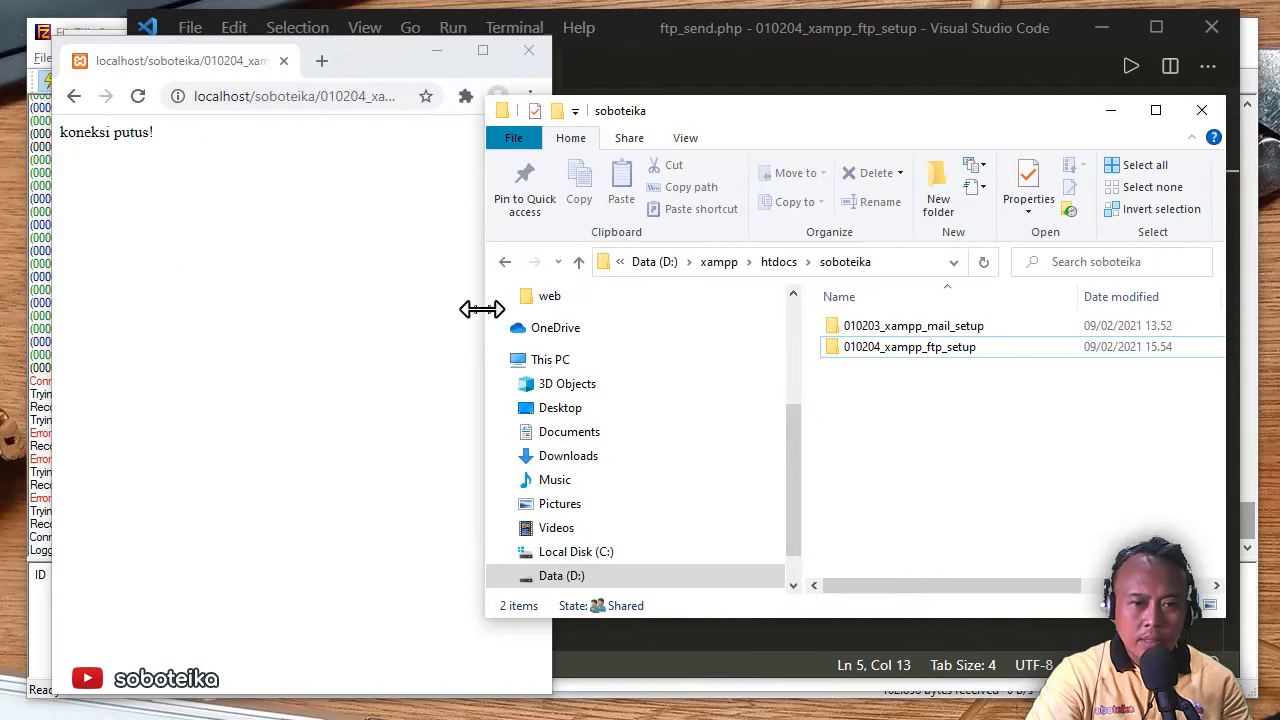
{"action": "left_click", "coordinate": [257, 202]}
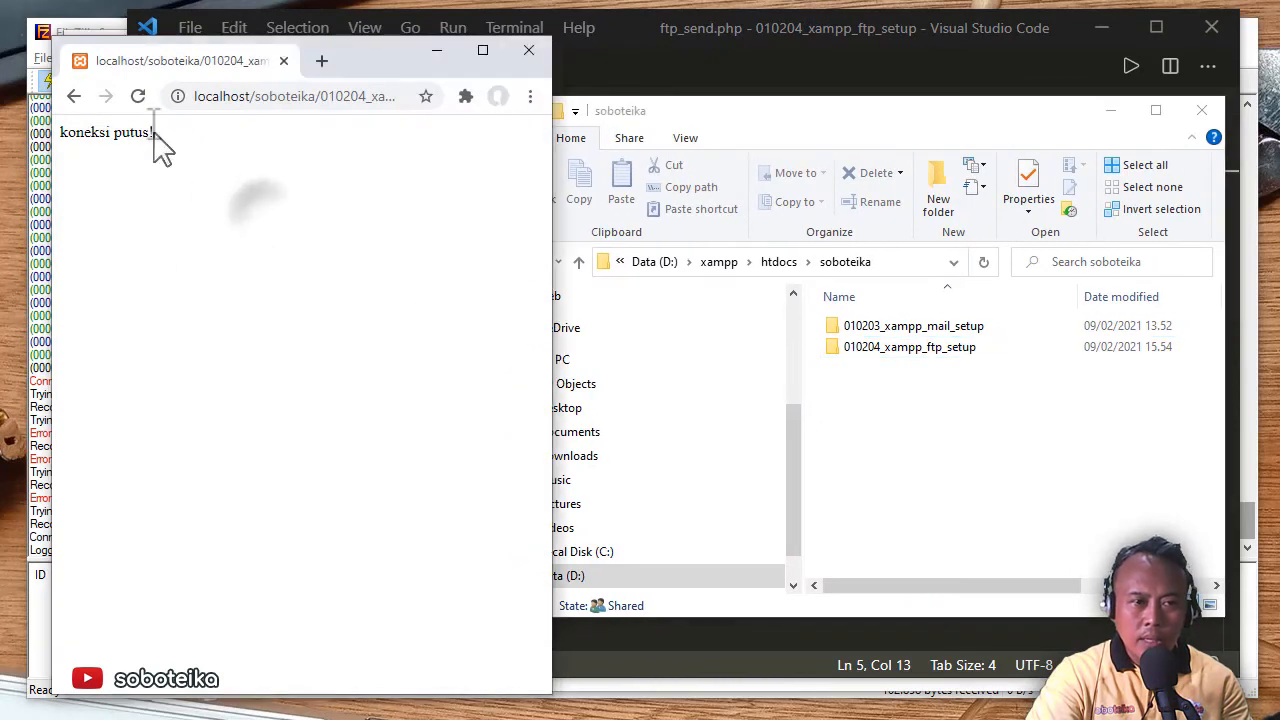
- Reload ftp_send.php so it reports D:\src\function.php uploaded and function.php appears in soboteika
{"action": "left_click", "coordinate": [139, 97]}
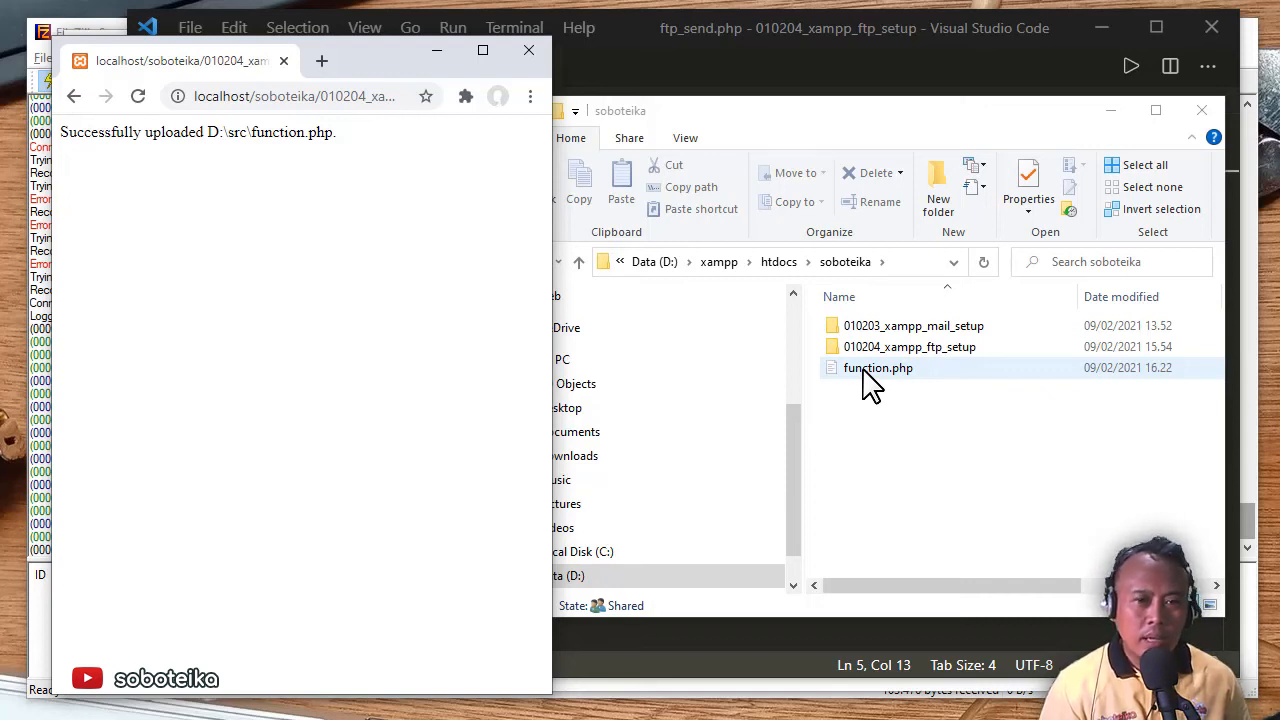
{"action": "left_click", "coordinate": [858, 55]}
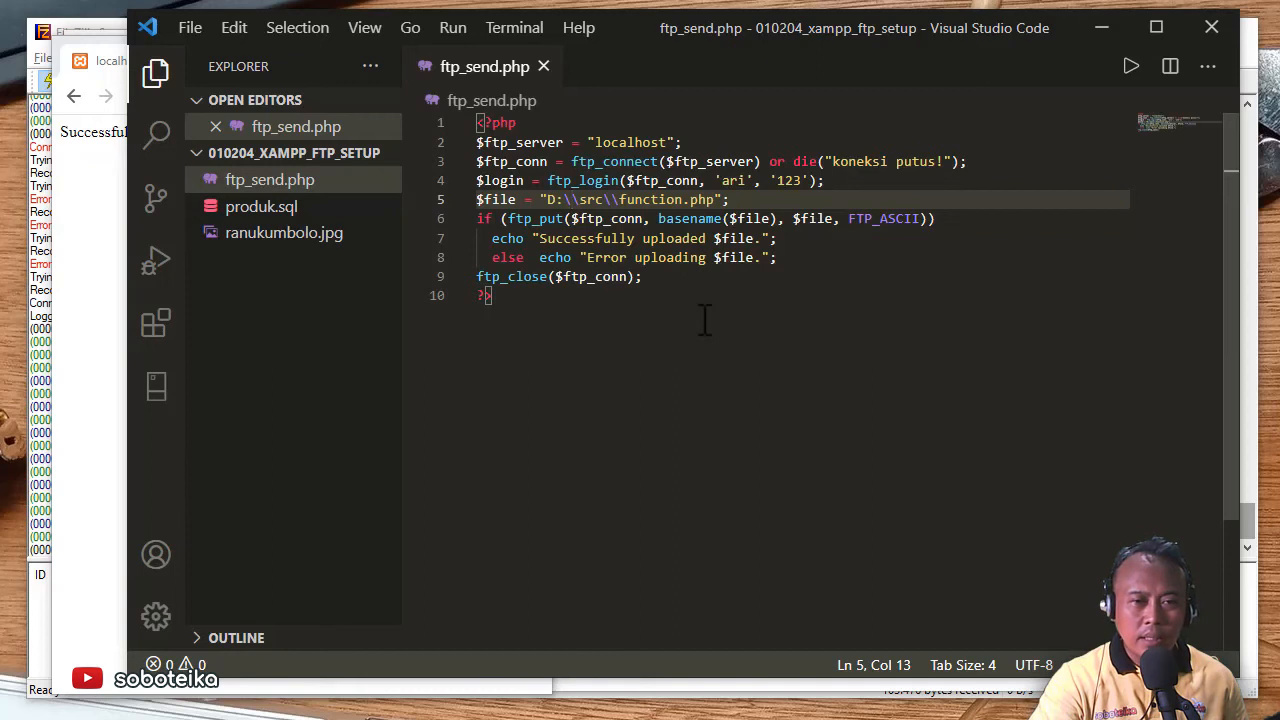
{"action": "type", "text": "\\"}
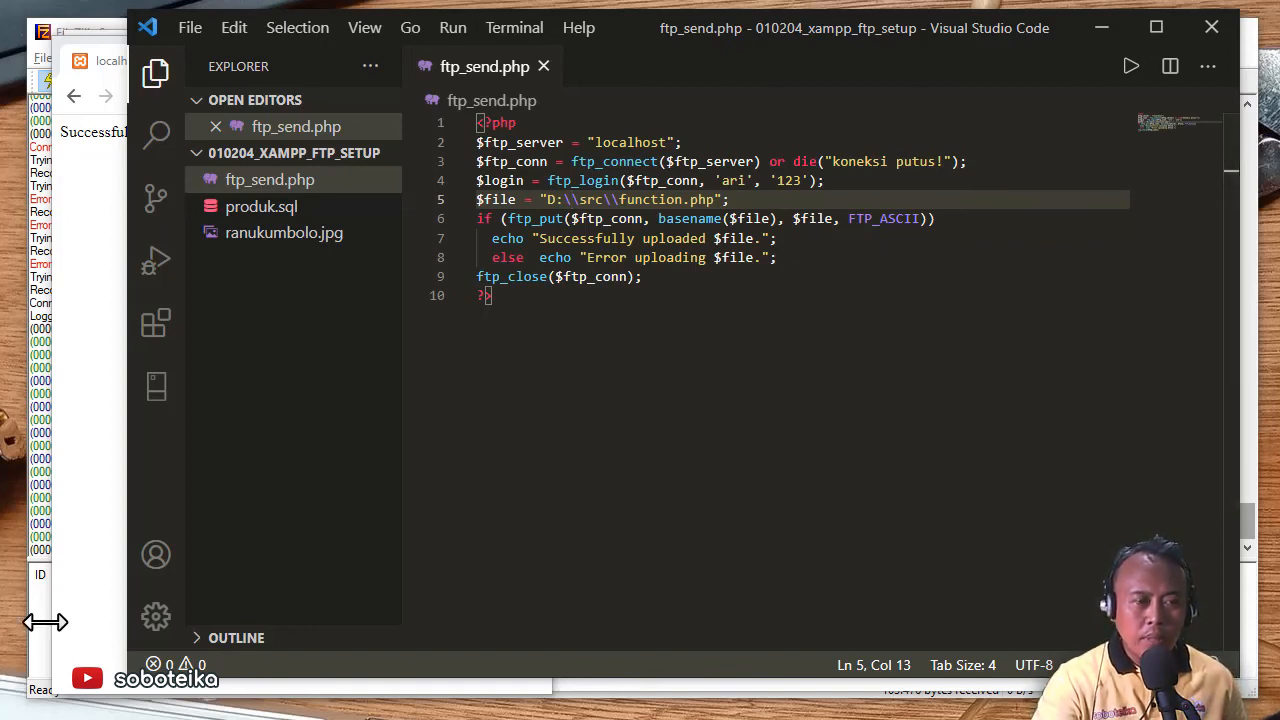
{"action": "left_click", "coordinate": [46, 622]}
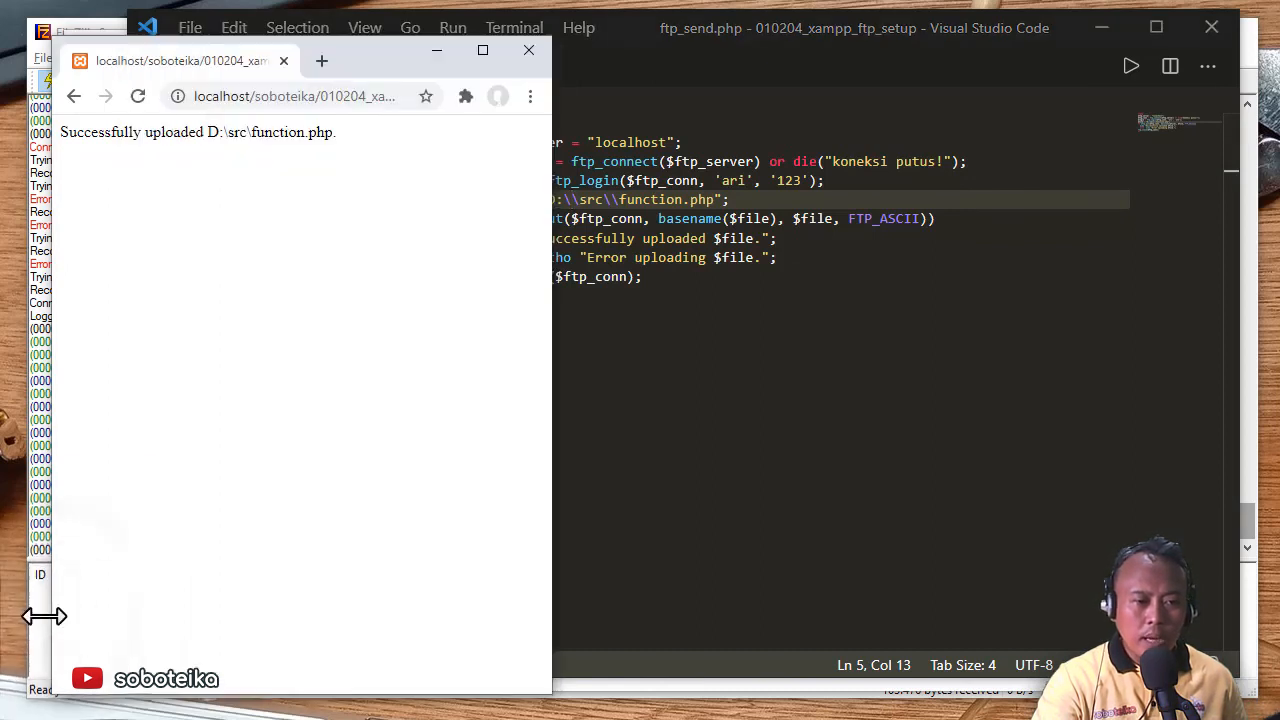
{"action": "left_click", "coordinate": [44, 620]}
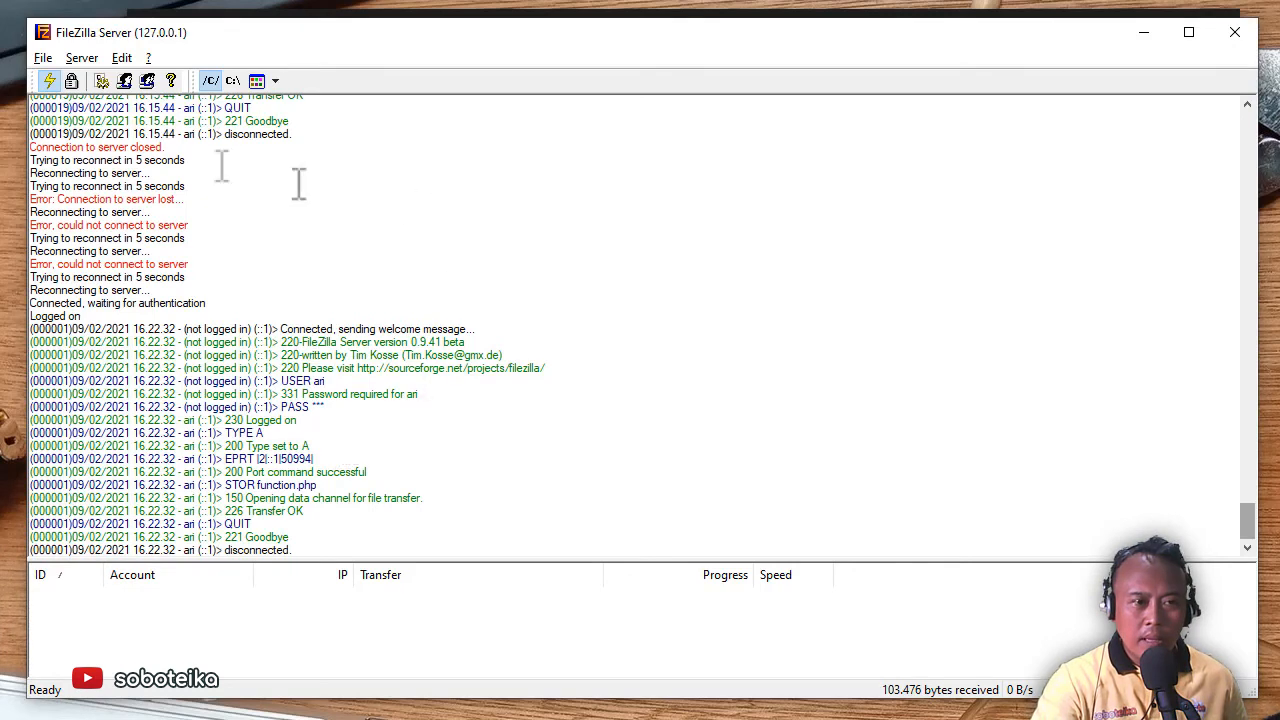
{"action": "left_click", "coordinate": [846, 12]}
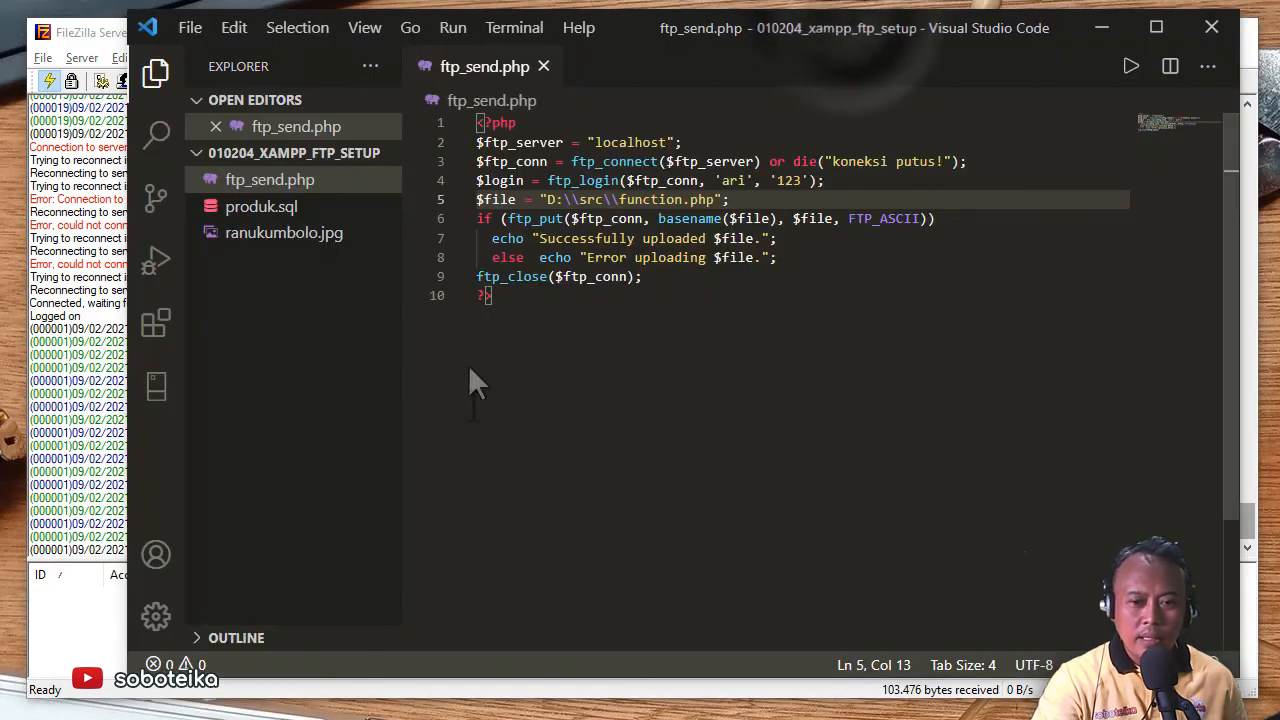